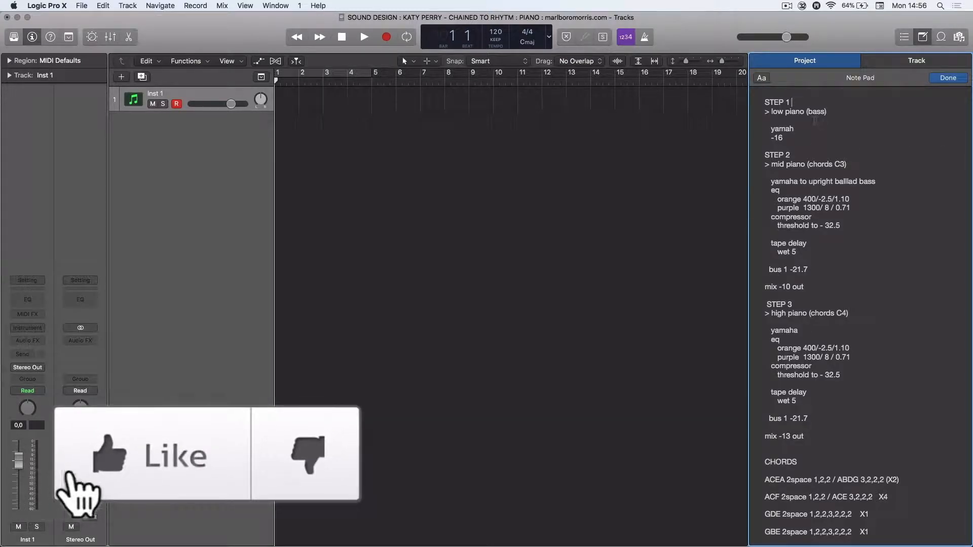
# Review the piano layer settings, chords and bass notes listed in the project notes.
pyautogui.scroll(-5, 809, 160)
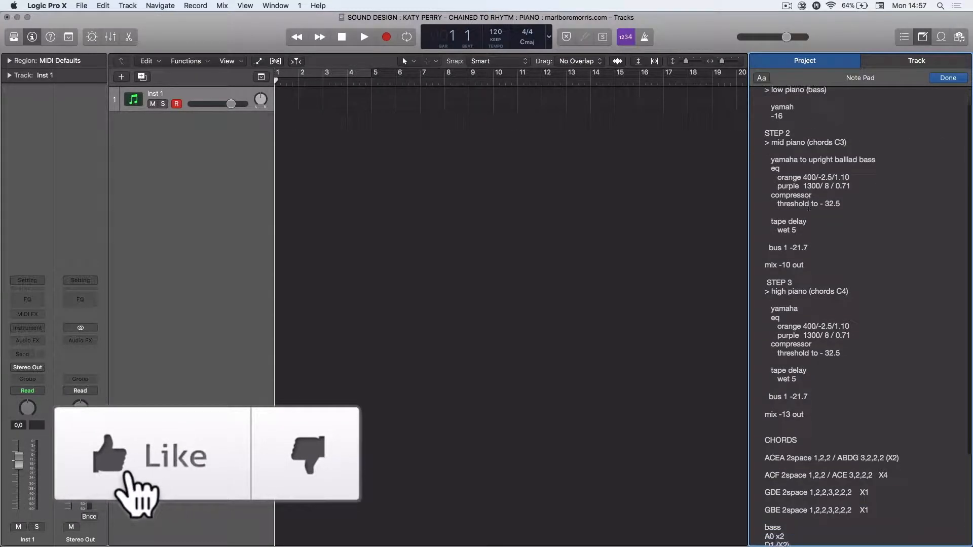
pyautogui.scroll(5, 809, 209)
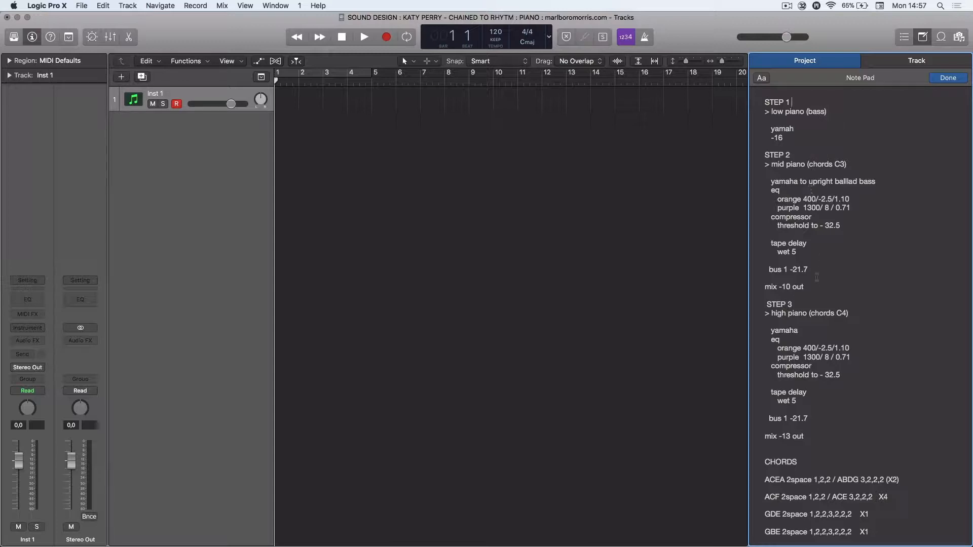
pyautogui.scroll(-2, 814, 307)
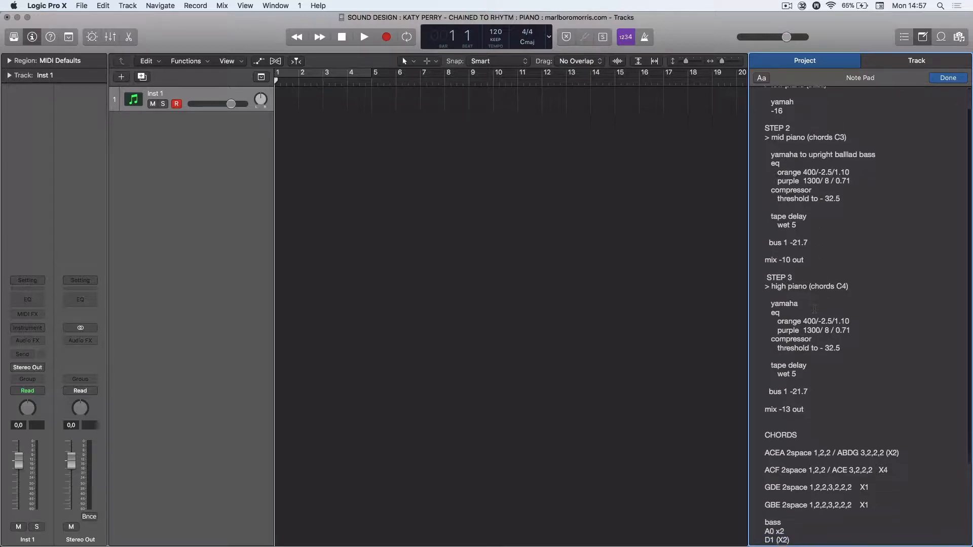
pyautogui.scroll(-5, 835, 231)
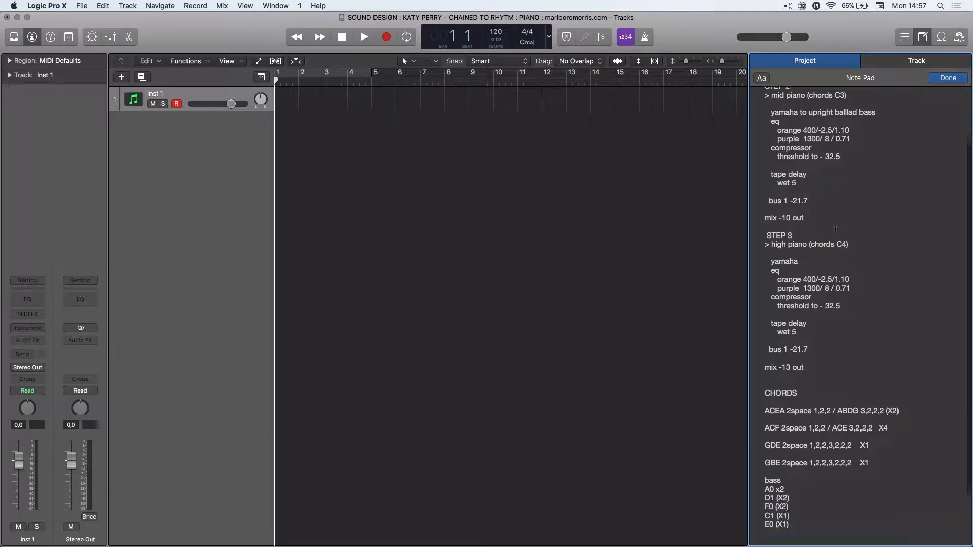
pyautogui.scroll(8, 836, 229)
pyautogui.scroll(-4, 836, 231)
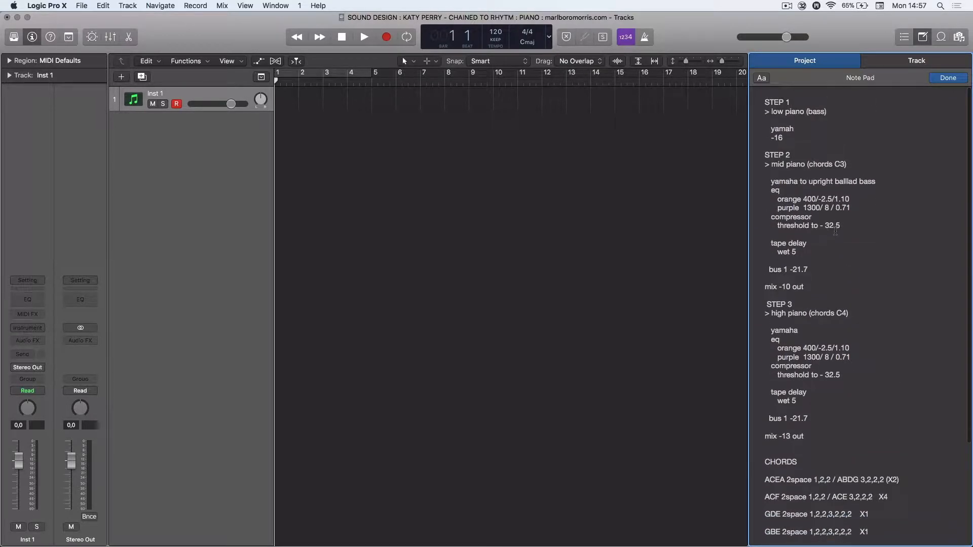
# Set the project tempo to 95 BPM, as given at the end of the project notes.
pyautogui.click(492, 32)
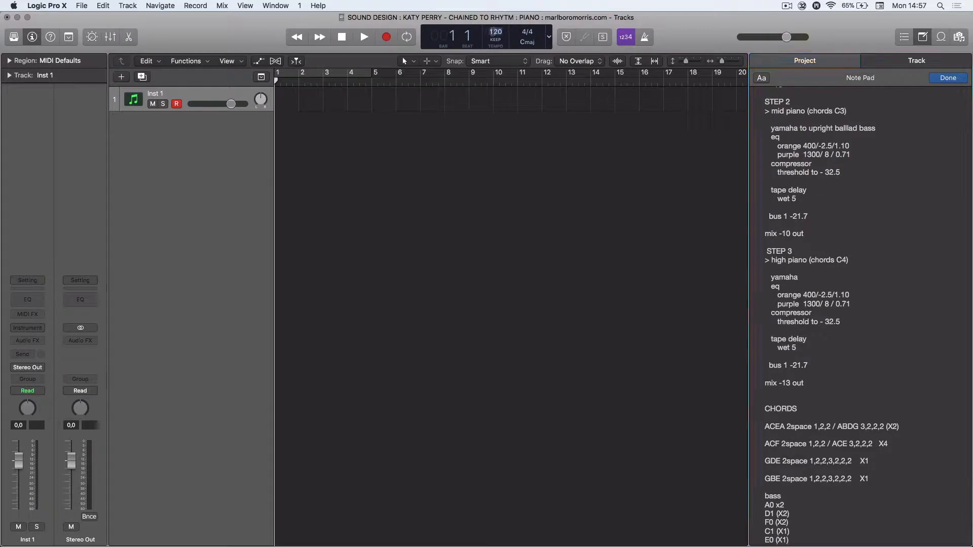
pyautogui.scroll(-5, 811, 406)
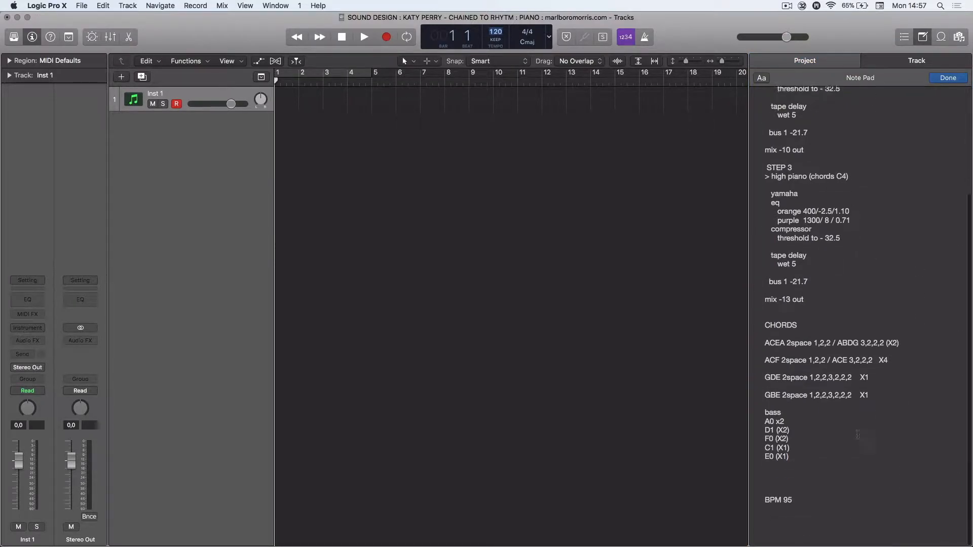
pyautogui.click(793, 506)
pyautogui.moveTo(792, 507); pyautogui.dragTo(787, 506)
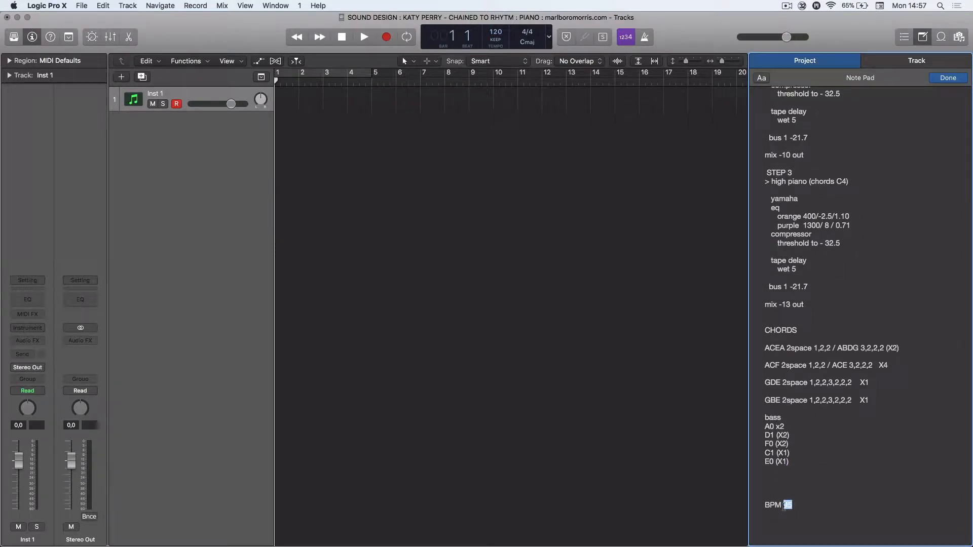
pyautogui.click(495, 31)
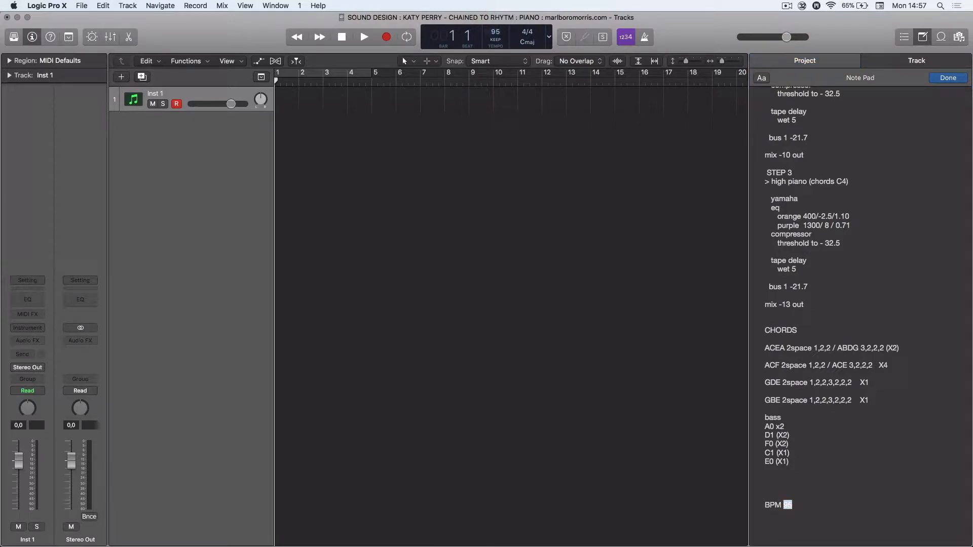
# Load the Yamaha Grand Piano patch from the Piano sounds onto the Inst 1 track and close the sound library.
pyautogui.scroll(2, 851, 365)
pyautogui.scroll(-2, 852, 365)
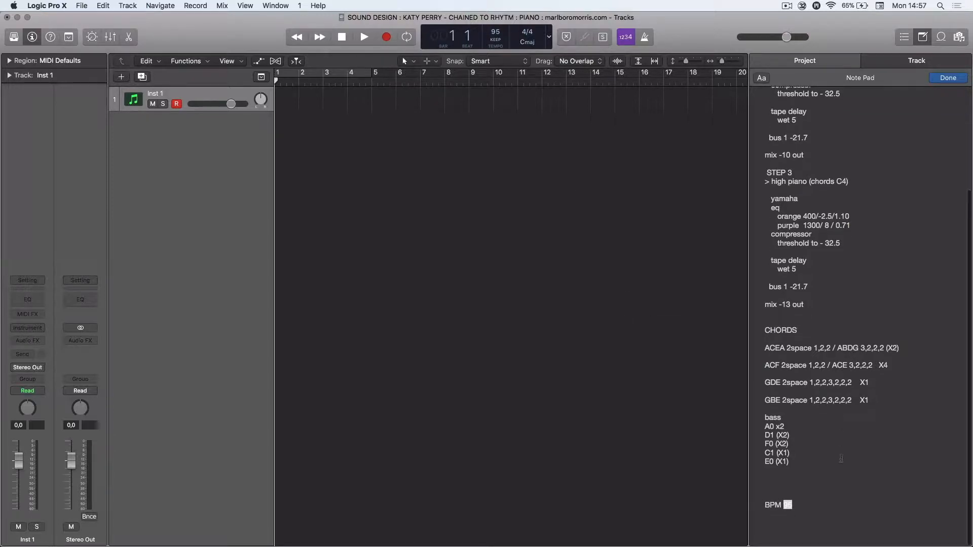
pyautogui.scroll(8, 813, 413)
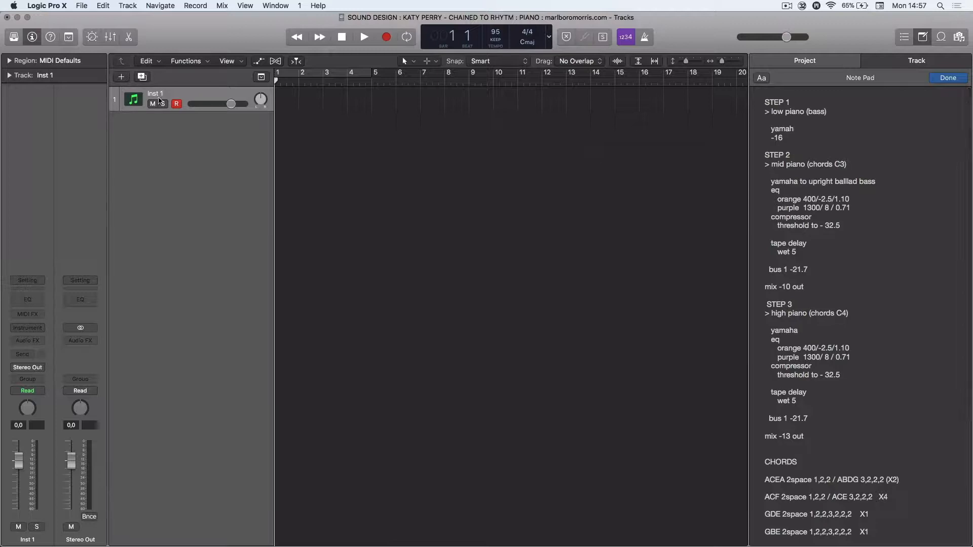
pyautogui.click(14, 37)
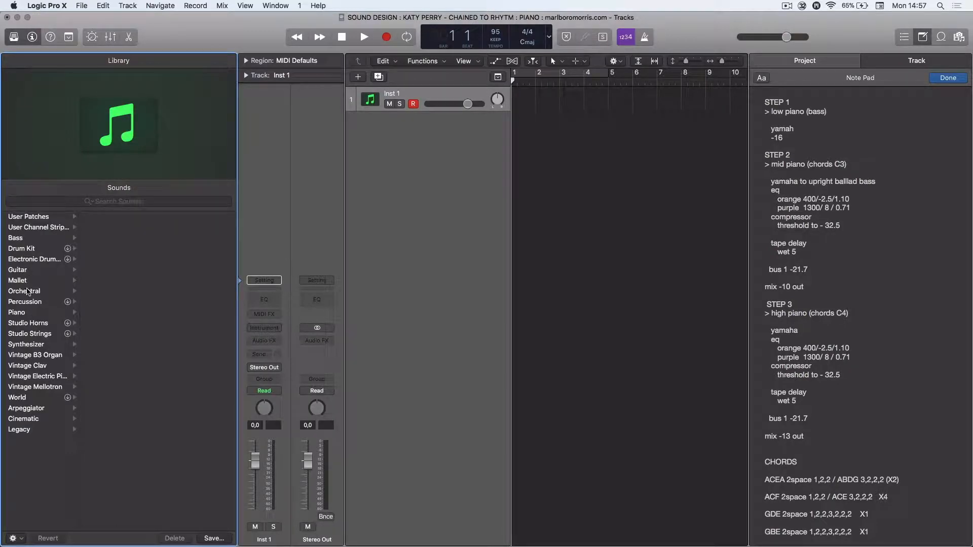
pyautogui.click(33, 312)
pyautogui.click(135, 279)
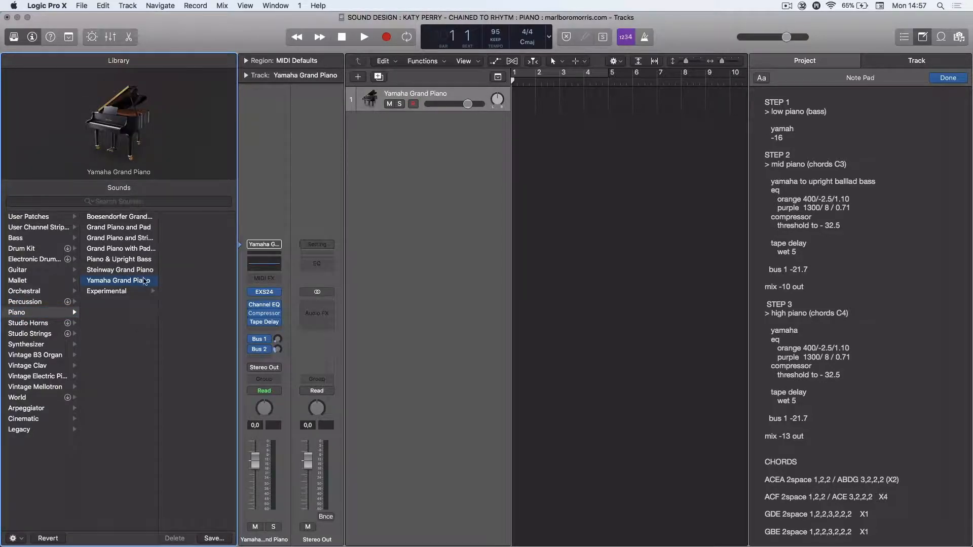
pyautogui.click(13, 36)
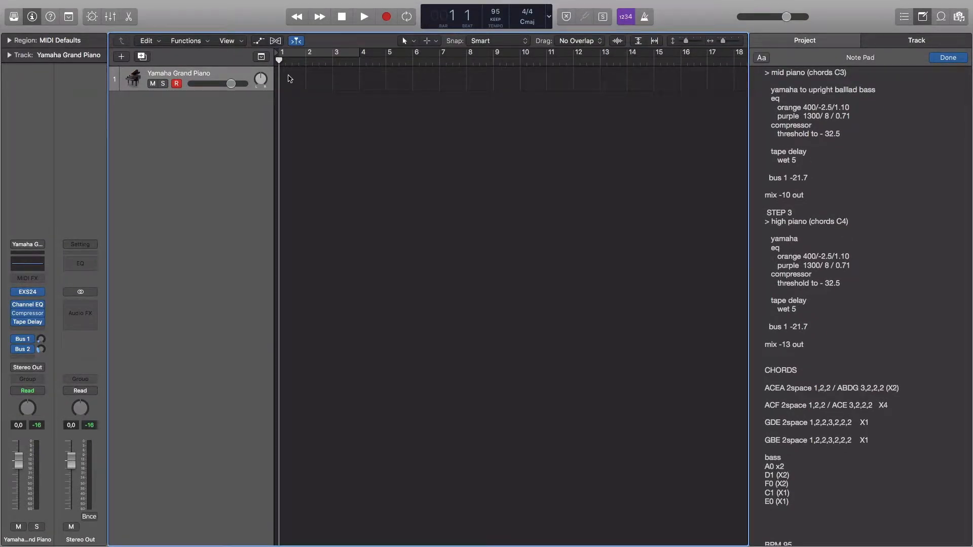
# Create an empty MIDI region at bar 1 of the piano track, extend it to bar 9 and enlarge the track height.
pyautogui.rightClick(289, 78)
pyautogui.click(324, 77)
pyautogui.moveTo(303, 84); pyautogui.dragTo(473, 85)
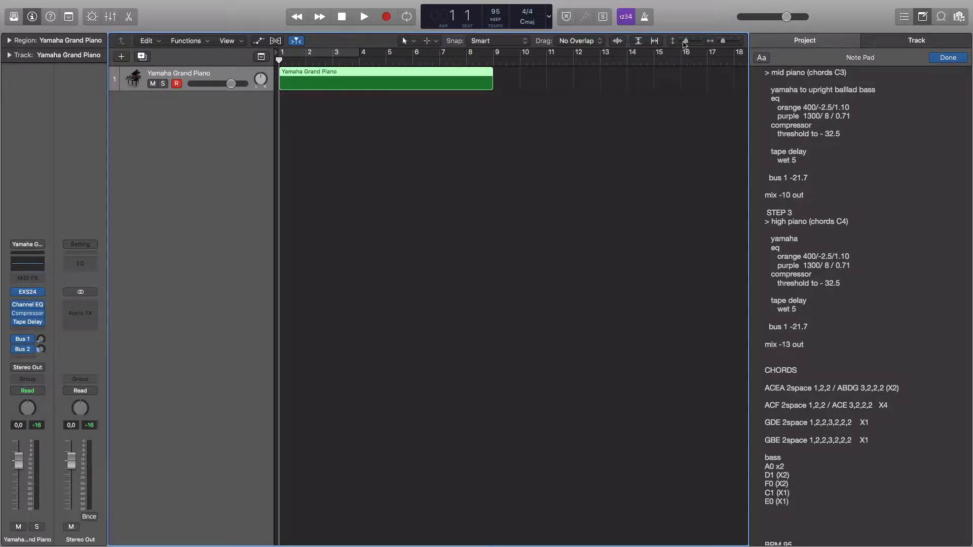
pyautogui.moveTo(685, 45); pyautogui.dragTo(689, 44)
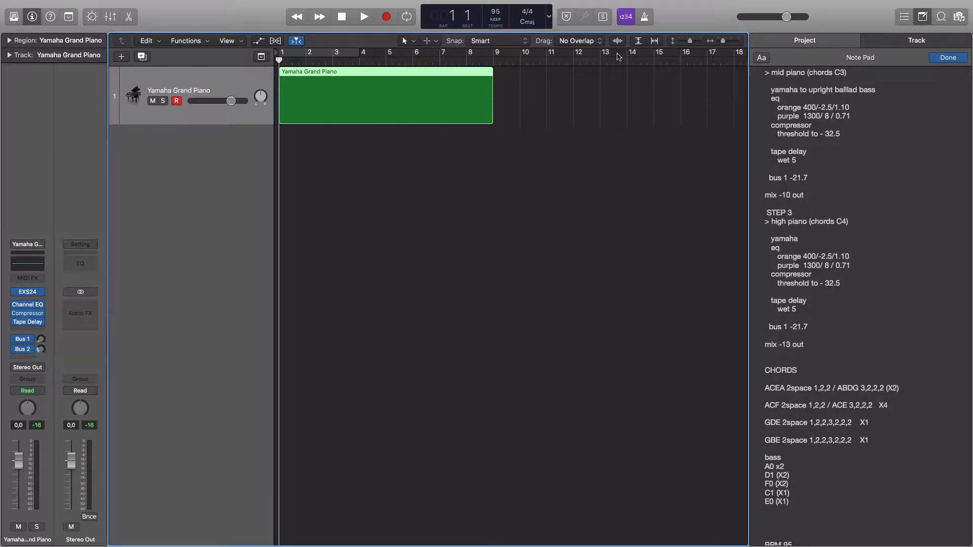
# Open the region in the Piano Roll and add two one-bar A0 notes back to back in bars 1 and 2.
pyautogui.doubleClick(351, 98)
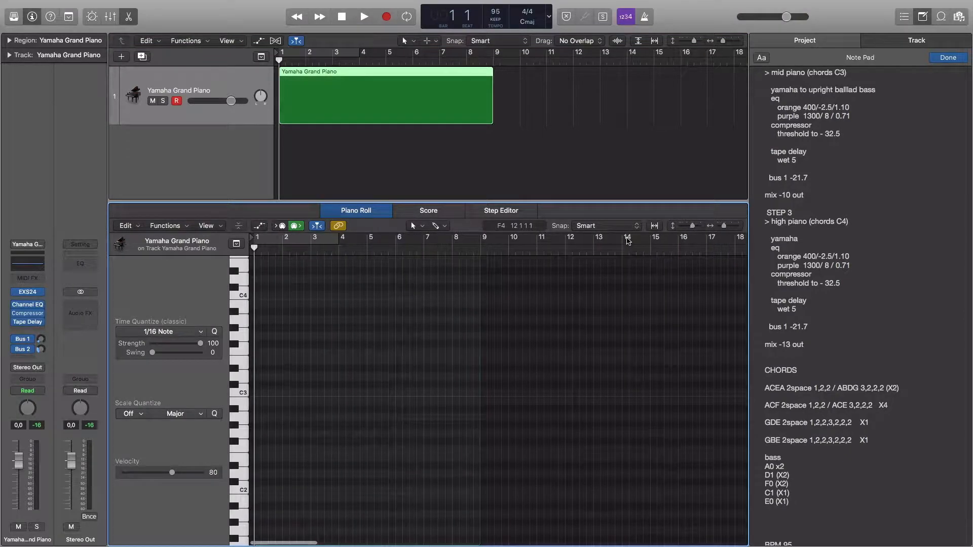
pyautogui.moveTo(722, 226); pyautogui.dragTo(726, 226)
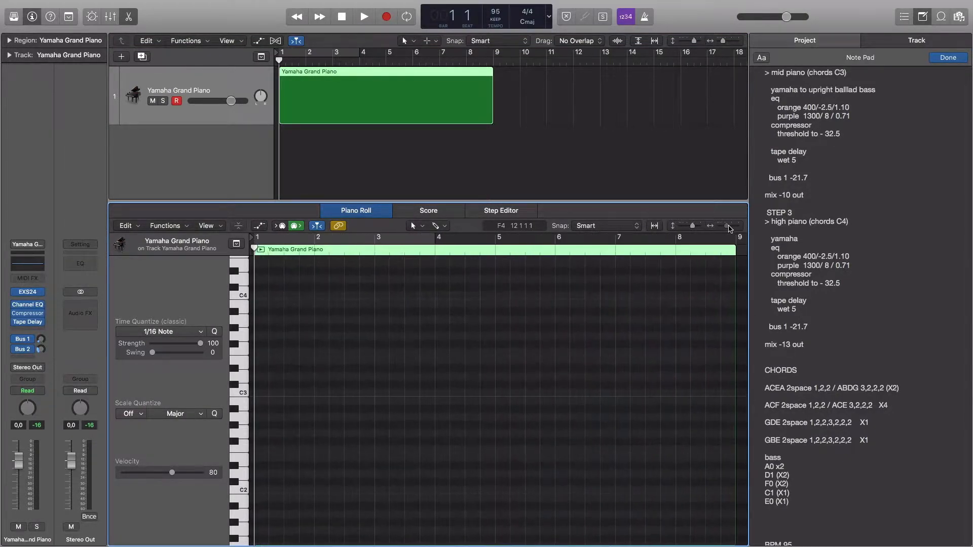
pyautogui.scroll(-2, 530, 394)
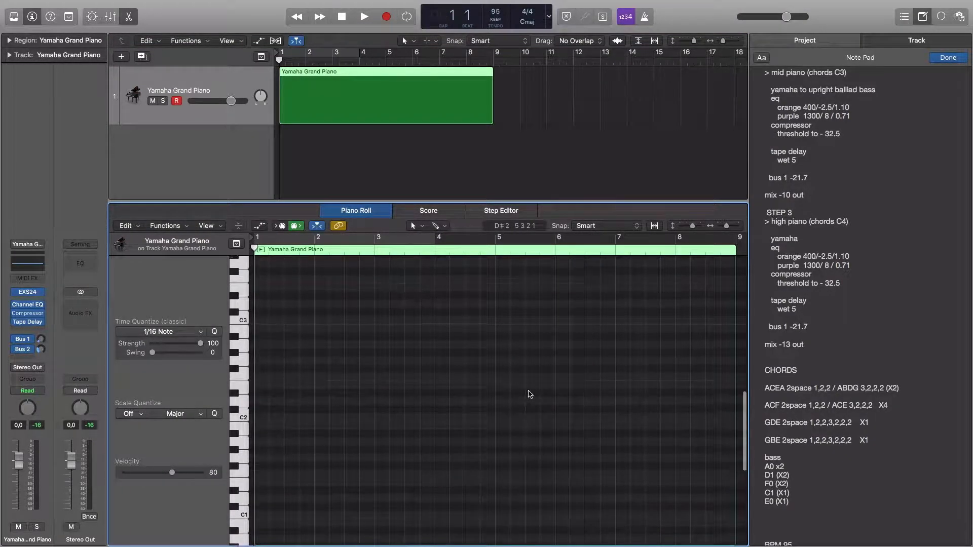
pyautogui.scroll(-11, 529, 395)
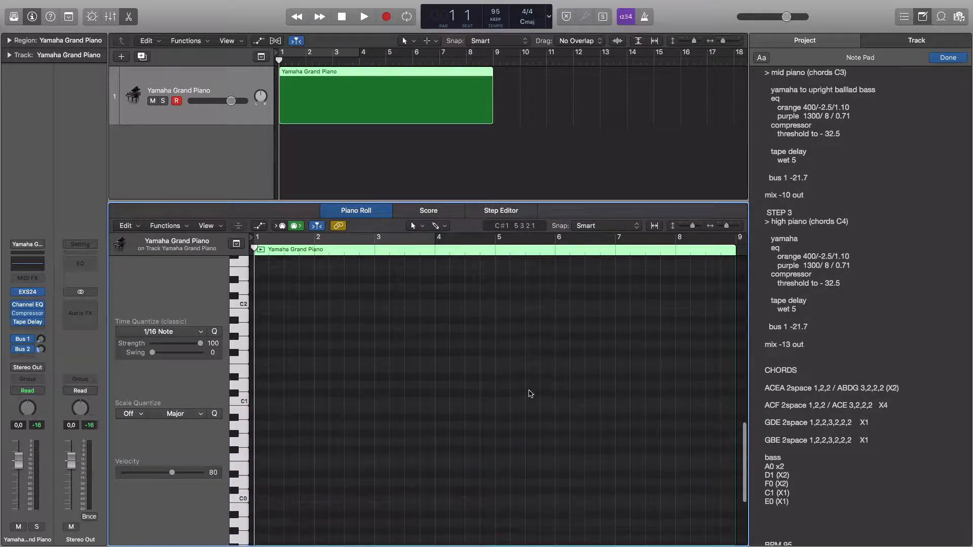
pyautogui.scroll(-1, 529, 394)
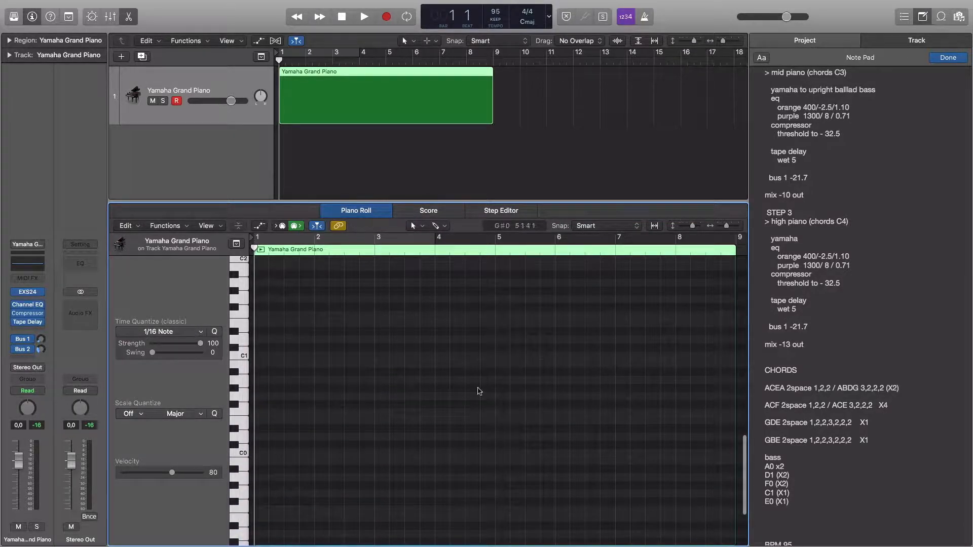
pyautogui.keyDown('super'); pyautogui.click(260, 388); pyautogui.keyUp('super')
pyautogui.moveTo(259, 390); pyautogui.dragTo(268, 385)
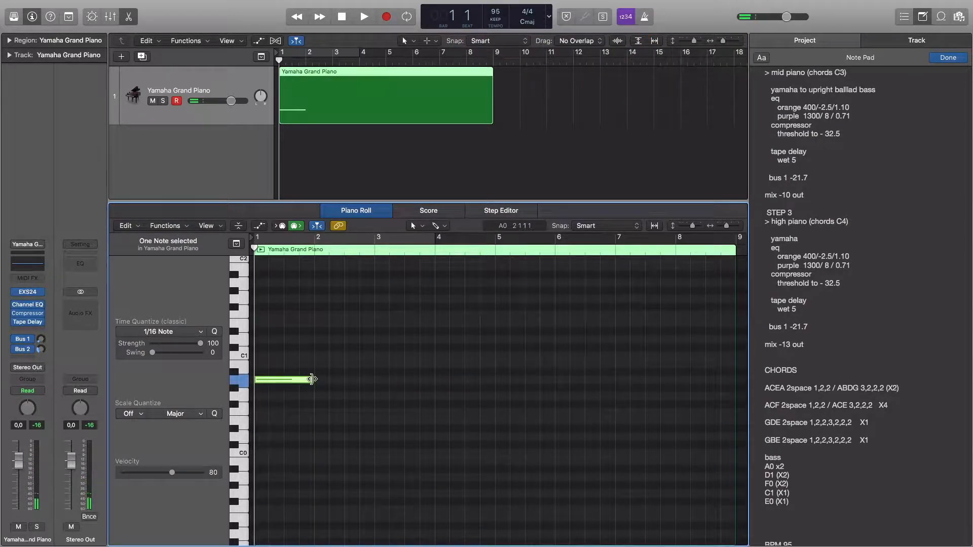
pyautogui.keyDown('super'); pyautogui.click(319, 379); pyautogui.keyUp('super')
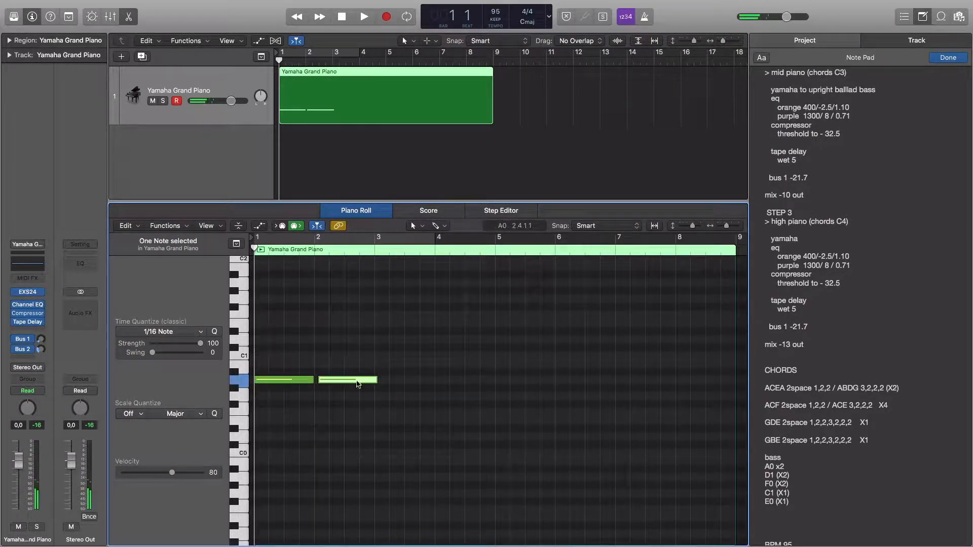
pyautogui.moveTo(358, 381); pyautogui.dragTo(358, 381)
# Add one-bar D1 notes in bars 3 and 4 and one-bar F0 notes in bars 5 and 6.
pyautogui.click(772, 475)
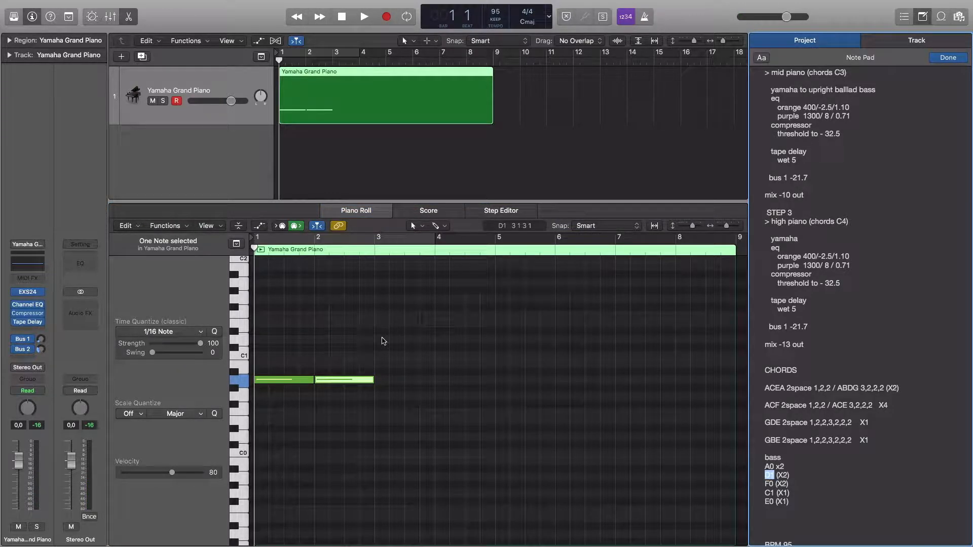
pyautogui.click(384, 341)
pyautogui.keyDown('super'); pyautogui.click(384, 339); pyautogui.keyUp('super')
pyautogui.moveTo(400, 340); pyautogui.dragTo(390, 340)
pyautogui.click(439, 340)
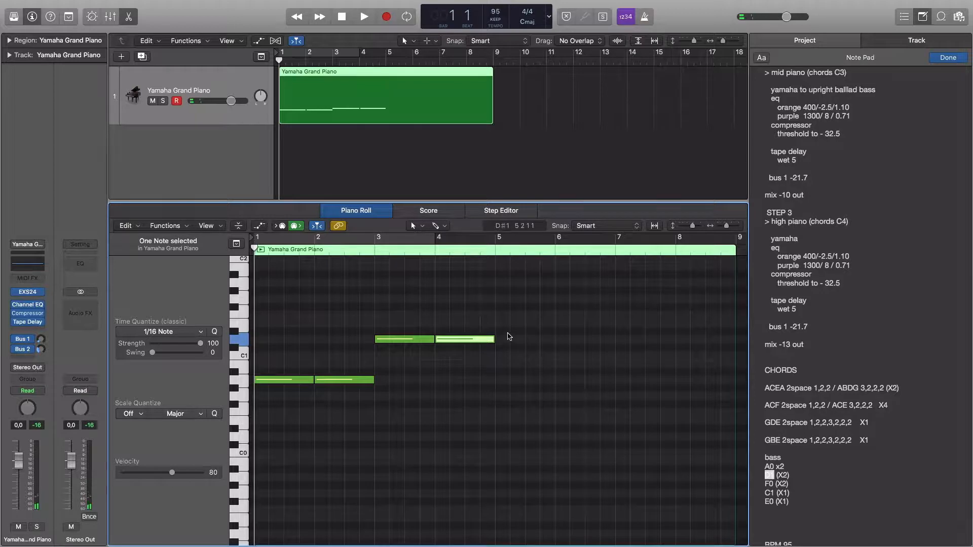
pyautogui.click(502, 415)
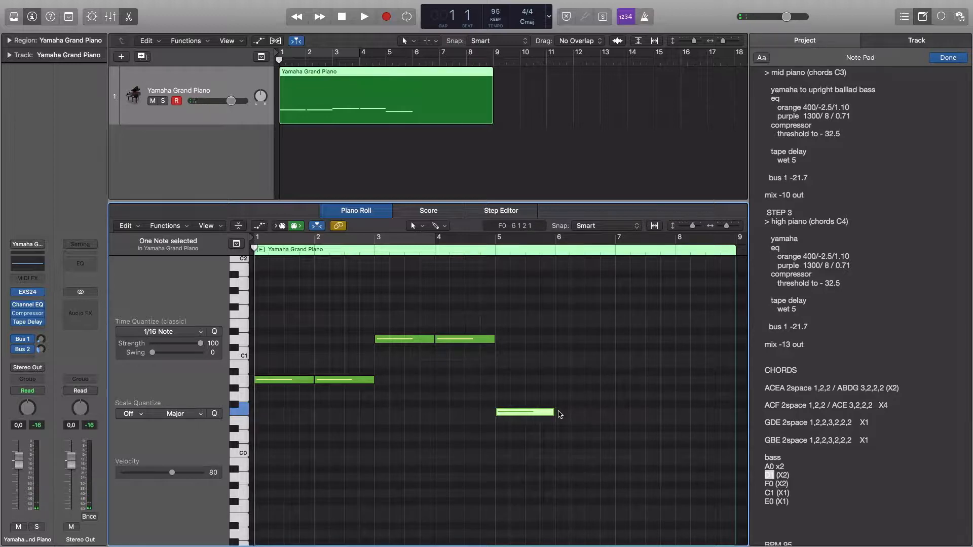
pyautogui.click(560, 415)
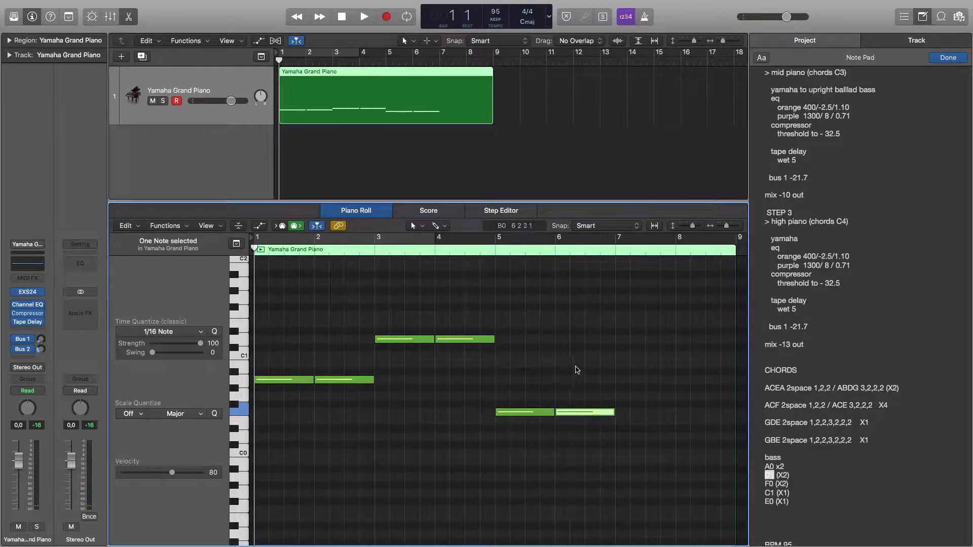
# Add a one-bar B0 note at bar 7 and a one-bar E0 note at bar 8, aligned to the bar starts.
pyautogui.click(626, 364)
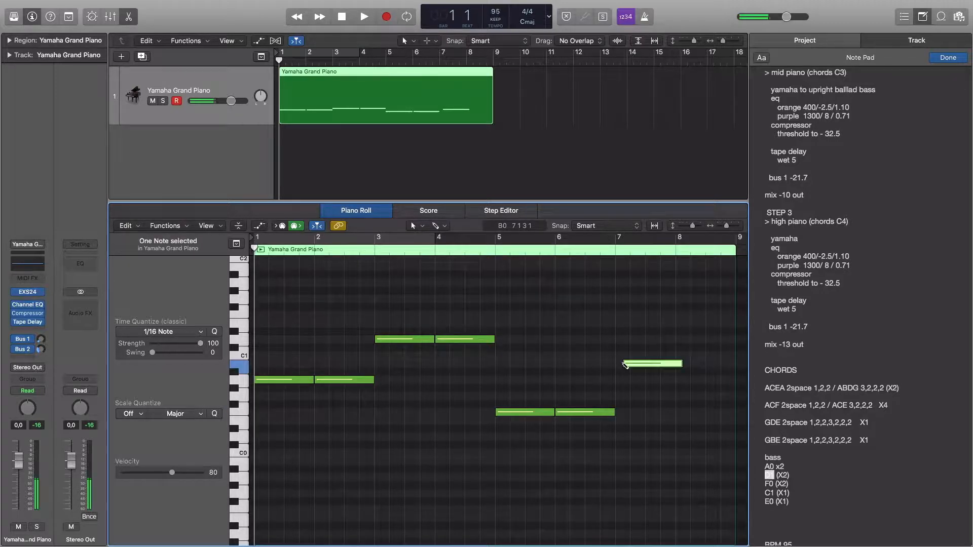
pyautogui.moveTo(634, 366); pyautogui.dragTo(626, 365)
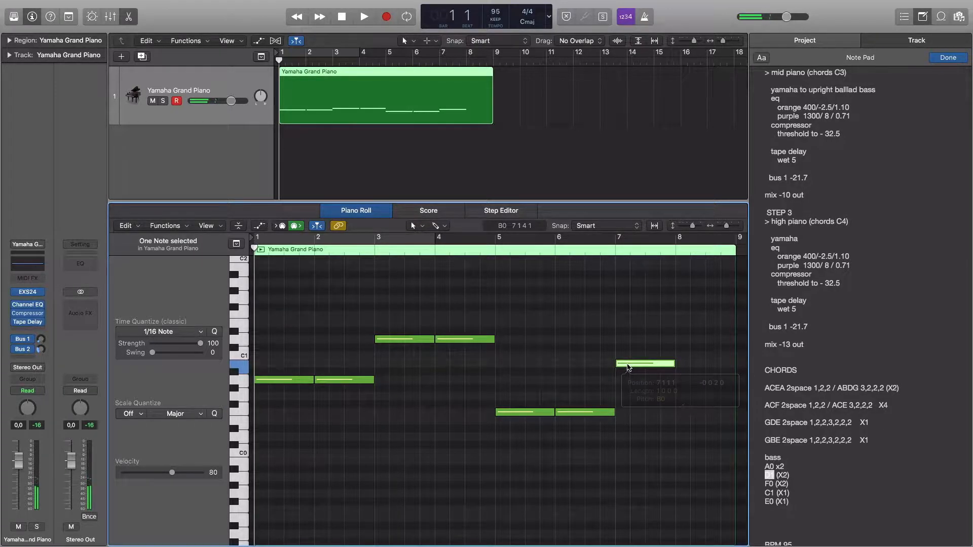
pyautogui.hscroll(2, 679, 405)
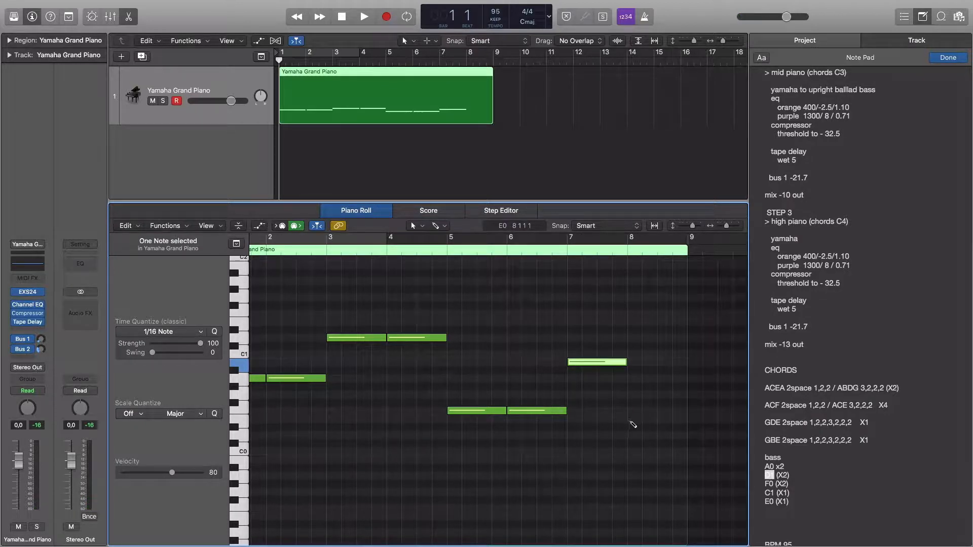
pyautogui.click(633, 421)
pyautogui.moveTo(642, 424); pyautogui.dragTo(638, 424)
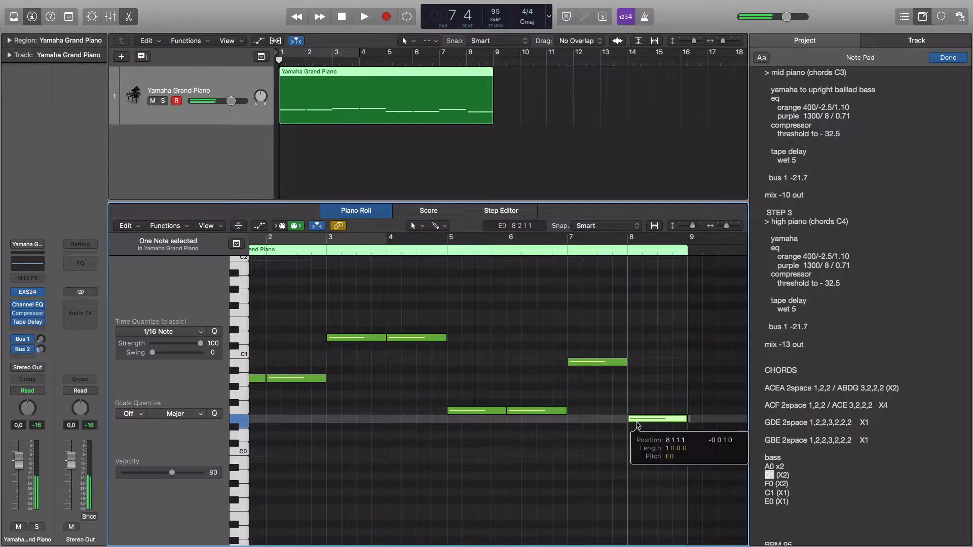
# Select all bass notes, set an active cycle range from bar 1 to bar 9 and play the bass line.
pyautogui.press('super+a')
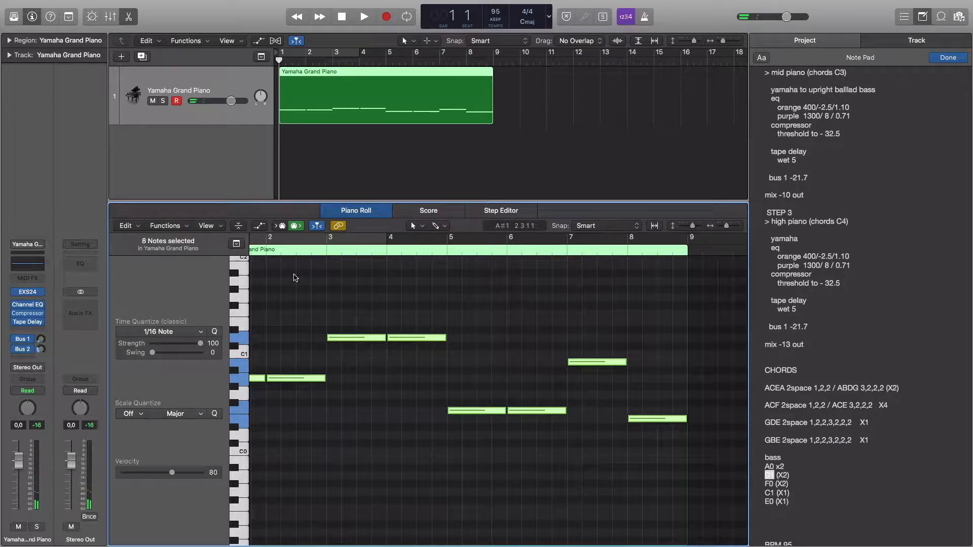
pyautogui.click(309, 55)
pyautogui.click(309, 54)
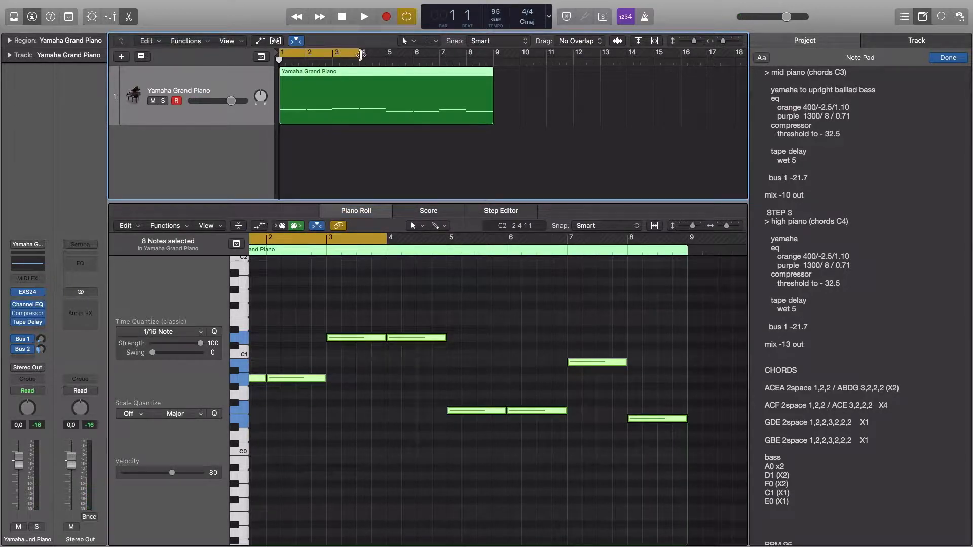
pyautogui.moveTo(363, 54); pyautogui.dragTo(493, 55)
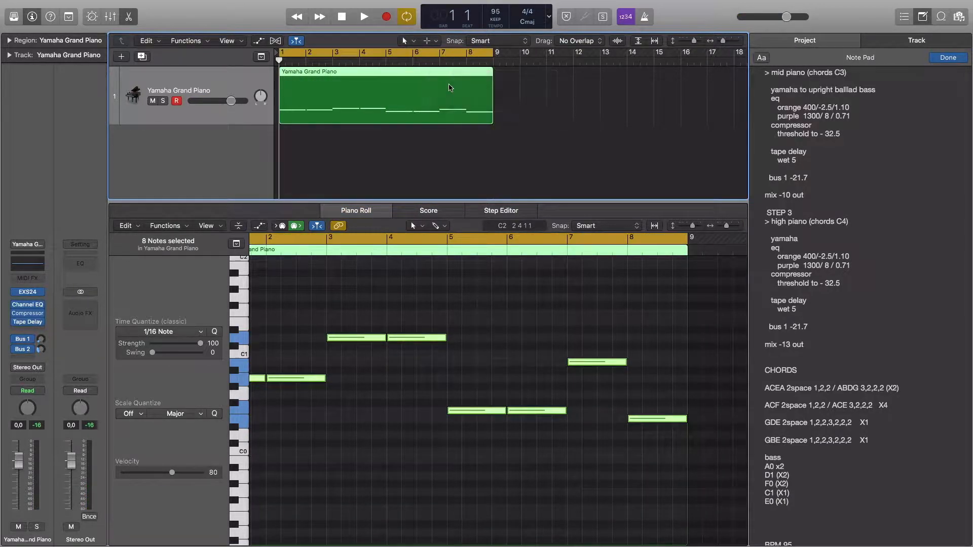
pyautogui.press('space')
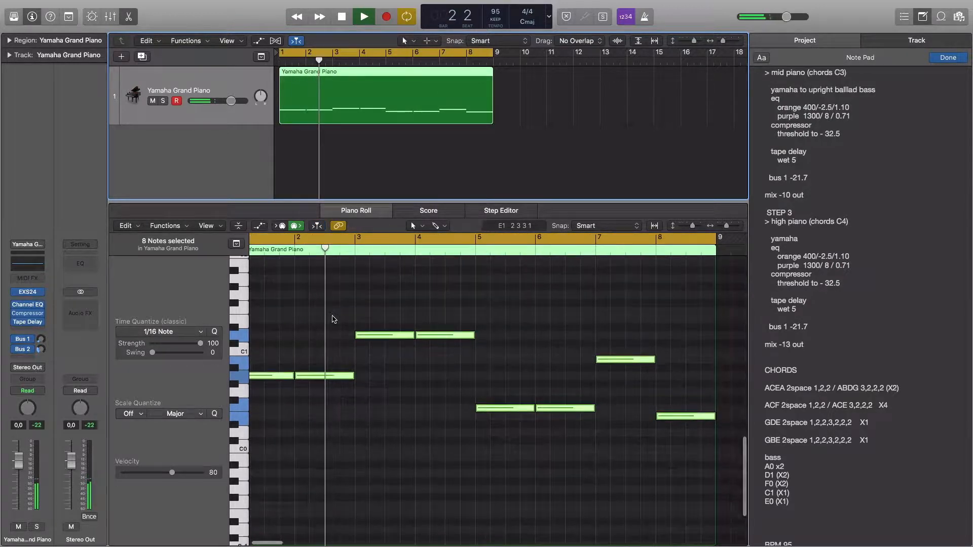
# Raise the one-bar bass note at bar 7 by a semitone to C1 in the Piano Roll.
pyautogui.hscroll(-2, 332, 319)
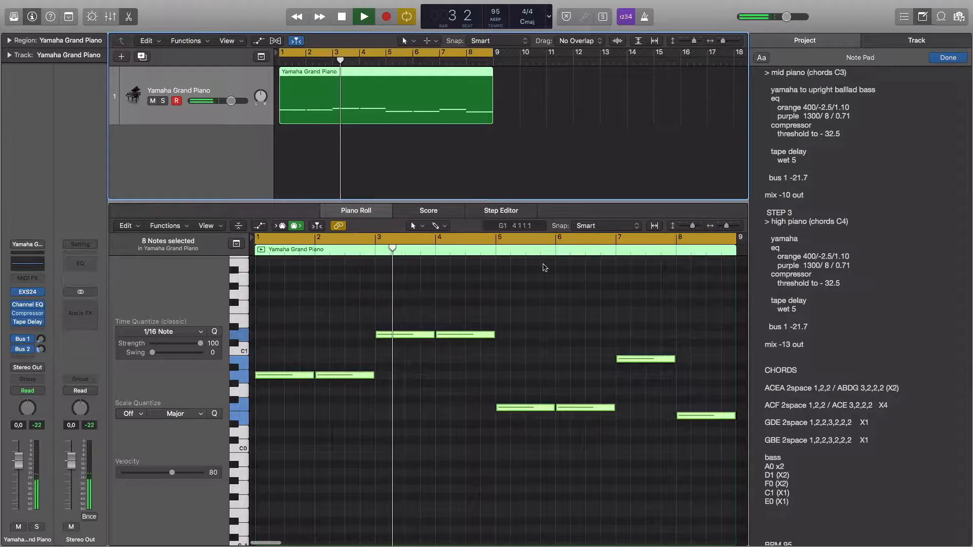
pyautogui.moveTo(728, 226); pyautogui.dragTo(725, 226)
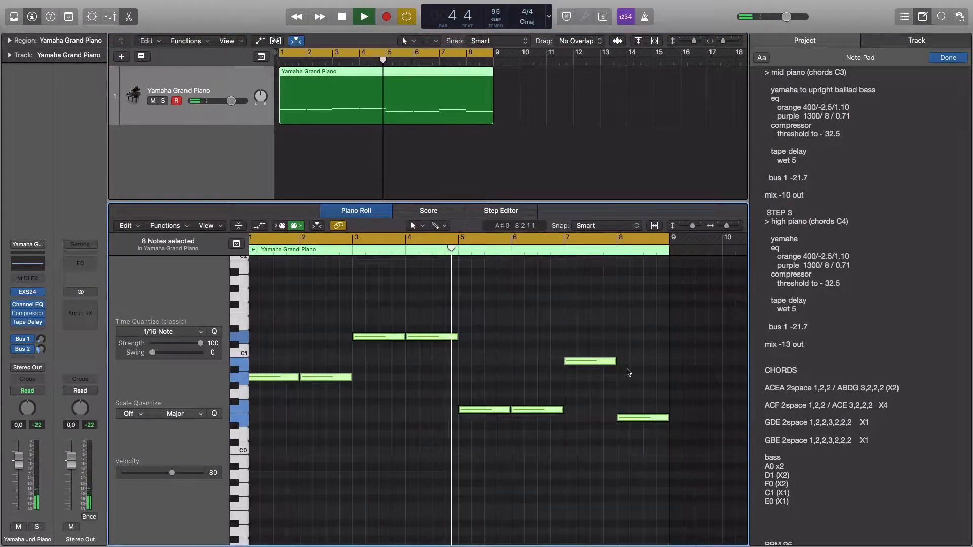
pyautogui.scroll(-2, 628, 373)
pyautogui.scroll(-1, 628, 372)
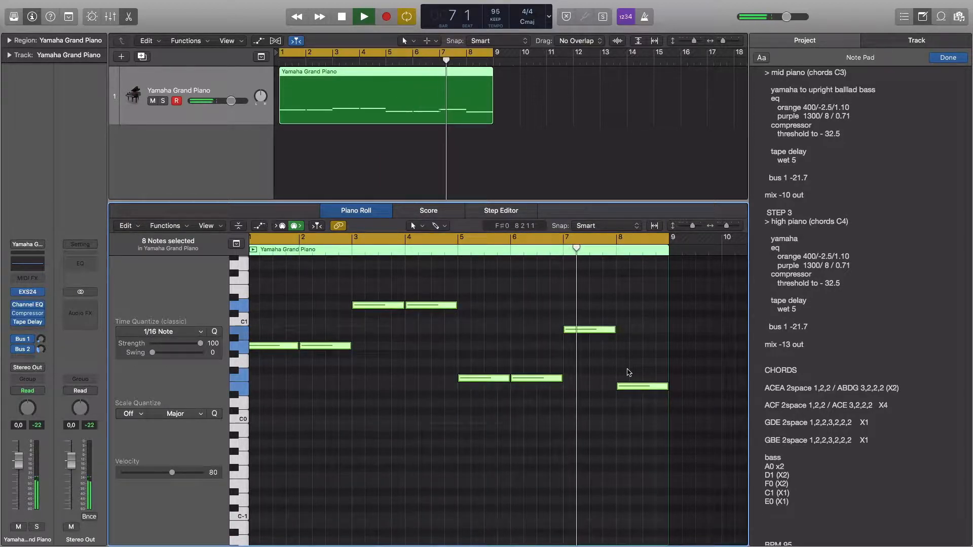
pyautogui.click(563, 359)
pyautogui.click(576, 330)
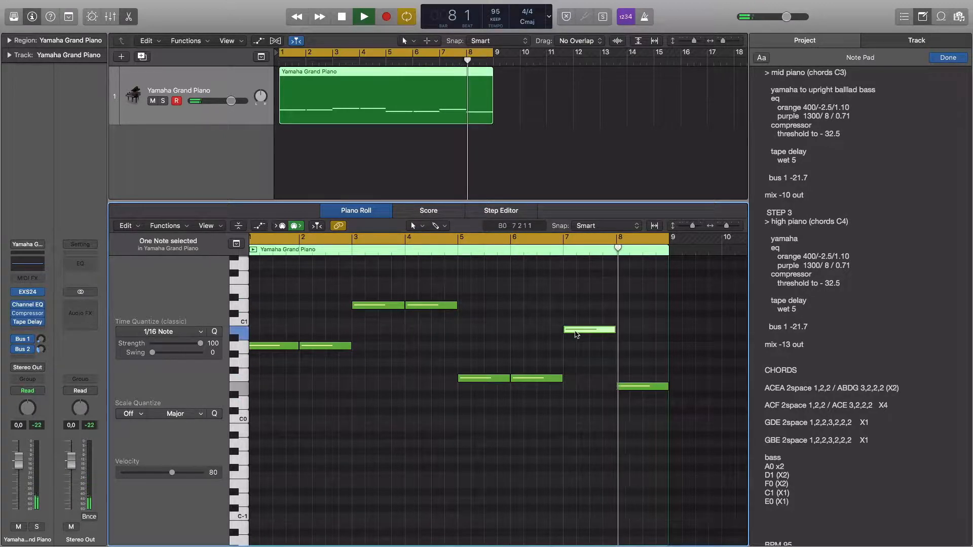
pyautogui.moveTo(576, 330); pyautogui.dragTo(576, 321)
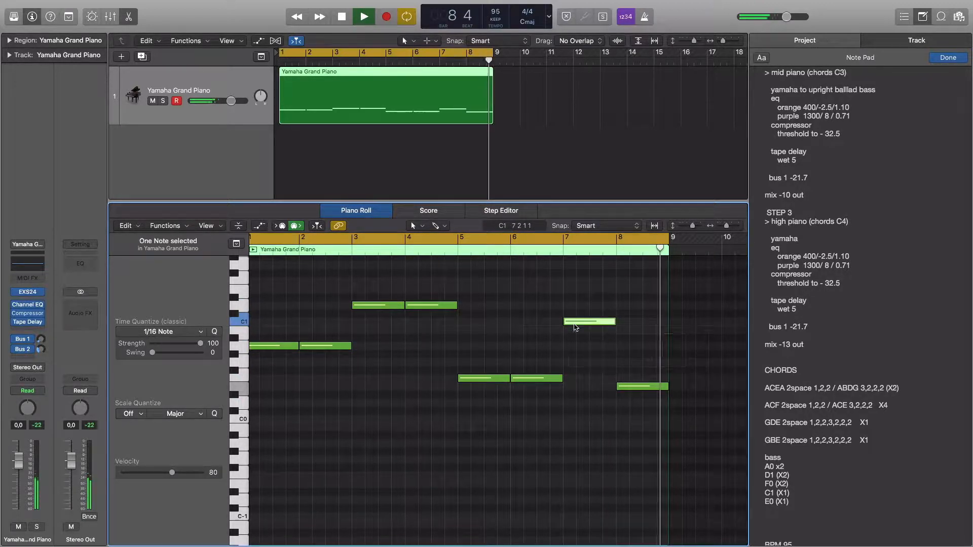
pyautogui.click(639, 387)
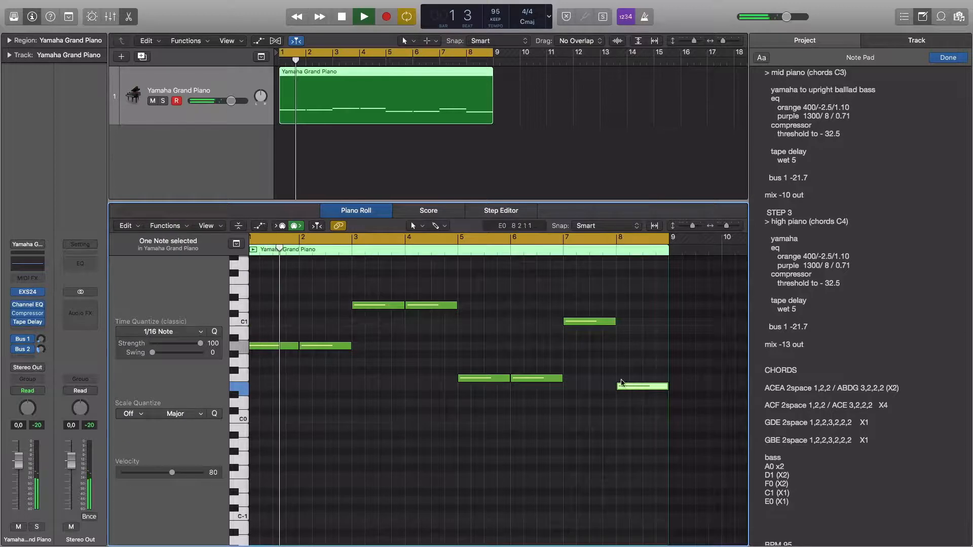
# Stop playback and move the playhead back to the start of bar 1.
pyautogui.click(557, 249)
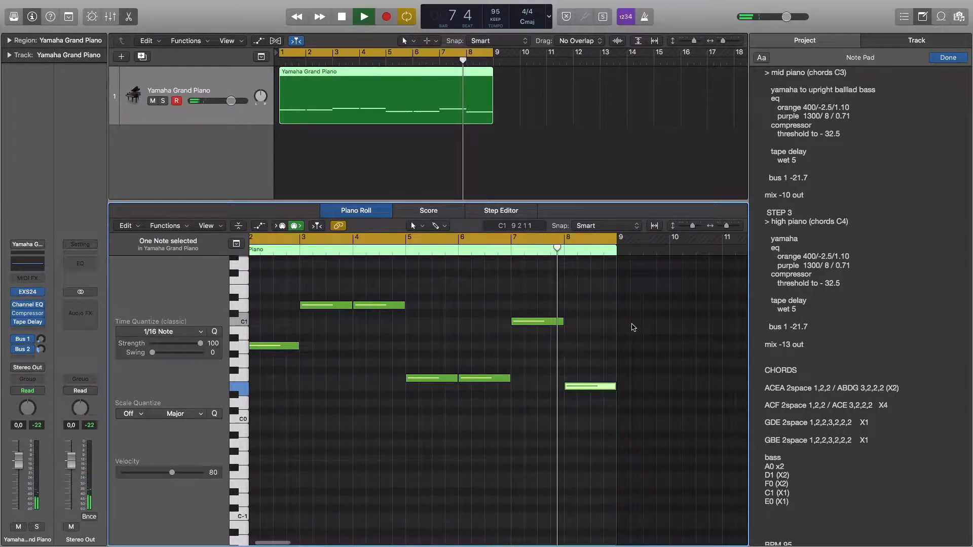
pyautogui.hscroll(-2, 631, 329)
pyautogui.press('space')
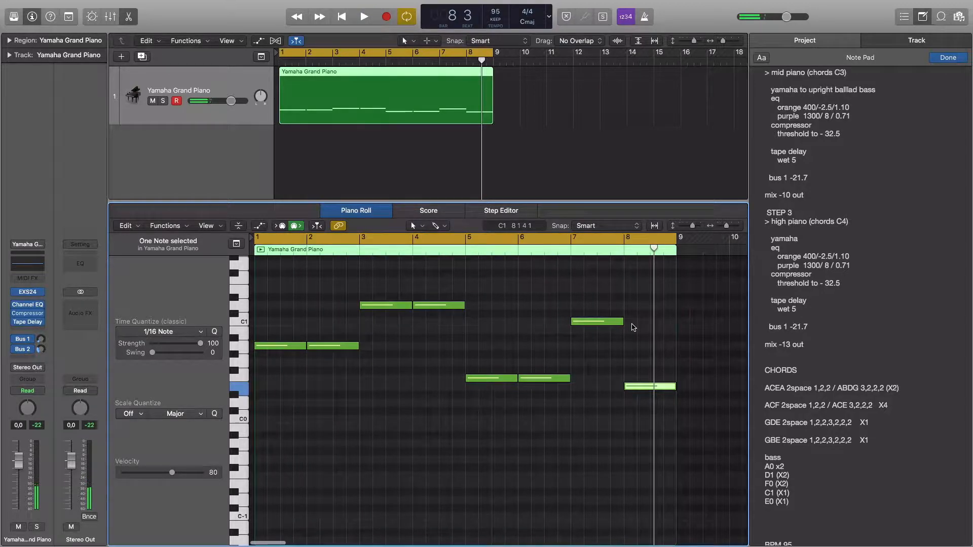
pyautogui.moveTo(653, 252); pyautogui.dragTo(254, 248)
# Delete the low piano (bass) lines under STEP 1 in the project notes.
pyautogui.scroll(5, 781, 411)
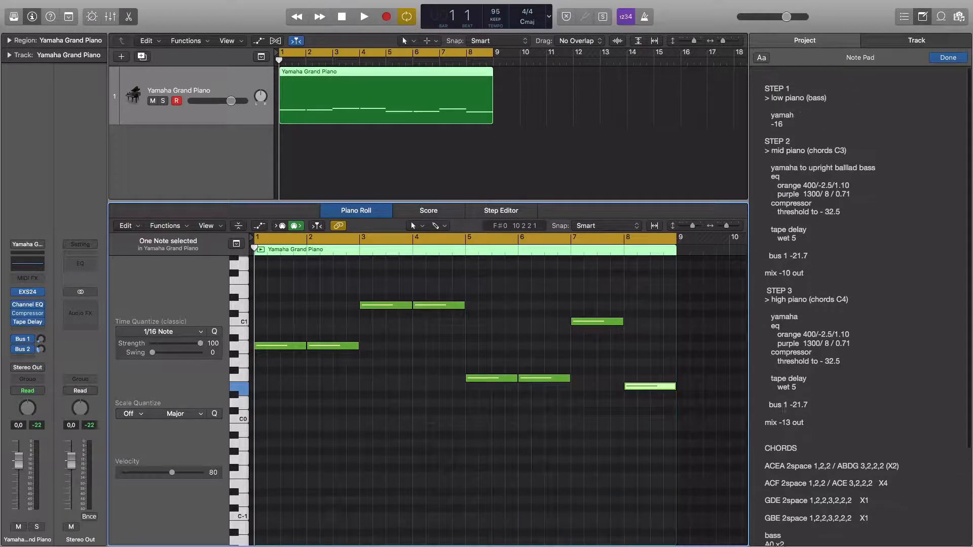
pyautogui.moveTo(786, 81); pyautogui.dragTo(764, 82)
pyautogui.moveTo(836, 93); pyautogui.dragTo(756, 88)
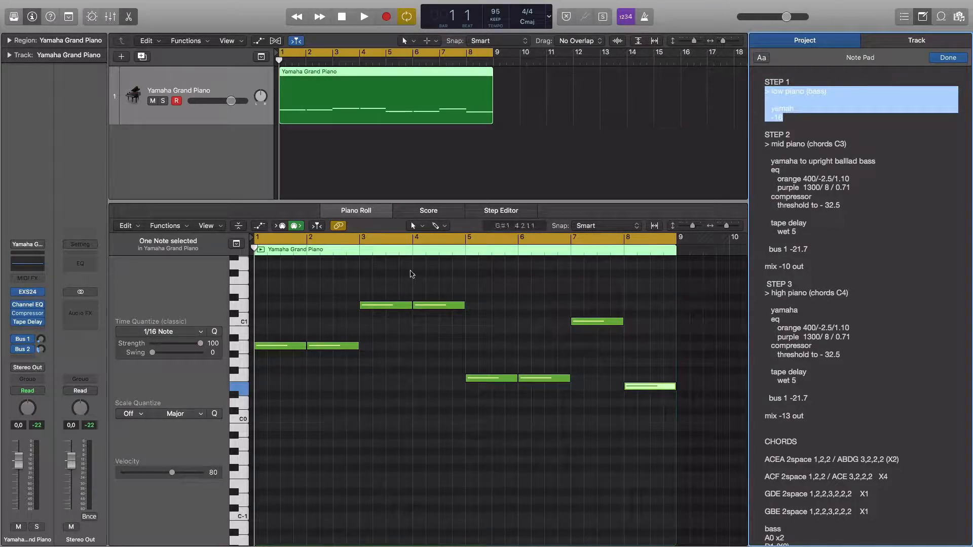
pyautogui.press('BackSpace')
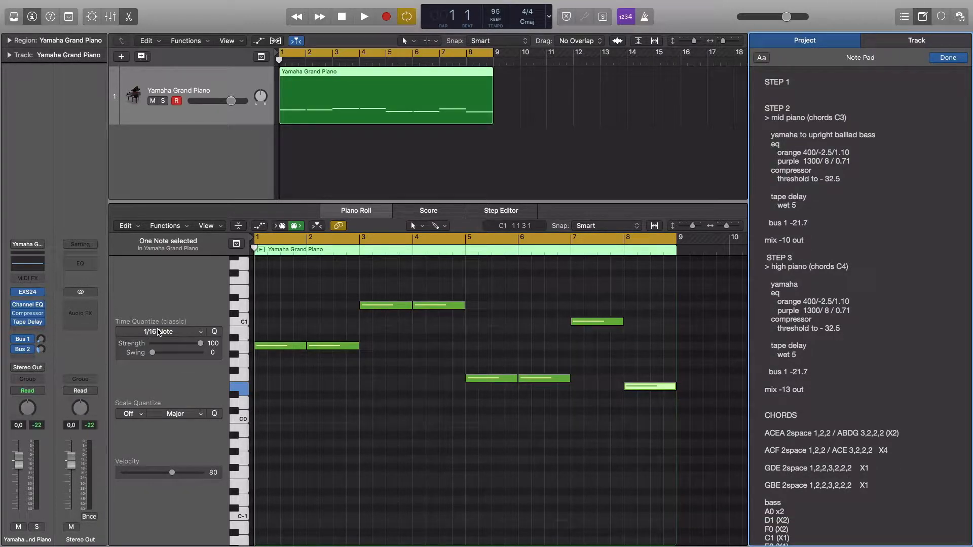
# Load the user channel strip setting "chained to rythm / master" on the Stereo Out channel.
pyautogui.click(89, 245)
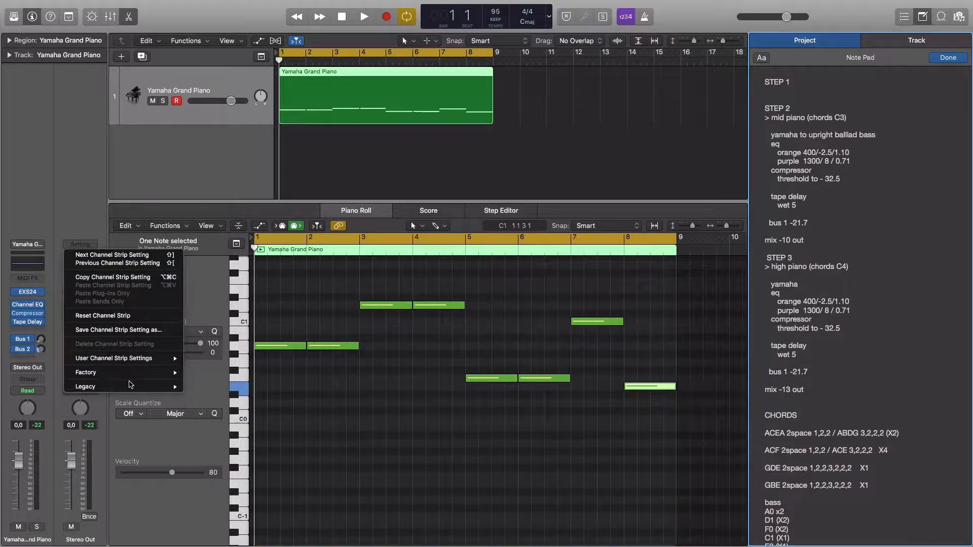
pyautogui.click(94, 180)
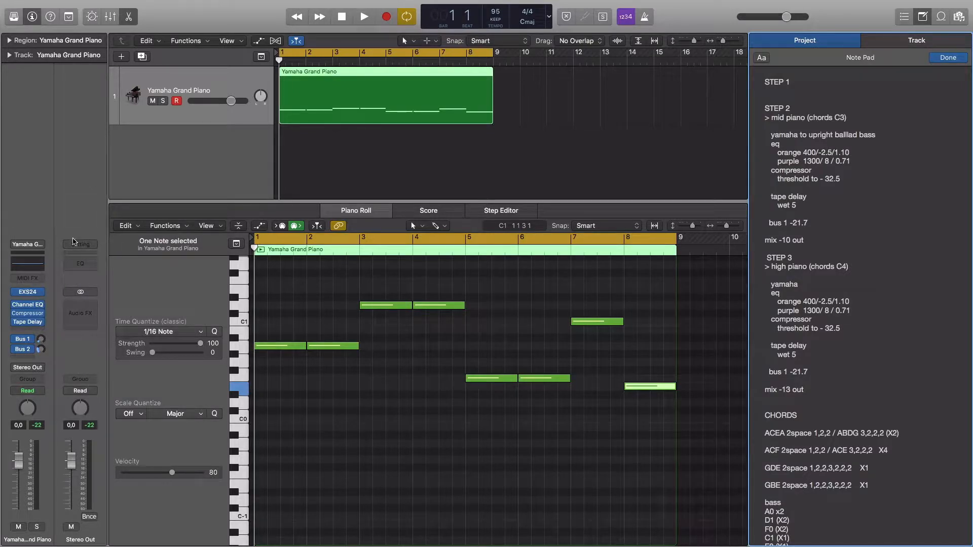
pyautogui.click(79, 245)
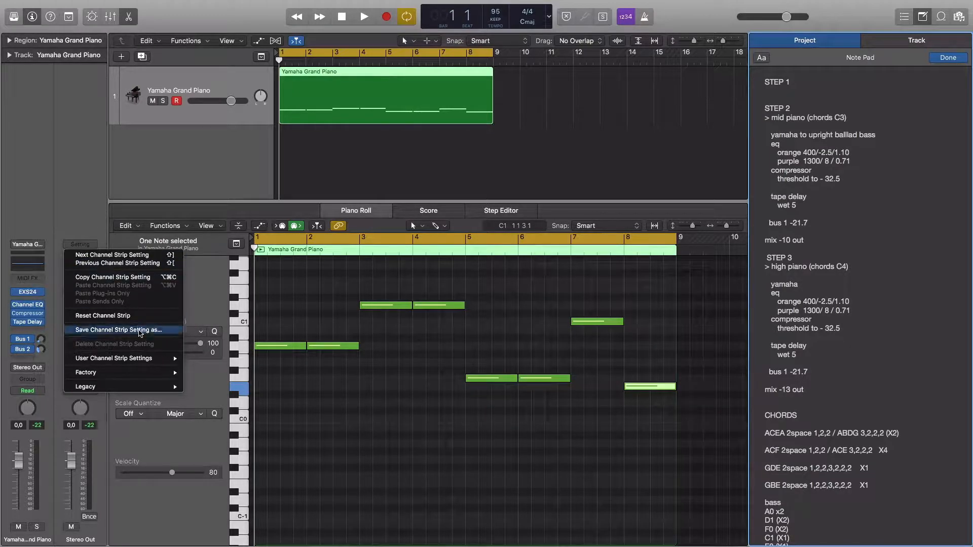
pyautogui.moveTo(155, 358)
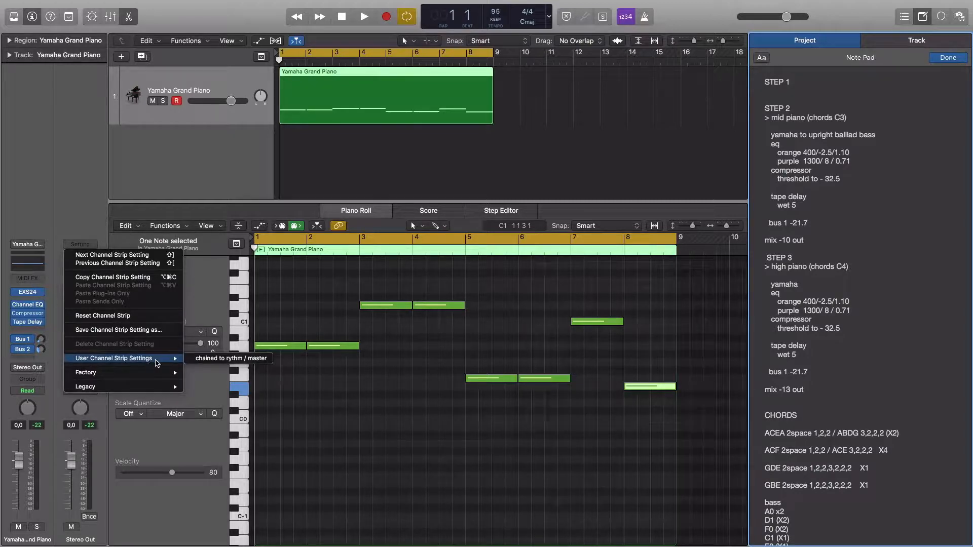
pyautogui.click(220, 358)
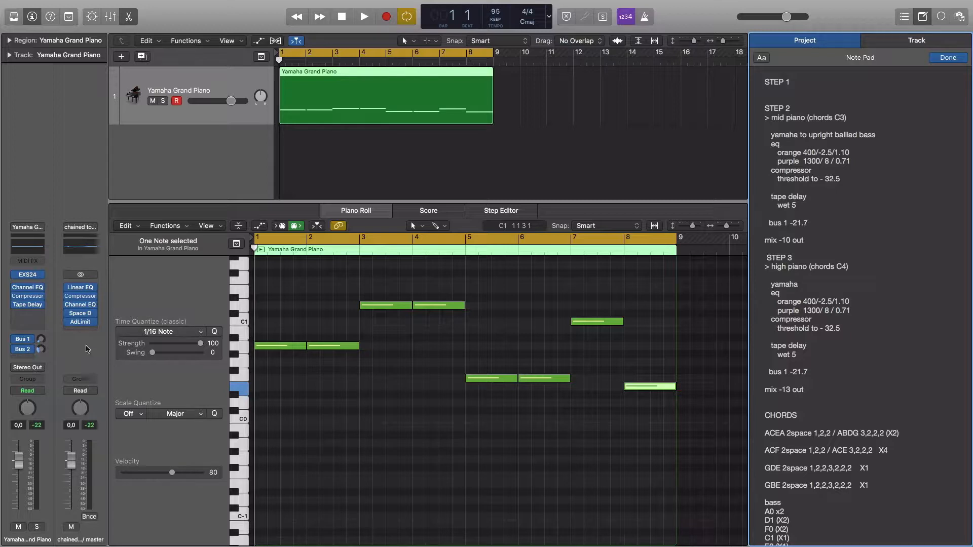
# Raise the Yamaha Grand Piano track volume to +6.0 dB, playing the bass line before and after the change.
pyautogui.moveTo(87, 289)
pyautogui.press('space')
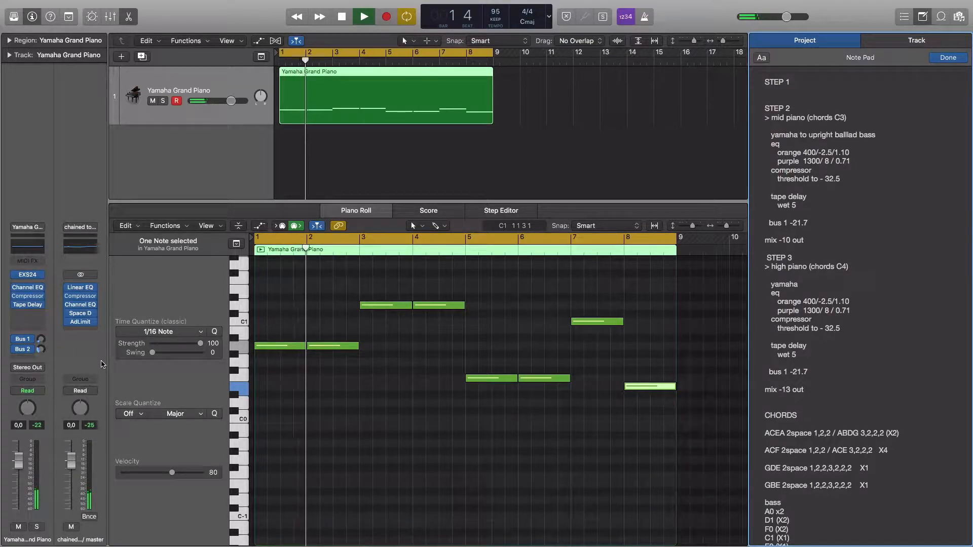
pyautogui.press('space')
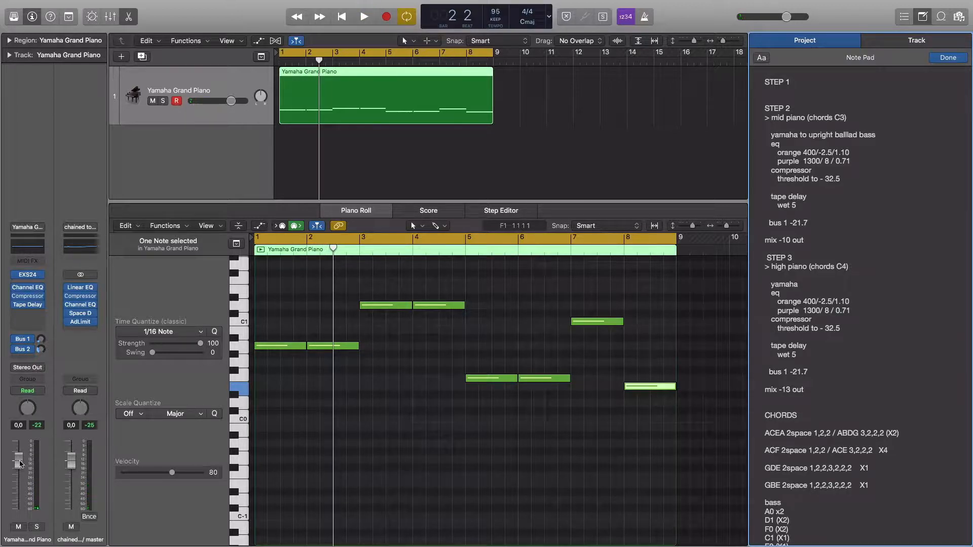
pyautogui.moveTo(18, 460); pyautogui.dragTo(18, 440)
pyautogui.press('space')
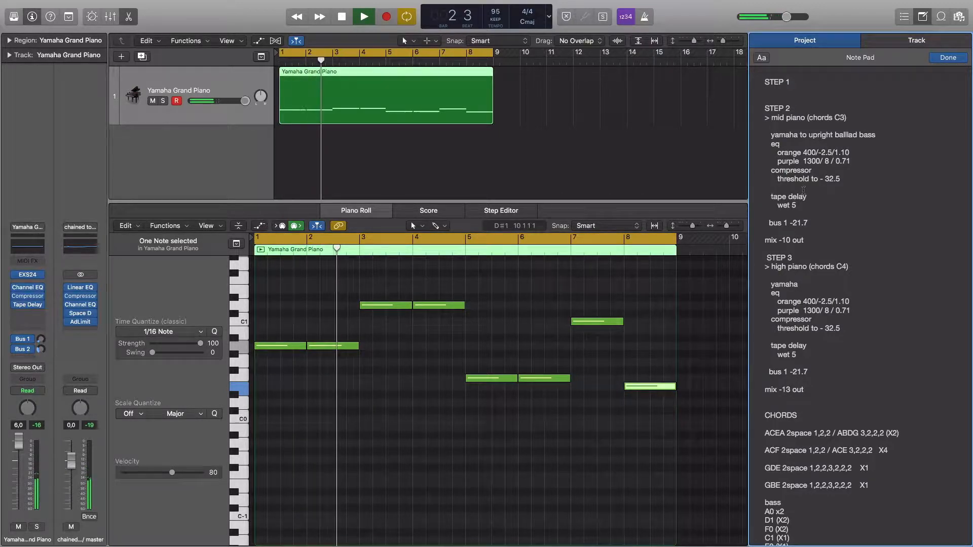
pyautogui.press('space')
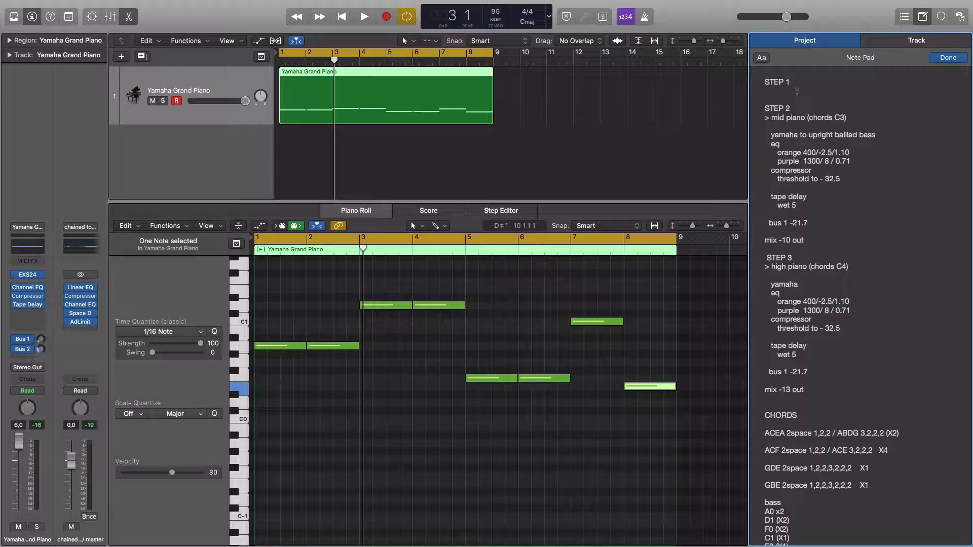
# Undo the deletion of the low piano lines in the project notes and remove only the -16 value under STEP 1.
pyautogui.press('super+z')
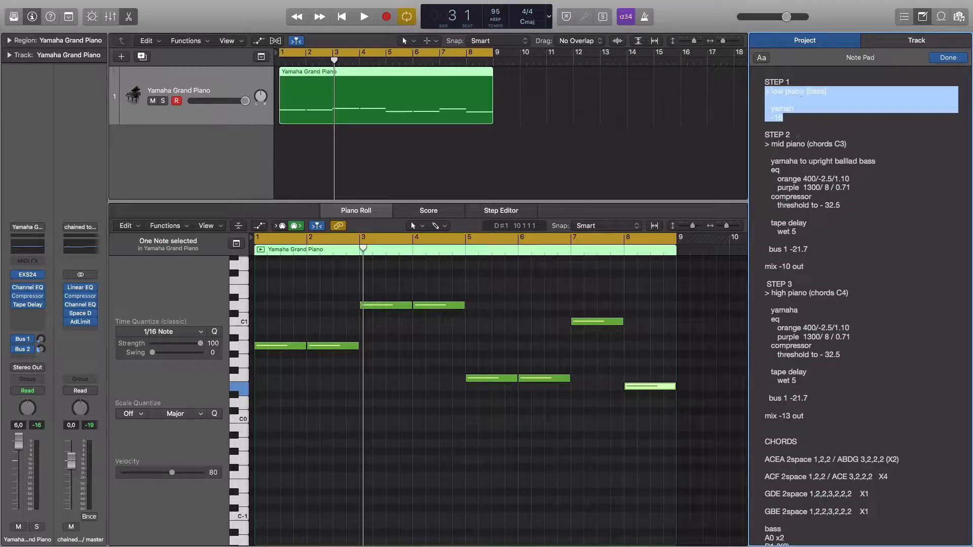
pyautogui.click(794, 123)
pyautogui.moveTo(786, 116); pyautogui.dragTo(773, 116)
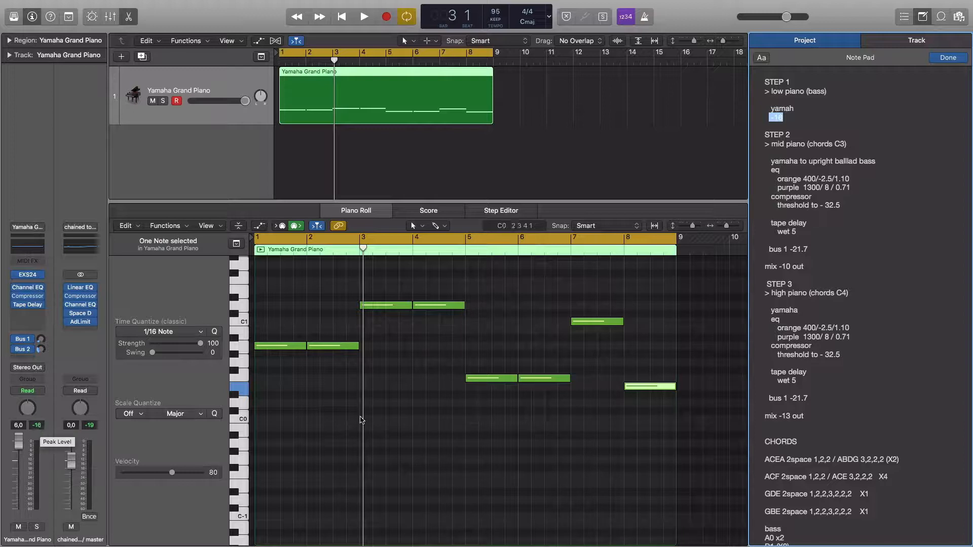
pyautogui.press('BackSpace')
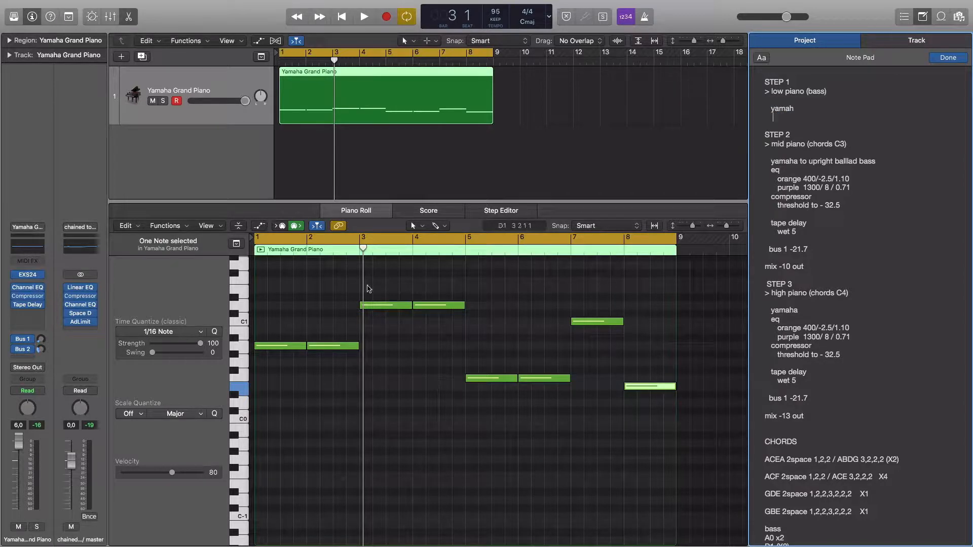
# Return the playhead to bar 1 and duplicate the Yamaha Grand Piano track with its channel settings.
pyautogui.click(348, 252)
pyautogui.press('Return')
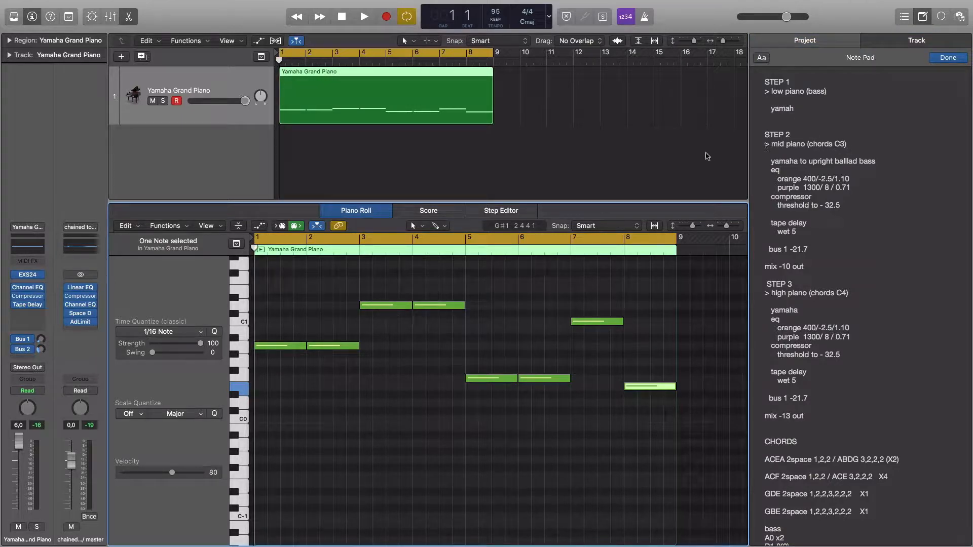
pyautogui.click(121, 56)
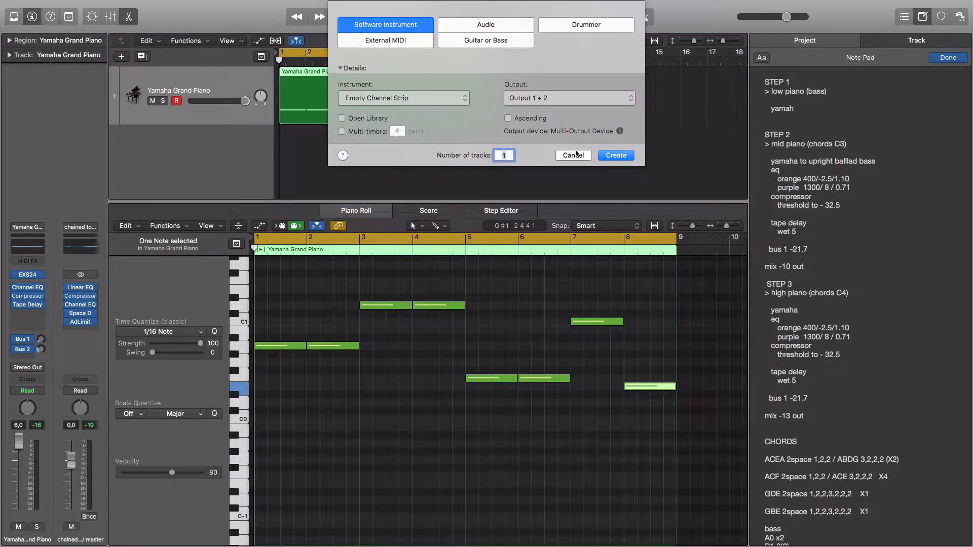
pyautogui.click(573, 155)
pyautogui.click(146, 57)
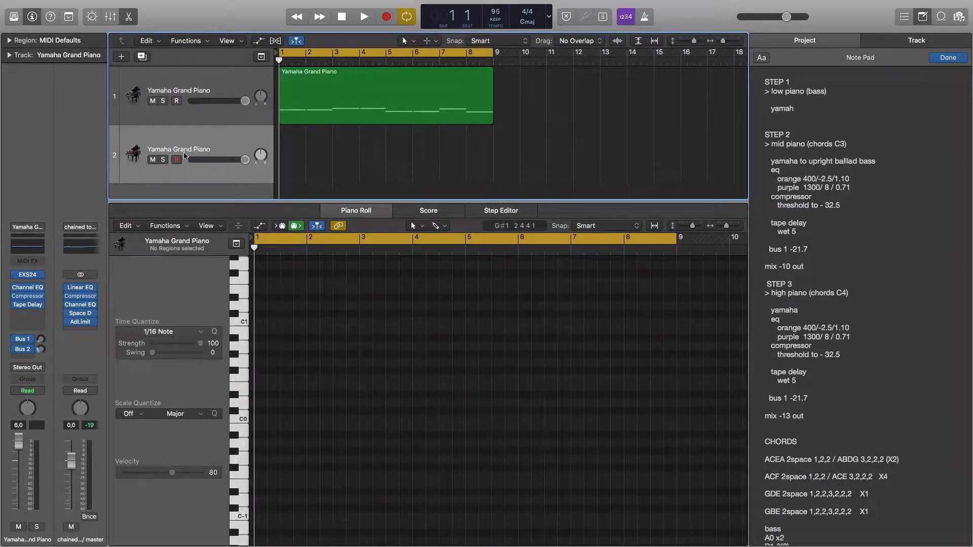
# Hide the Piano Roll and create an empty MIDI region on the second piano track spanning bar 1 to bar 9.
pyautogui.click(368, 117)
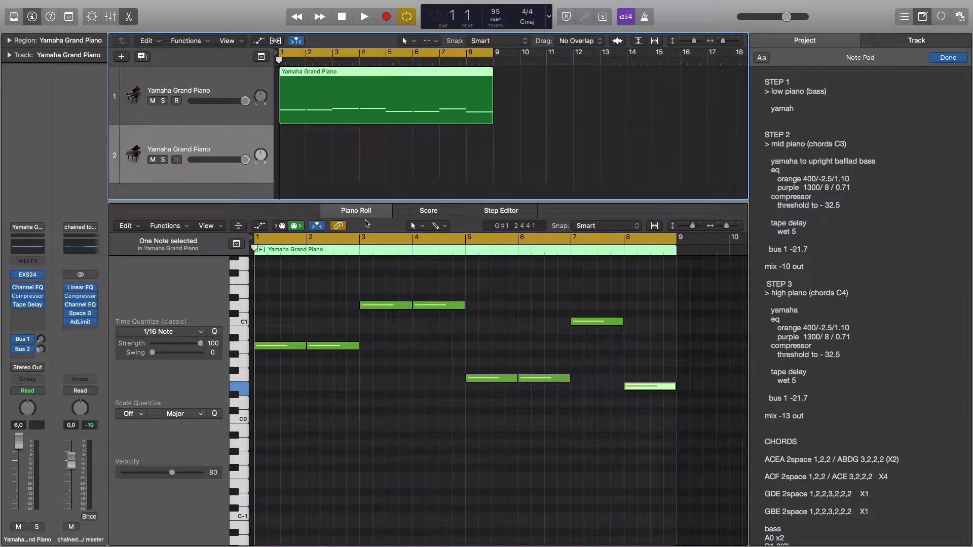
pyautogui.press('e')
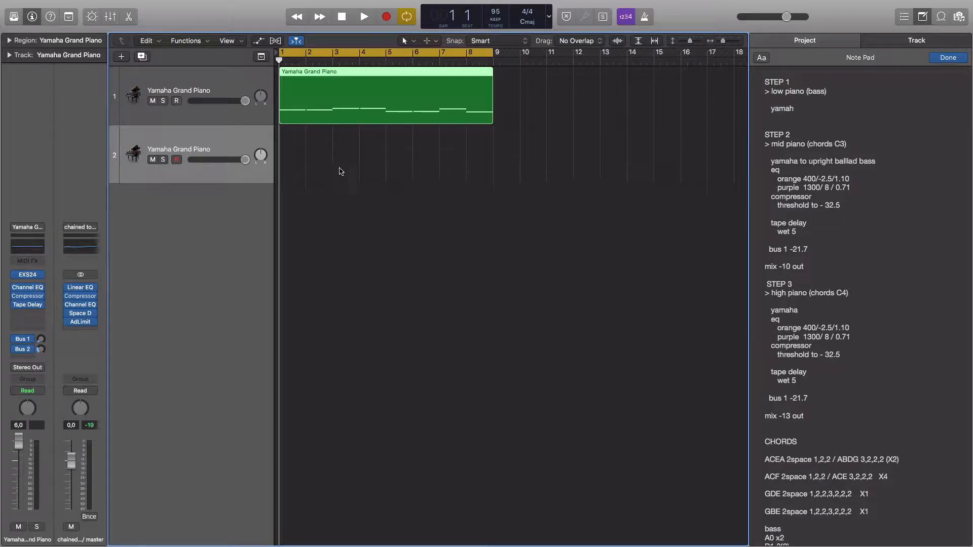
pyautogui.rightClick(291, 148)
pyautogui.click(321, 154)
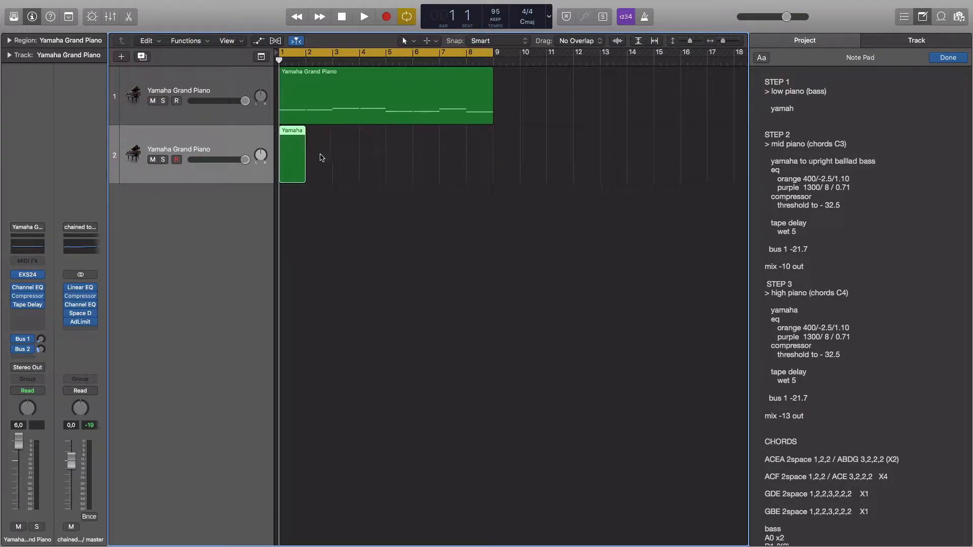
pyautogui.moveTo(306, 162); pyautogui.dragTo(492, 155)
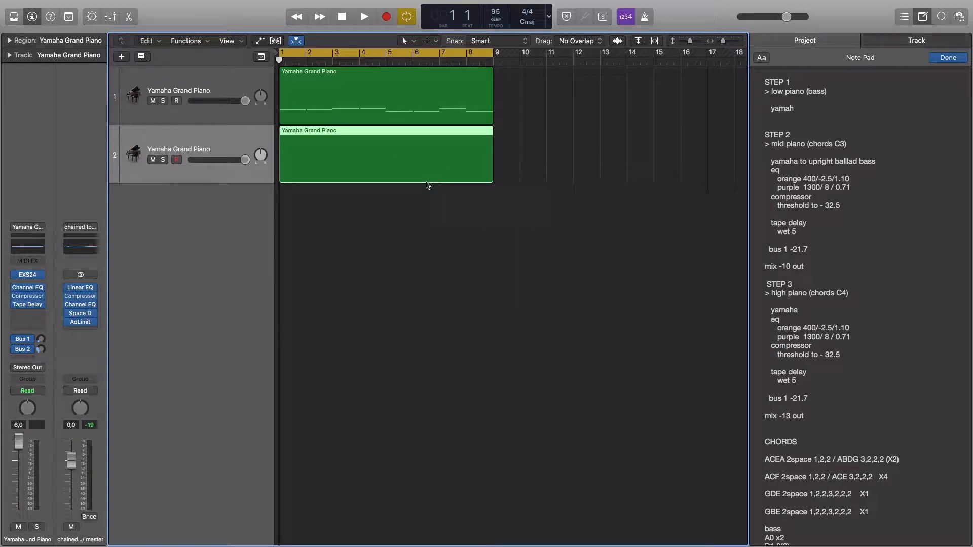
# Open the new empty region on track 2 in the Piano Roll with the first four bars enlarged.
pyautogui.doubleClick(431, 168)
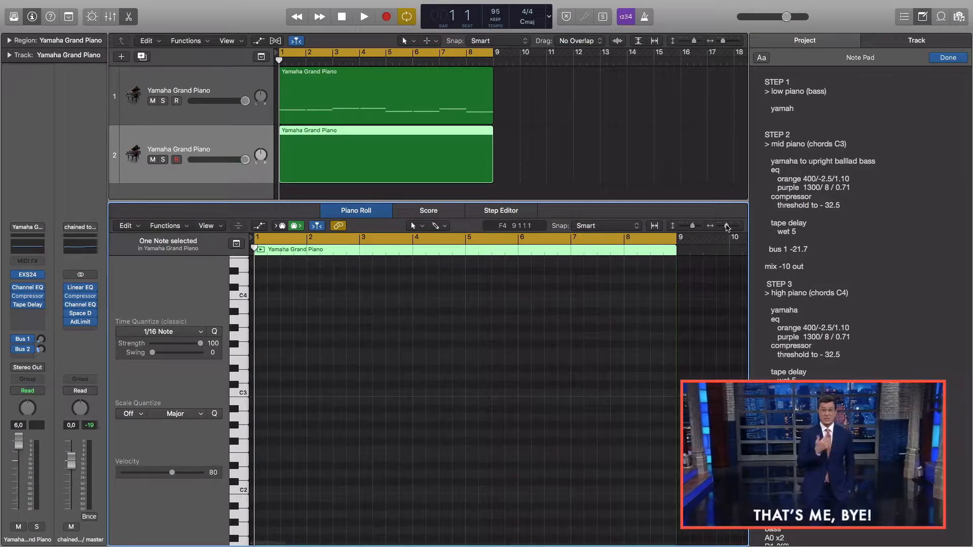
pyautogui.moveTo(726, 226); pyautogui.dragTo(730, 226)
pyautogui.scroll(-3, 630, 333)
pyautogui.scroll(-5, 632, 335)
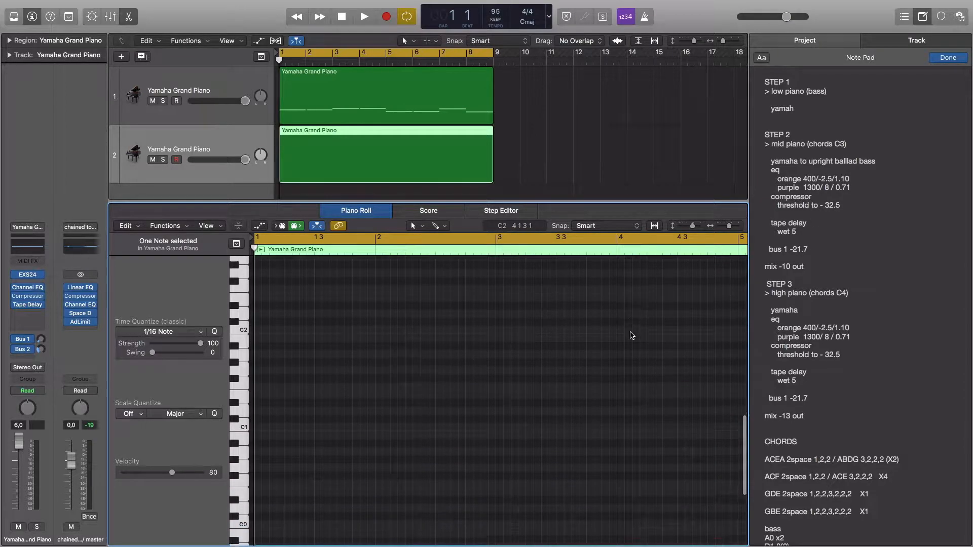
# Review the chord list in the project notes and highlight the C3 octave in the STEP 2 mid piano heading.
pyautogui.scroll(-2, 926, 498)
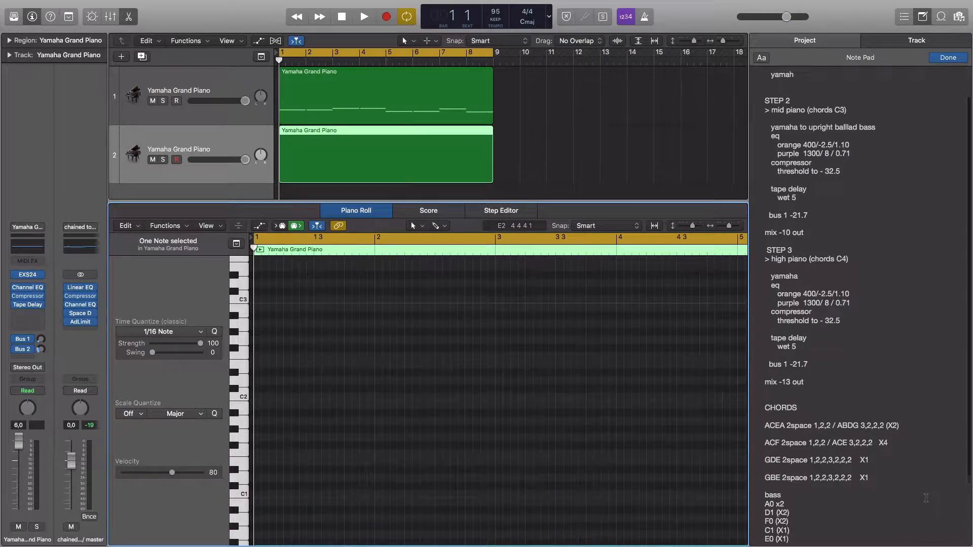
pyautogui.scroll(2, 925, 498)
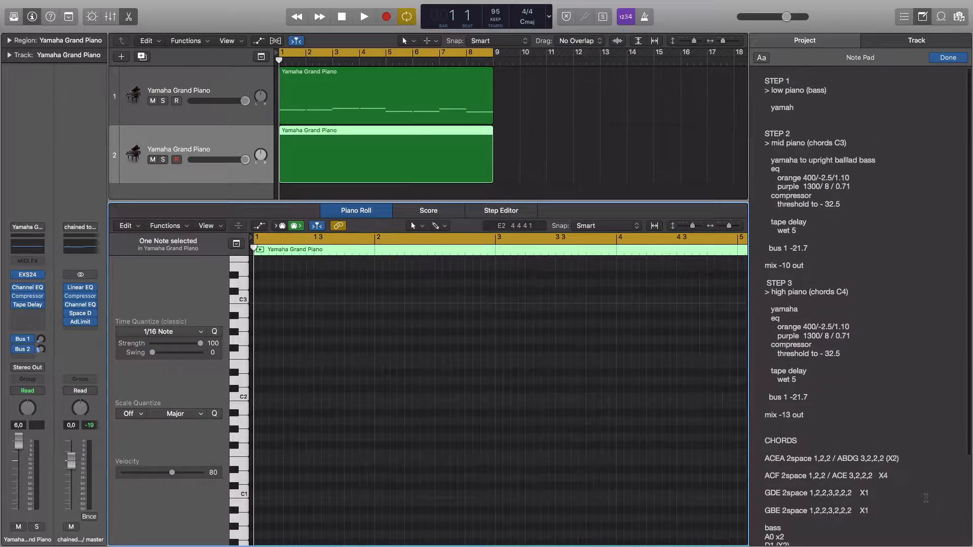
pyautogui.click(840, 136)
pyautogui.doubleClick(840, 136)
pyautogui.scroll(-2, 833, 414)
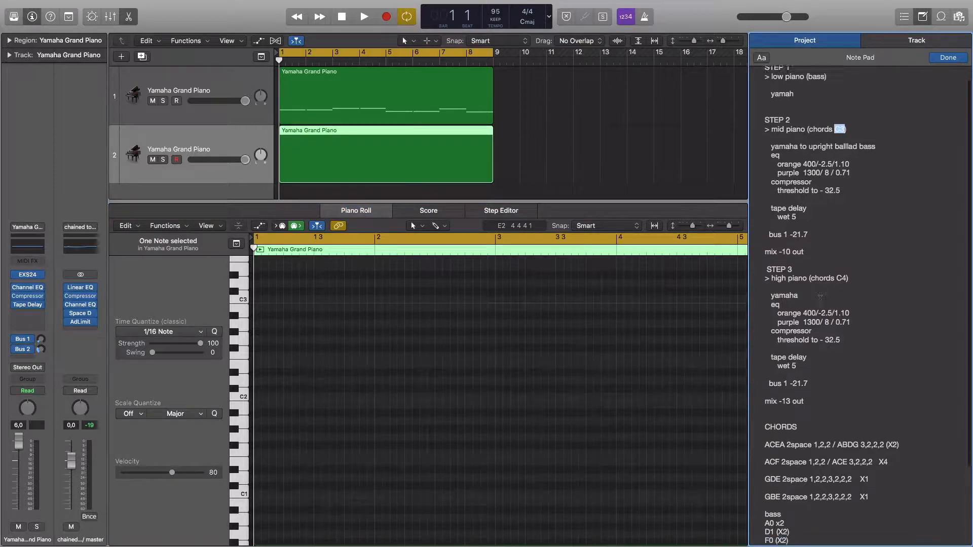
# Following the first chord line in the notes, place a one-sixteenth A2 note on the third sixteenth of bar 1.
pyautogui.moveTo(908, 422); pyautogui.dragTo(825, 421)
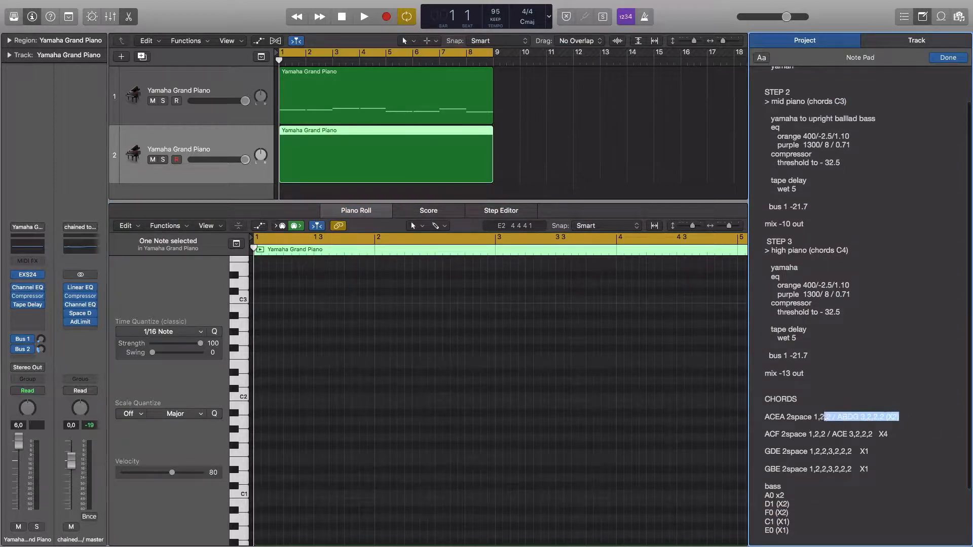
pyautogui.tripleClick(841, 423)
pyautogui.click(905, 416)
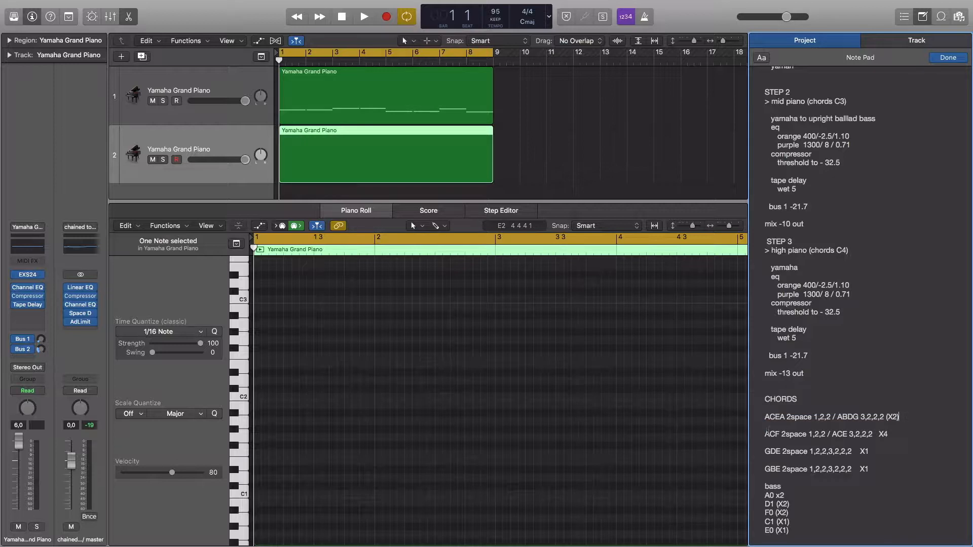
pyautogui.scroll(-2, 281, 459)
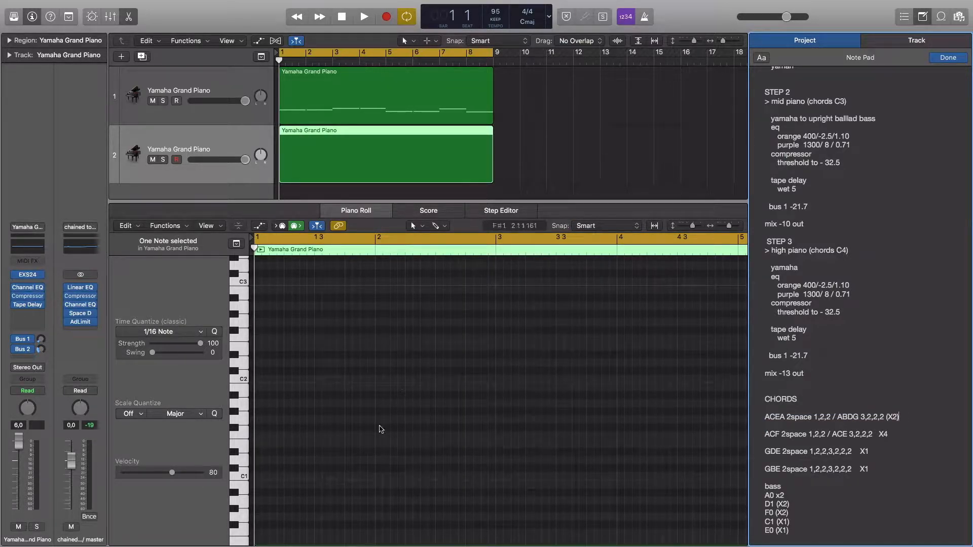
pyautogui.scroll(5, 262, 458)
pyautogui.scroll(3, 263, 360)
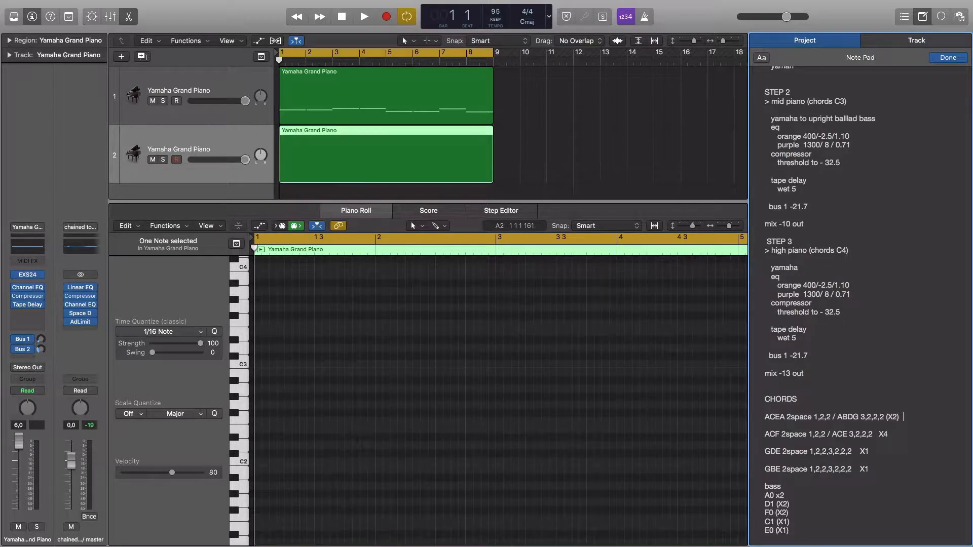
pyautogui.keyDown('super'); pyautogui.click(258, 388); pyautogui.keyUp('super')
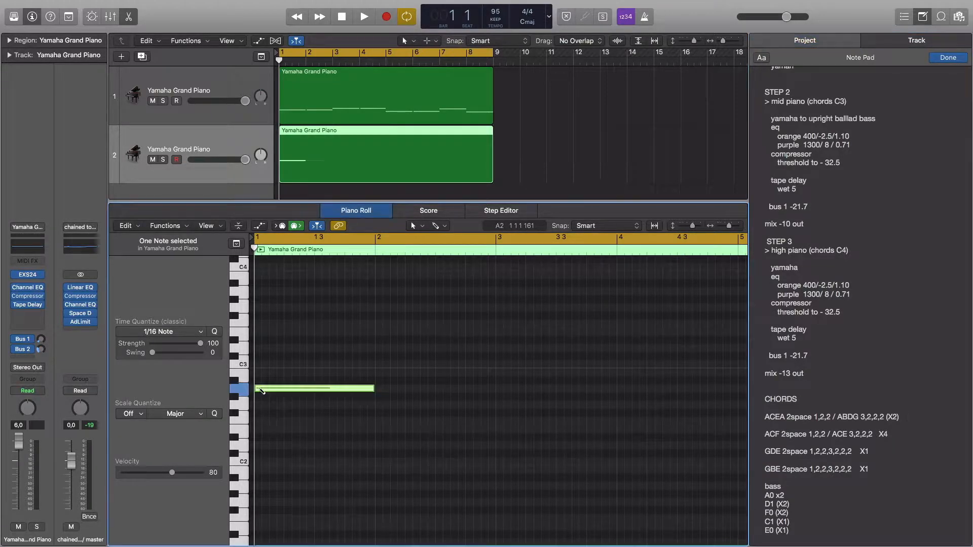
pyautogui.moveTo(374, 388); pyautogui.dragTo(258, 390)
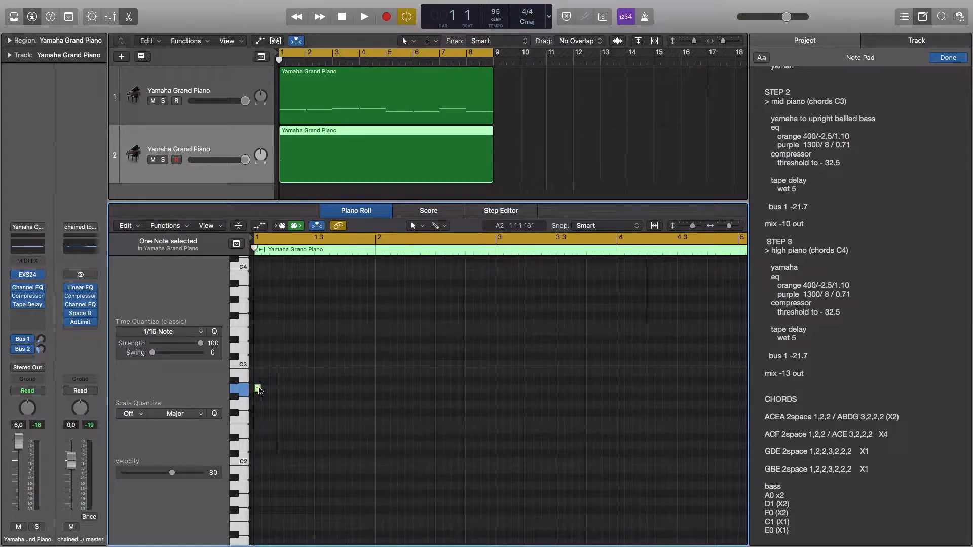
pyautogui.moveTo(263, 391); pyautogui.dragTo(278, 390)
# Stack one-sixteenth C3, E3 and A3 notes above the A2 note to build the ACEA chord.
pyautogui.click(275, 364)
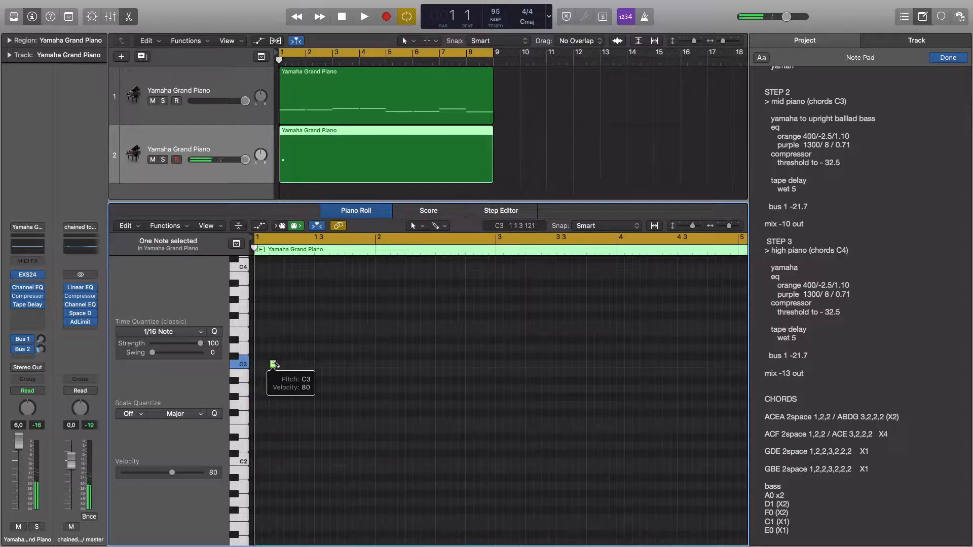
pyautogui.click(273, 389)
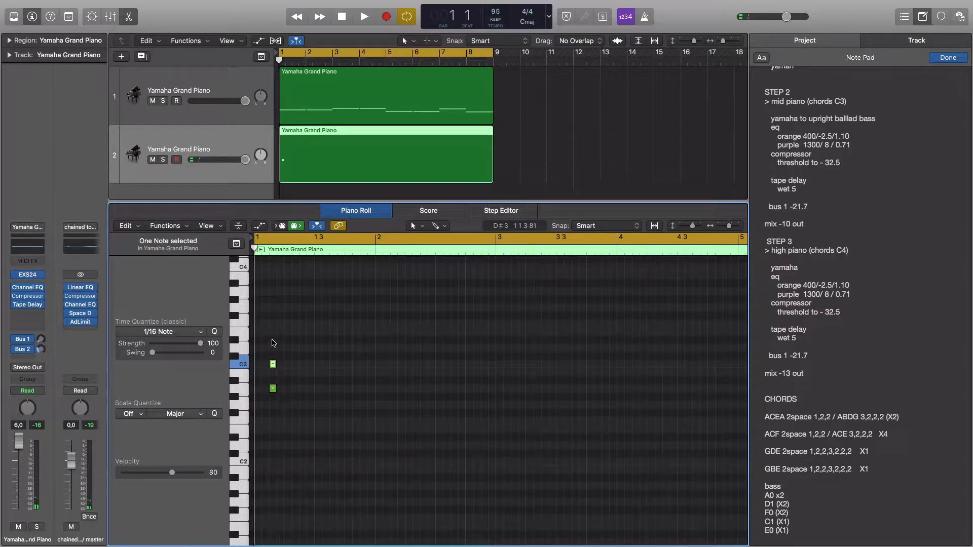
pyautogui.moveTo(273, 364); pyautogui.dragTo(273, 332)
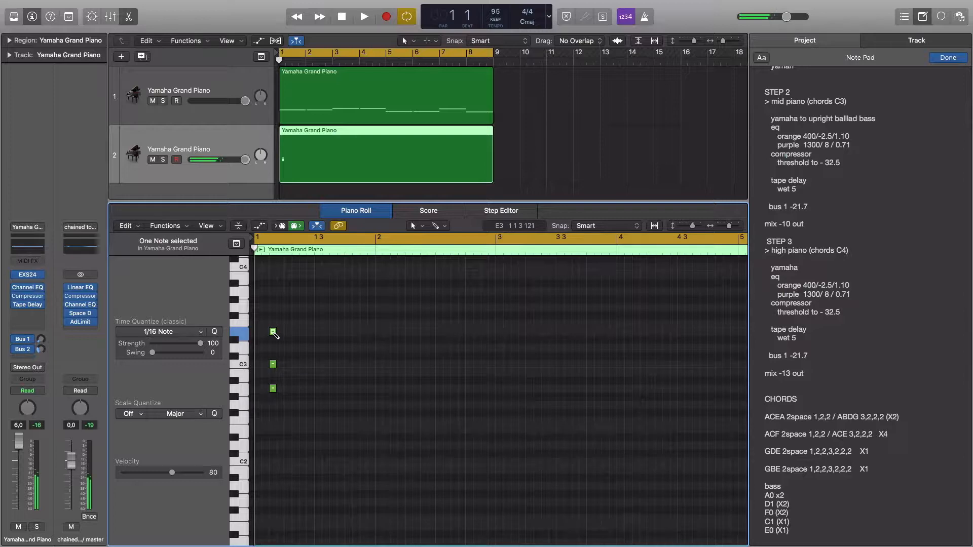
pyautogui.click(272, 364)
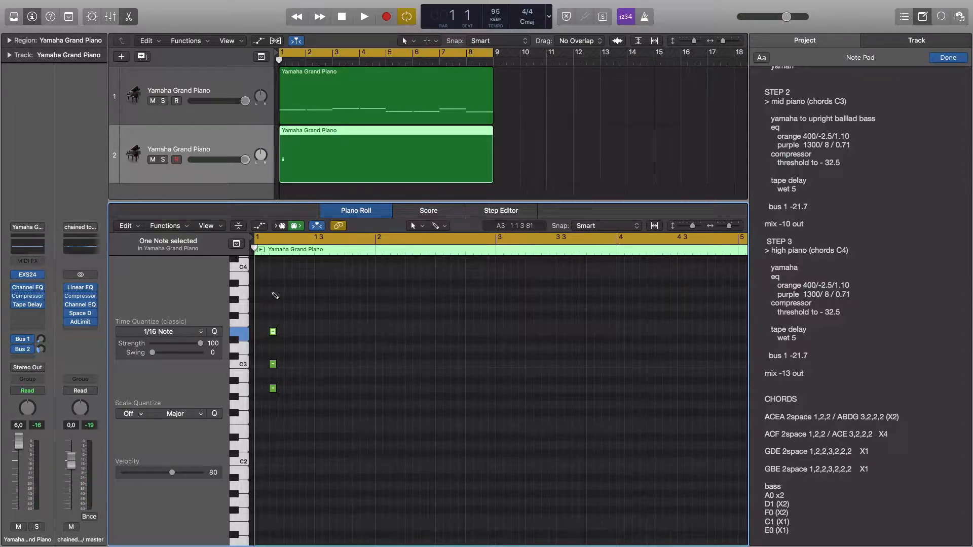
pyautogui.click(273, 292)
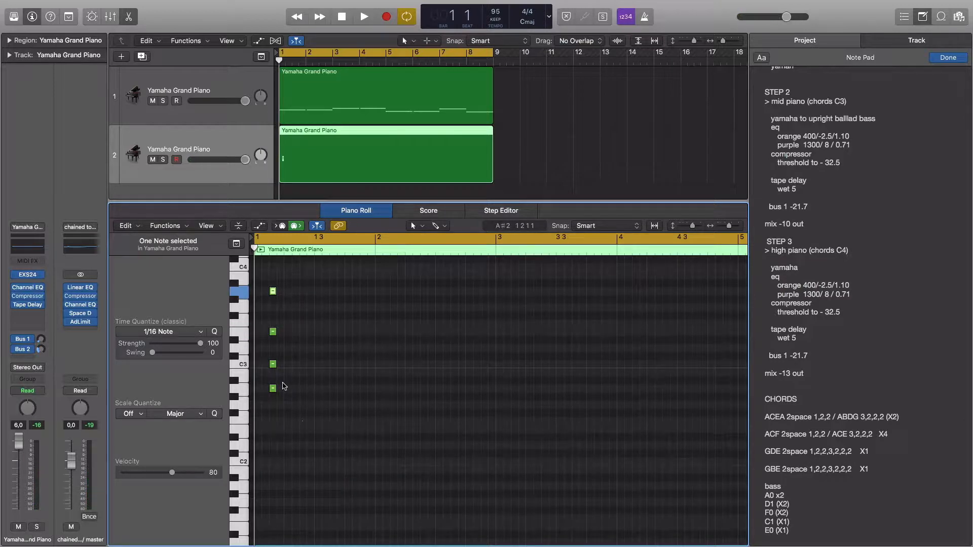
# Duplicate the four-note ACEA chord directly after itself and lengthen the copy to two sixteenths.
pyautogui.moveTo(281, 408); pyautogui.dragTo(269, 280)
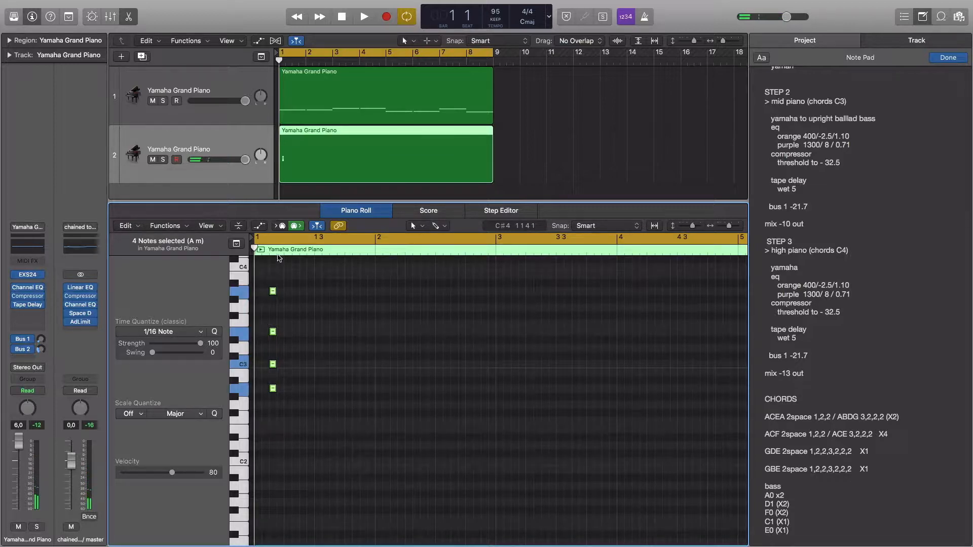
pyautogui.press('space')
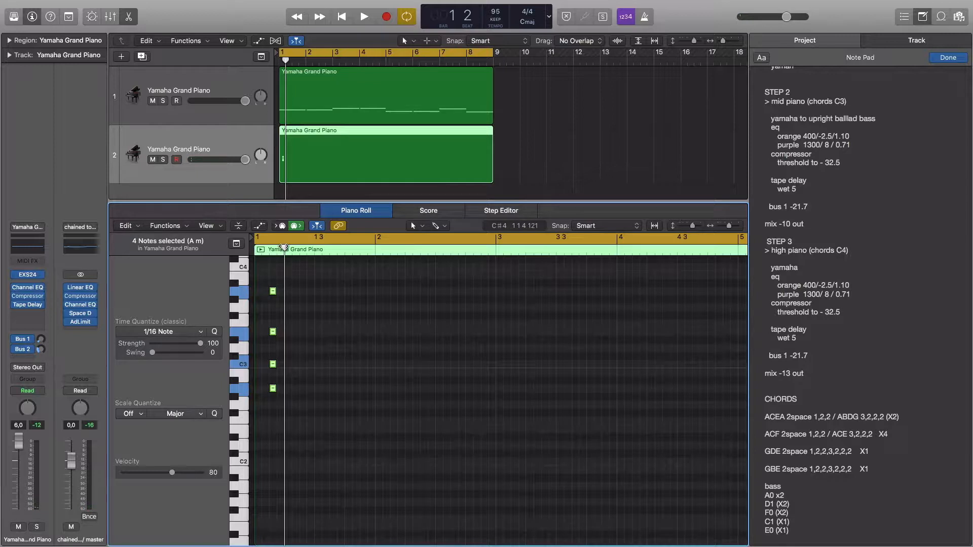
pyautogui.moveTo(284, 248); pyautogui.dragTo(277, 248)
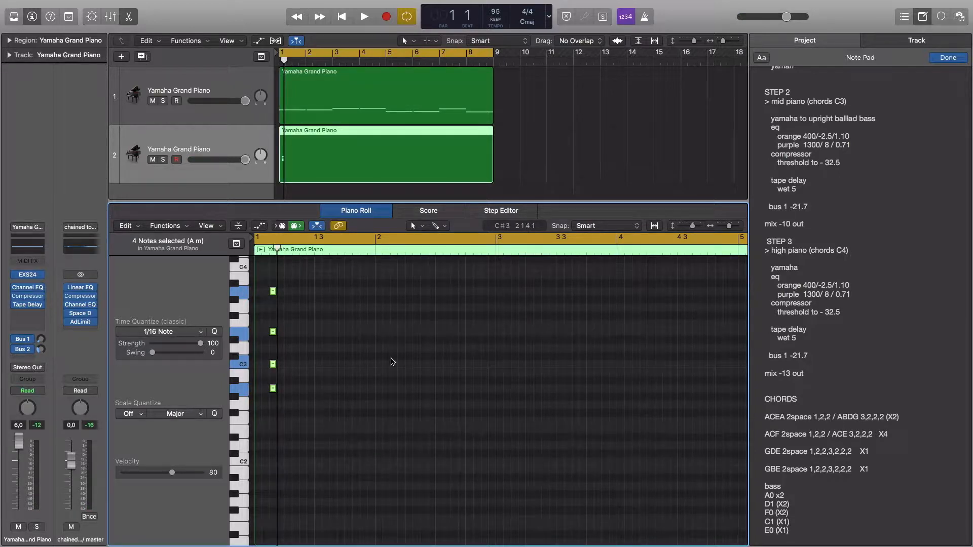
pyautogui.press('super+r')
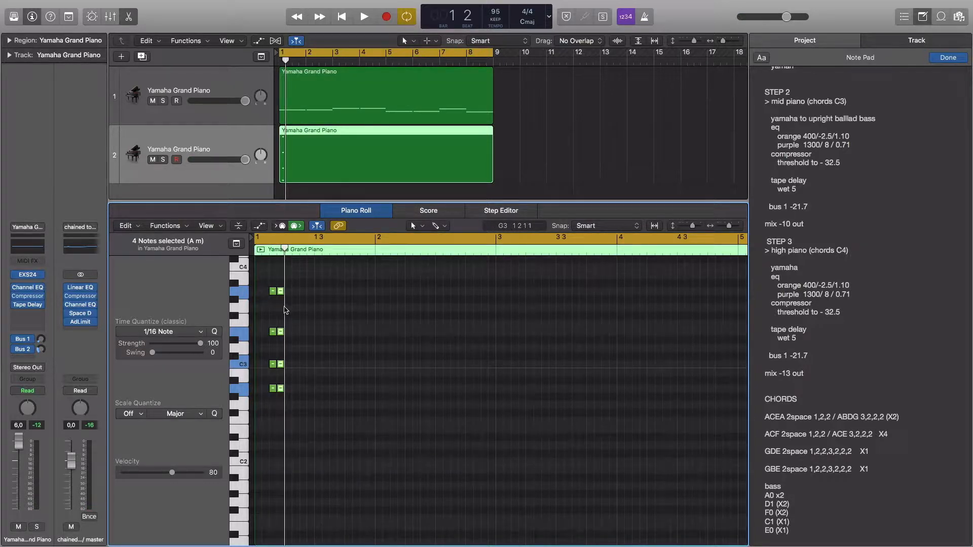
pyautogui.moveTo(282, 293); pyautogui.dragTo(291, 294)
# Paste a third ACEA chord directly after the second, lengthen it to two sixteenths, and audition the pattern.
pyautogui.moveTo(285, 249); pyautogui.dragTo(277, 249)
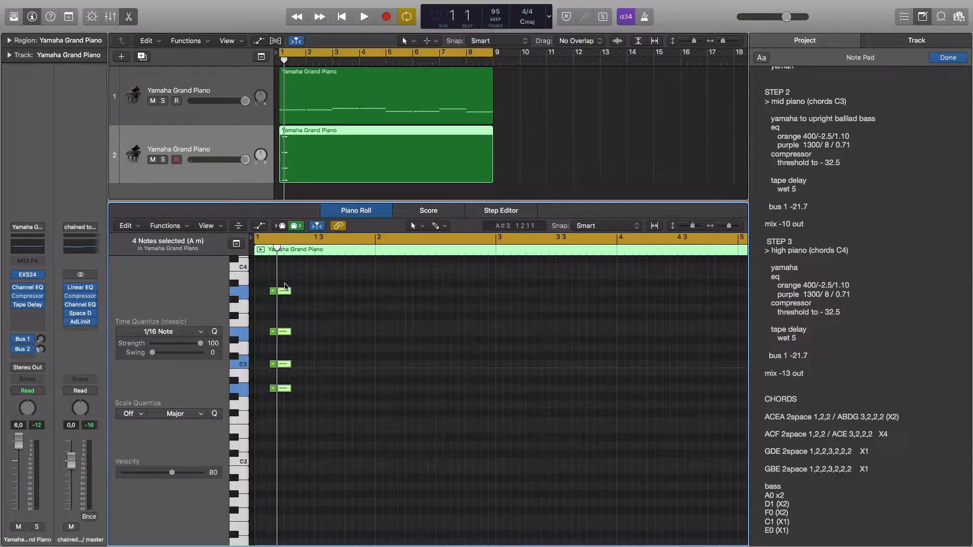
pyautogui.moveTo(273, 248); pyautogui.dragTo(292, 249)
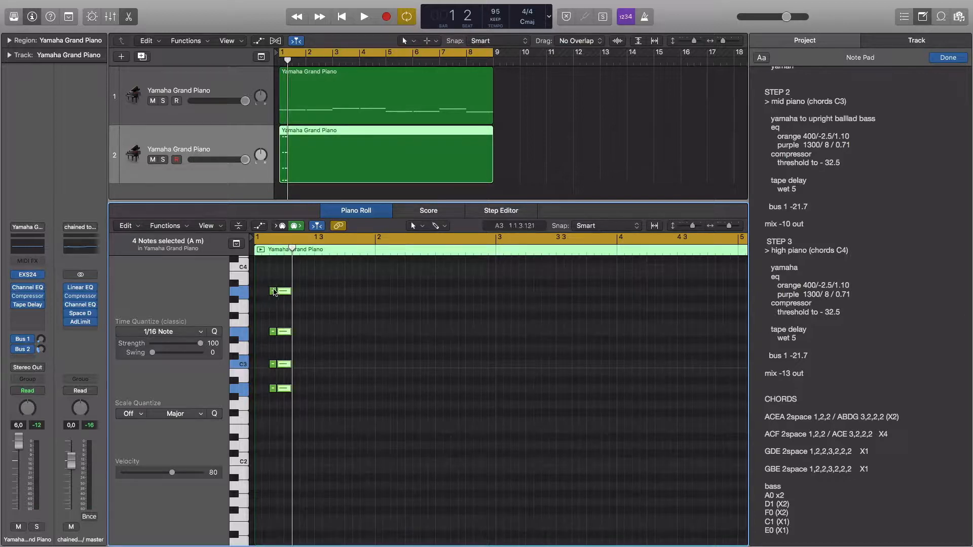
pyautogui.press('super+v')
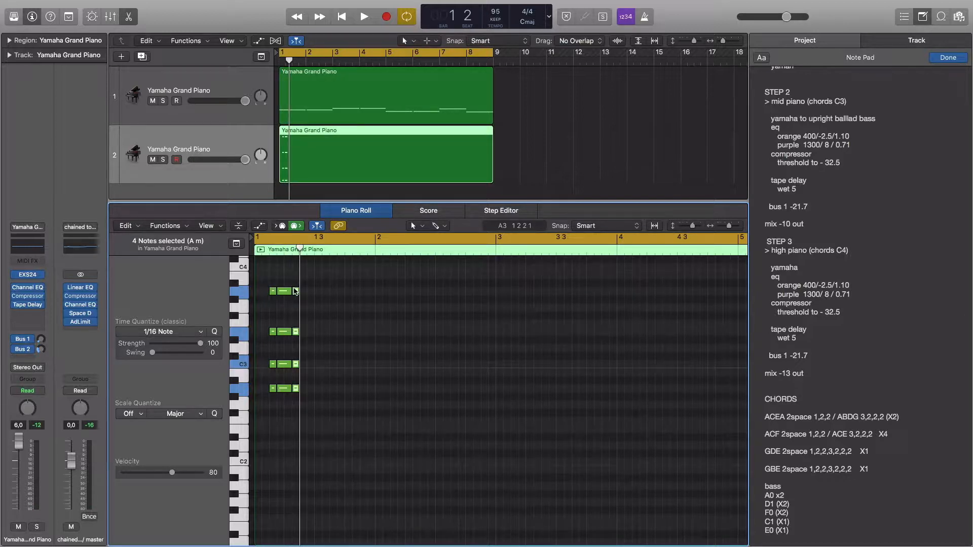
pyautogui.moveTo(296, 291); pyautogui.dragTo(306, 291)
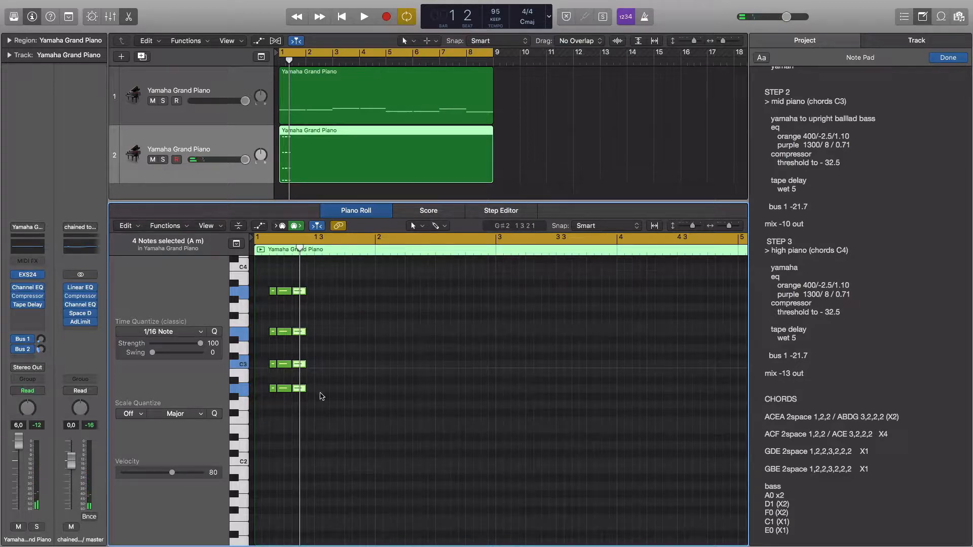
pyautogui.press('space')
pyautogui.press('space')
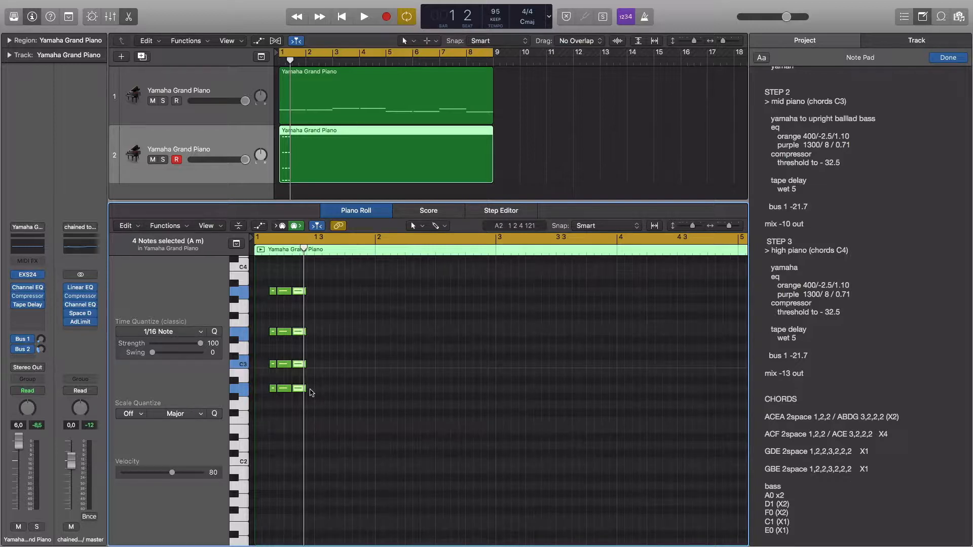
# Copy the third ACEA chord and paste it directly after itself as the fourth chord of bar 1.
pyautogui.moveTo(310, 389); pyautogui.dragTo(297, 285)
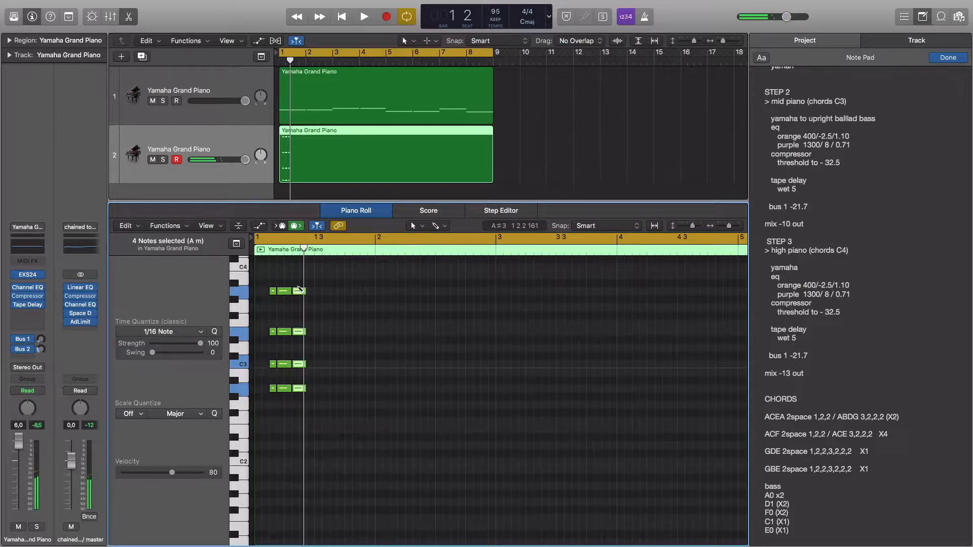
pyautogui.moveTo(303, 248); pyautogui.dragTo(306, 250)
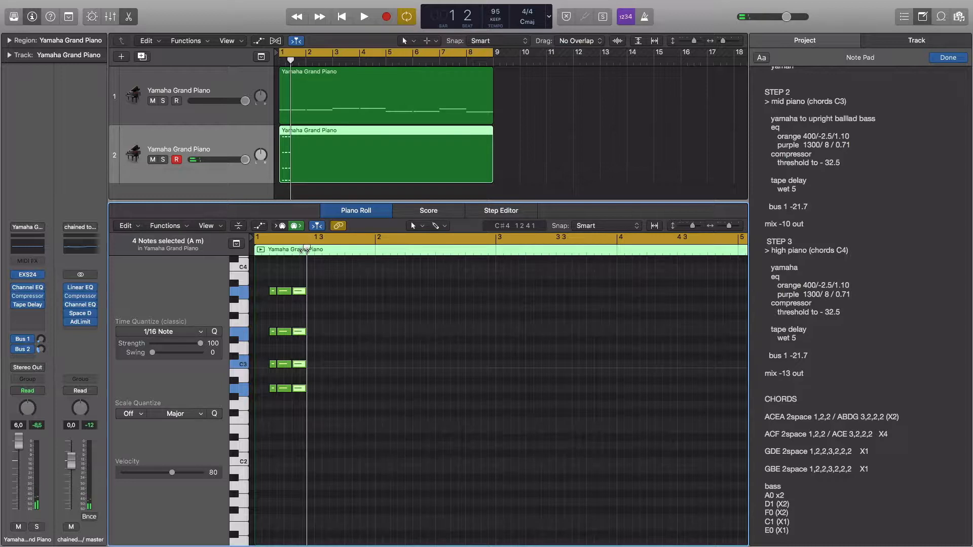
pyautogui.press('super+v')
pyautogui.click(357, 397)
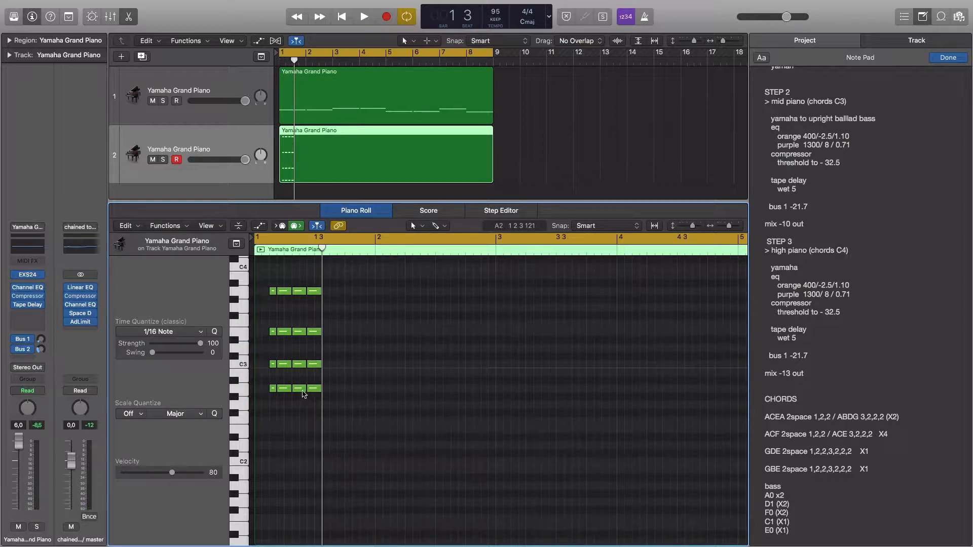
# Lower the fourth chord's C3, E3 and A3 to B2, D3 and G3, and lengthen the whole chord to three sixteenths.
pyautogui.click(313, 389)
pyautogui.click(314, 365)
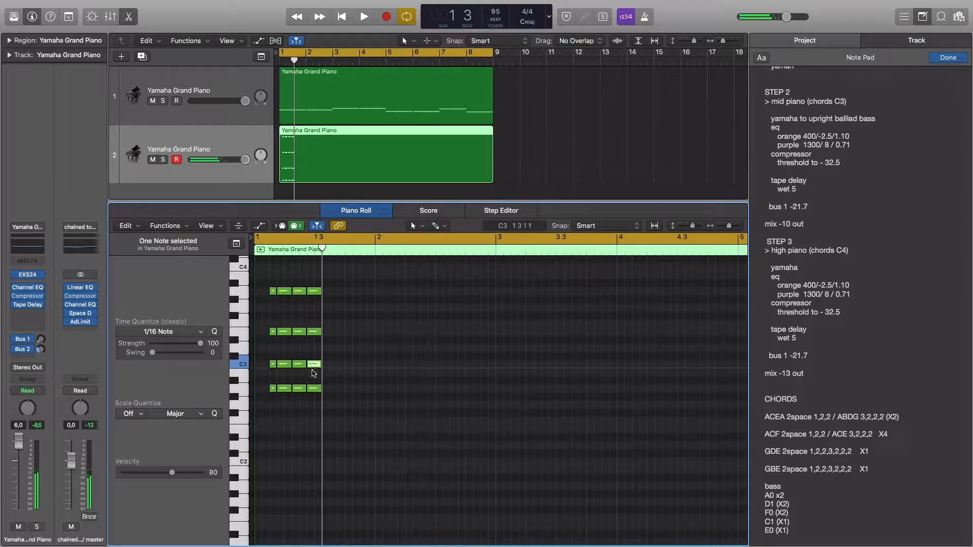
pyautogui.moveTo(313, 366); pyautogui.dragTo(314, 373)
pyautogui.moveTo(315, 333); pyautogui.dragTo(315, 348)
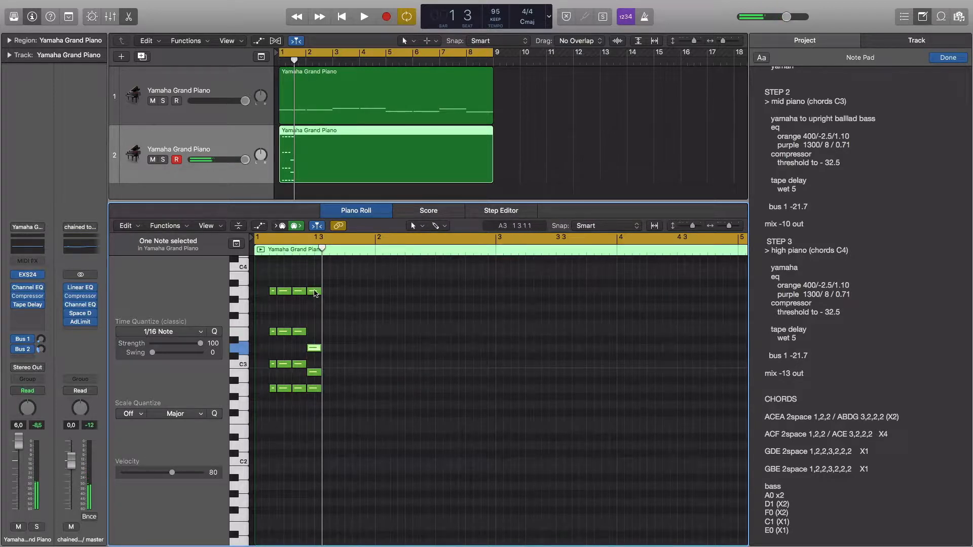
pyautogui.moveTo(314, 291); pyautogui.dragTo(315, 308)
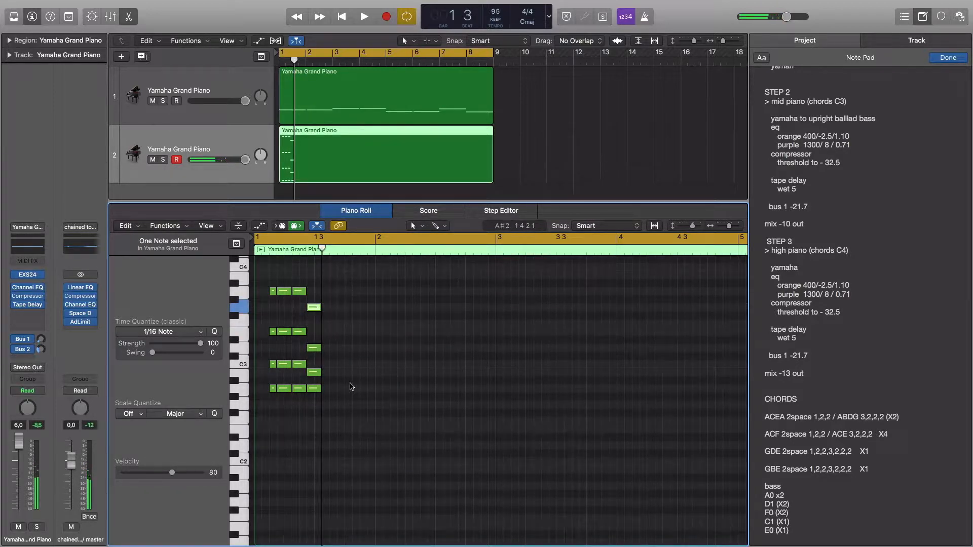
pyautogui.moveTo(336, 403)
pyautogui.mouseDown()
pyautogui.moveTo(309, 306)
pyautogui.moveTo(328, 308)
pyautogui.mouseUp()
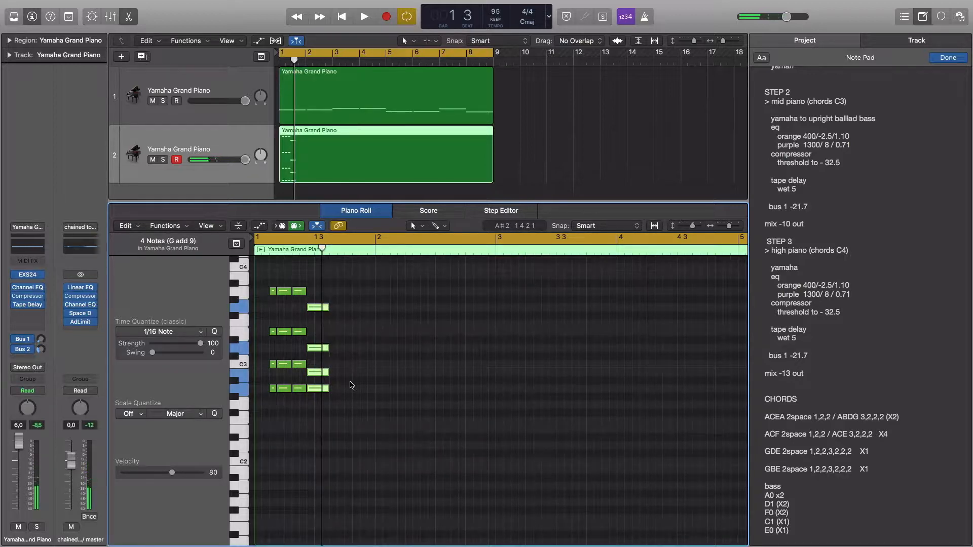
# Paste a copy of the ABDG chord directly after itself and shorten the copy to two sixteenths.
pyautogui.moveTo(348, 399); pyautogui.dragTo(324, 312)
pyautogui.moveTo(321, 248); pyautogui.dragTo(329, 248)
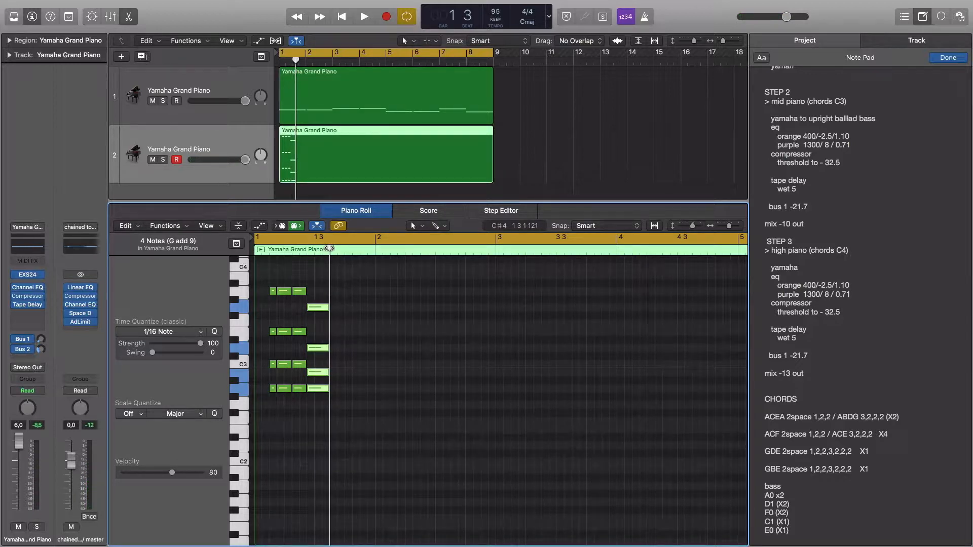
pyautogui.press('super+v')
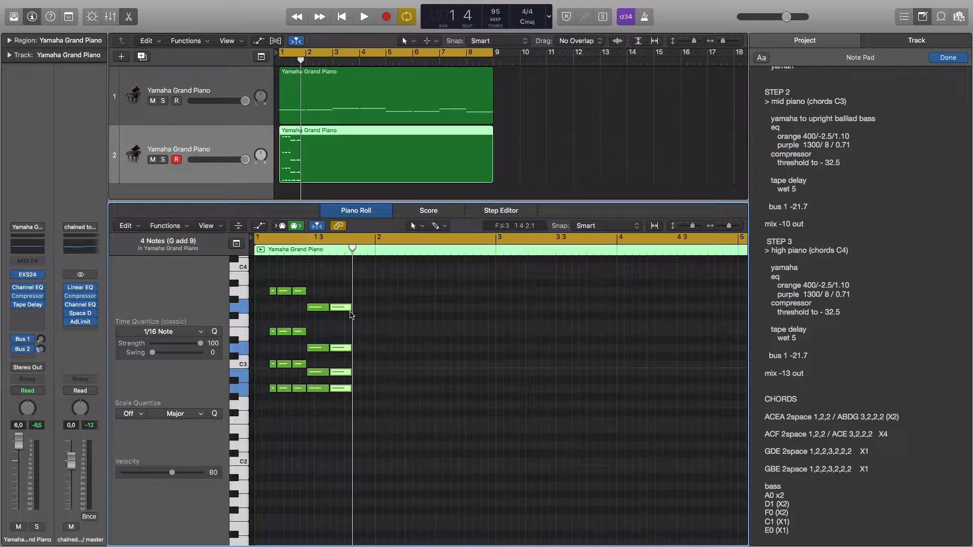
pyautogui.moveTo(351, 314); pyautogui.dragTo(344, 315)
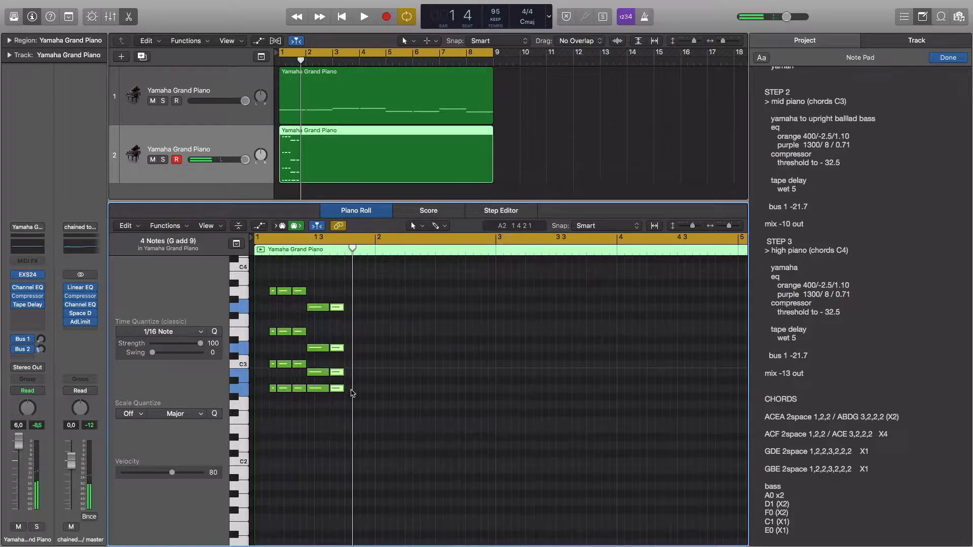
# Paste two more copies of the two-sixteenth ABDG chord to fill bar 1, and play the bar back.
pyautogui.moveTo(345, 397); pyautogui.dragTo(340, 309)
pyautogui.click(346, 249)
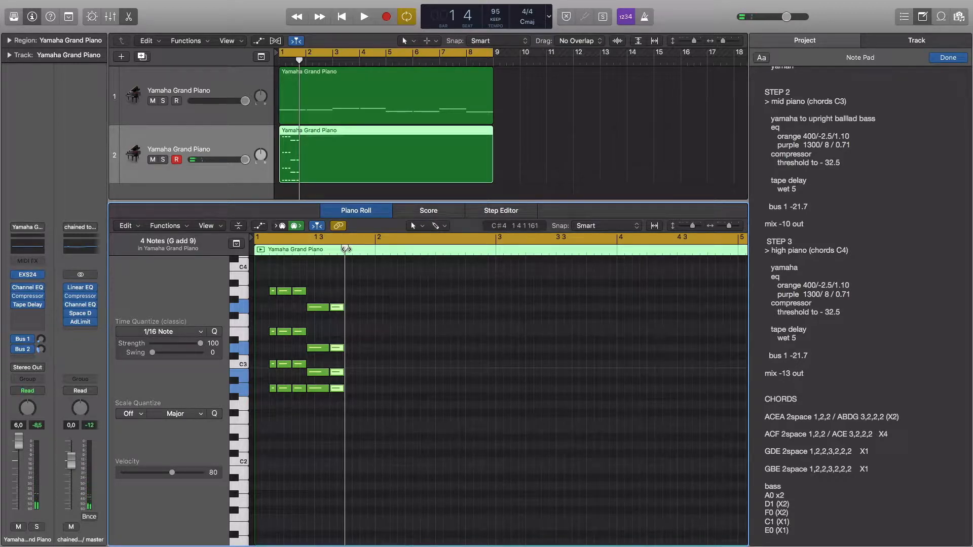
pyautogui.press('super+v')
pyautogui.press('super+v')
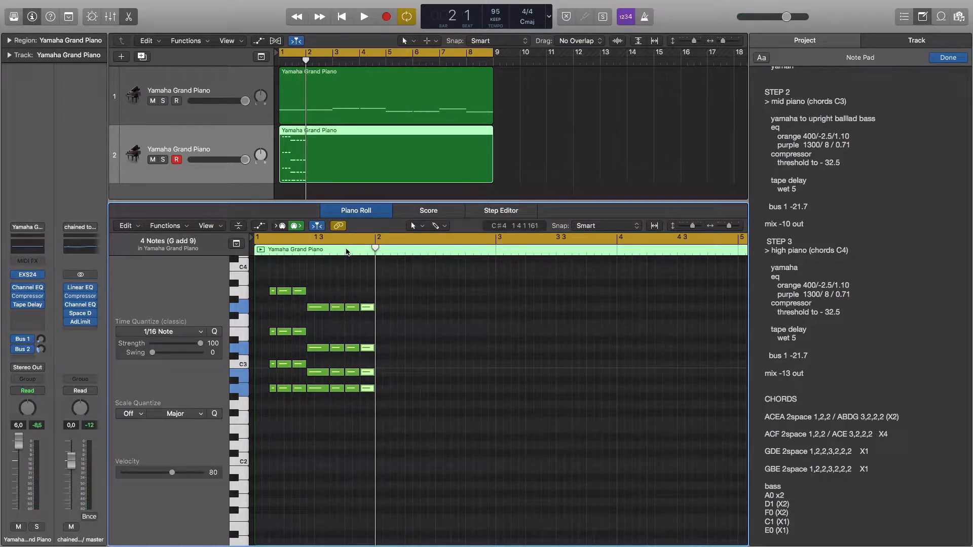
pyautogui.press('space')
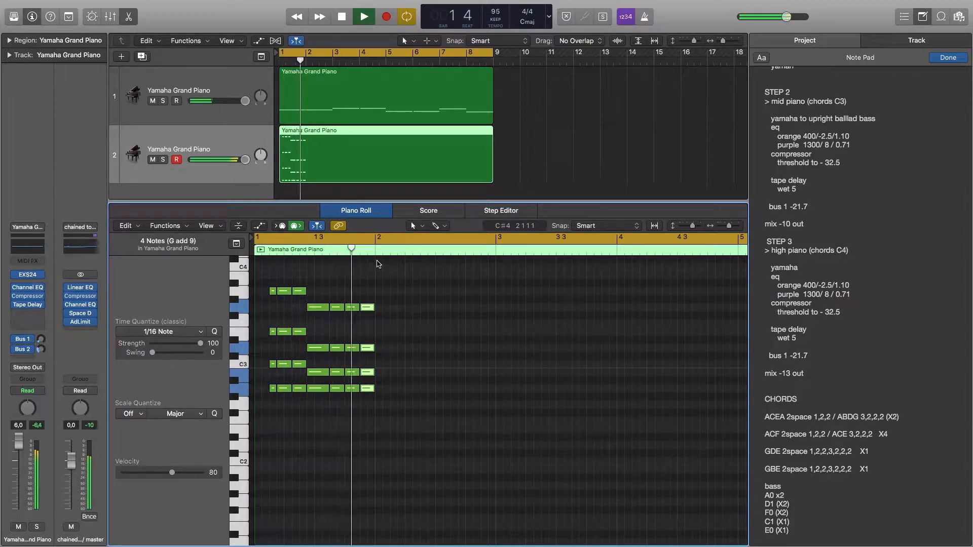
pyautogui.press('space')
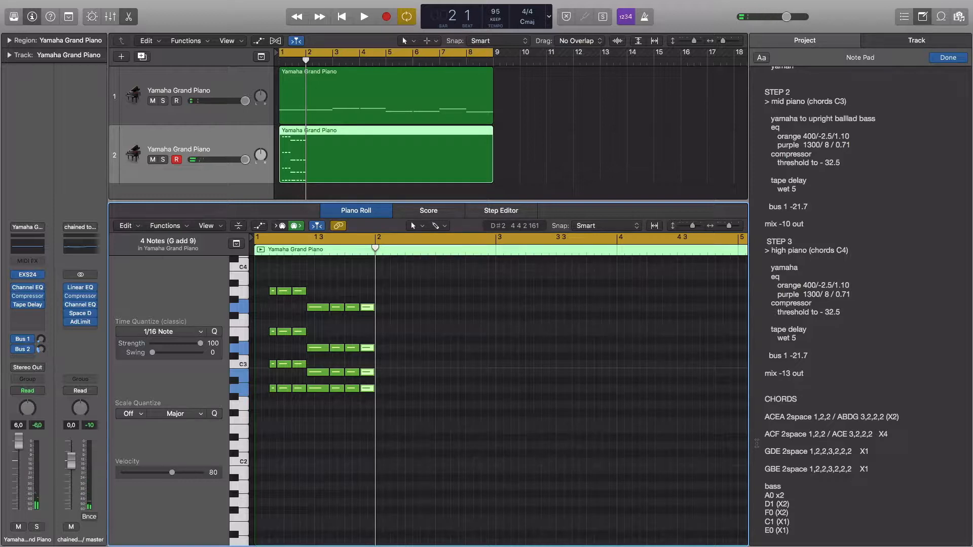
# Copy all of bar 1's chords, paste them two sixteenths into bar 2, and play the copy back.
pyautogui.moveTo(397, 394); pyautogui.dragTo(368, 310)
pyautogui.moveTo(416, 387); pyautogui.dragTo(262, 286)
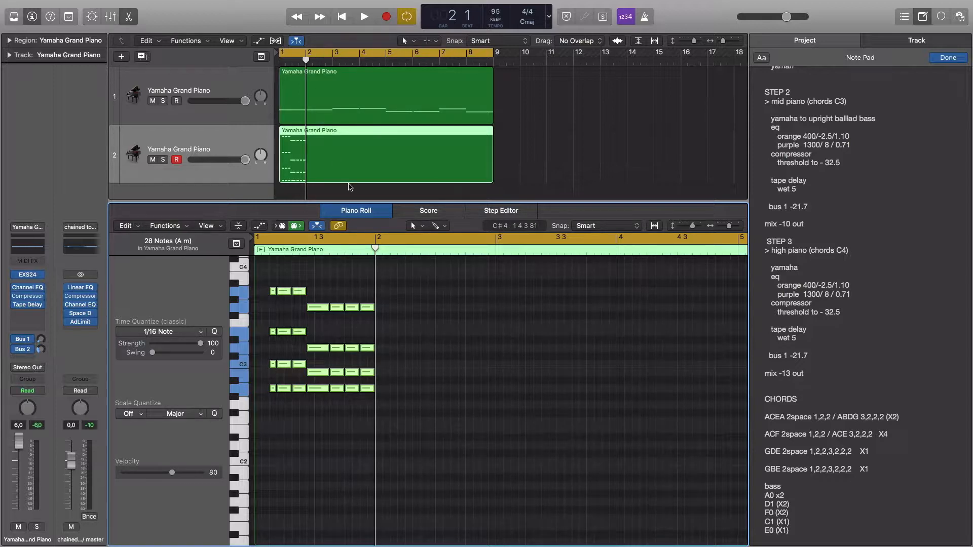
pyautogui.moveTo(375, 248); pyautogui.dragTo(389, 250)
pyautogui.press('super+v')
pyautogui.press('space')
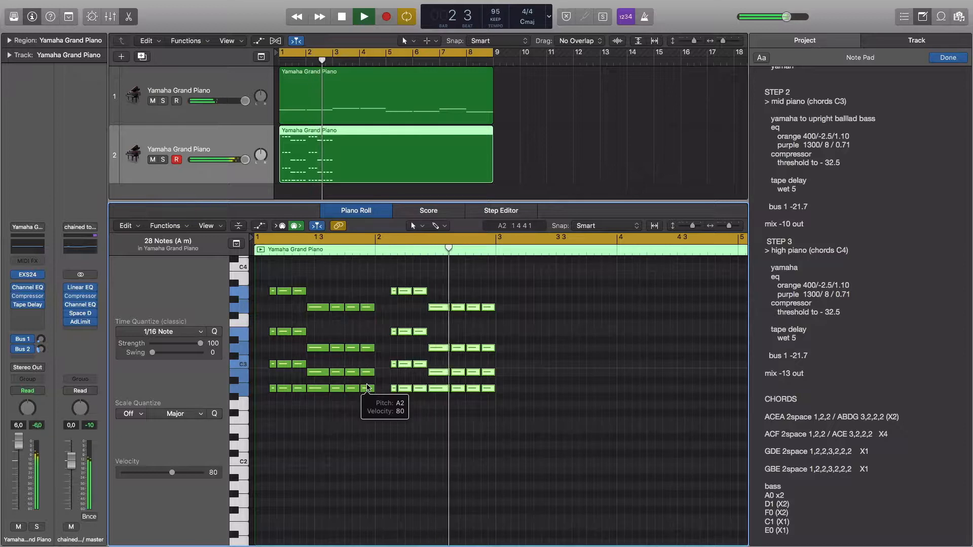
pyautogui.press('space')
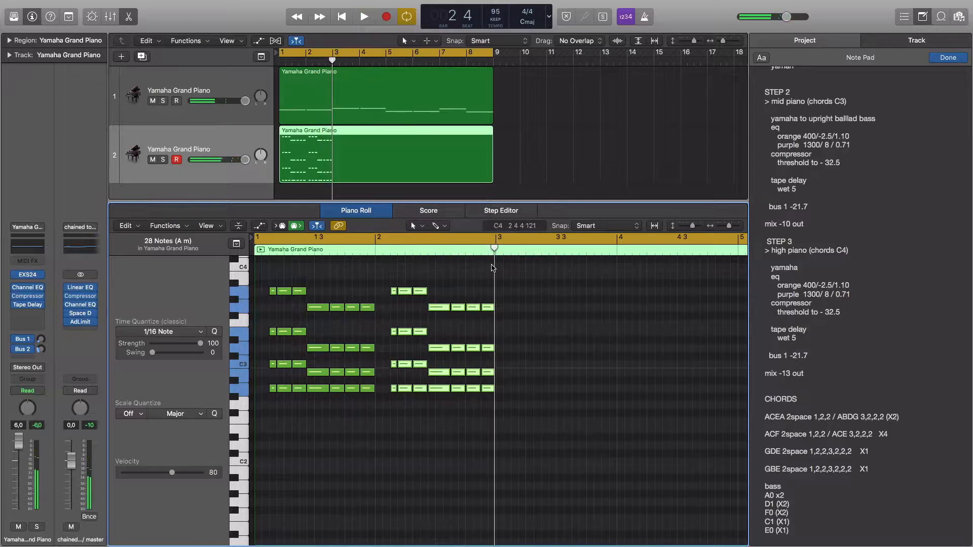
# Paste another copy of the bar 1 pattern into bar 3, starting two sixteenths after the bar line.
pyautogui.moveTo(493, 254); pyautogui.dragTo(496, 251)
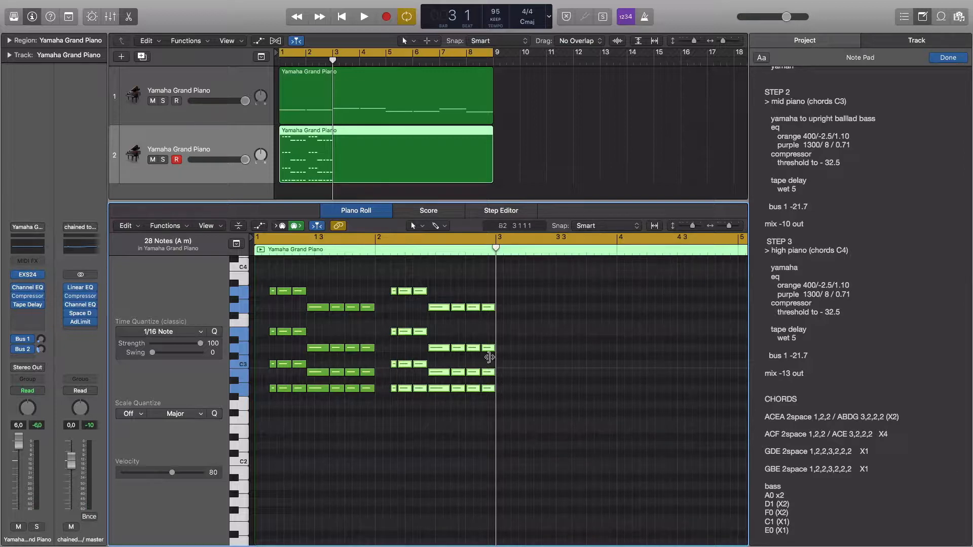
pyautogui.moveTo(497, 250); pyautogui.dragTo(511, 250)
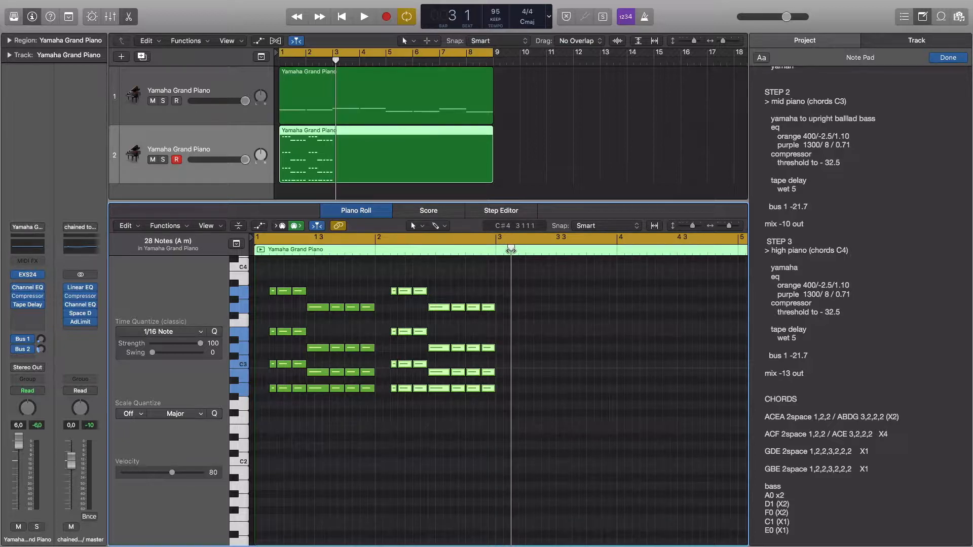
pyautogui.press('super+v')
pyautogui.click(521, 402)
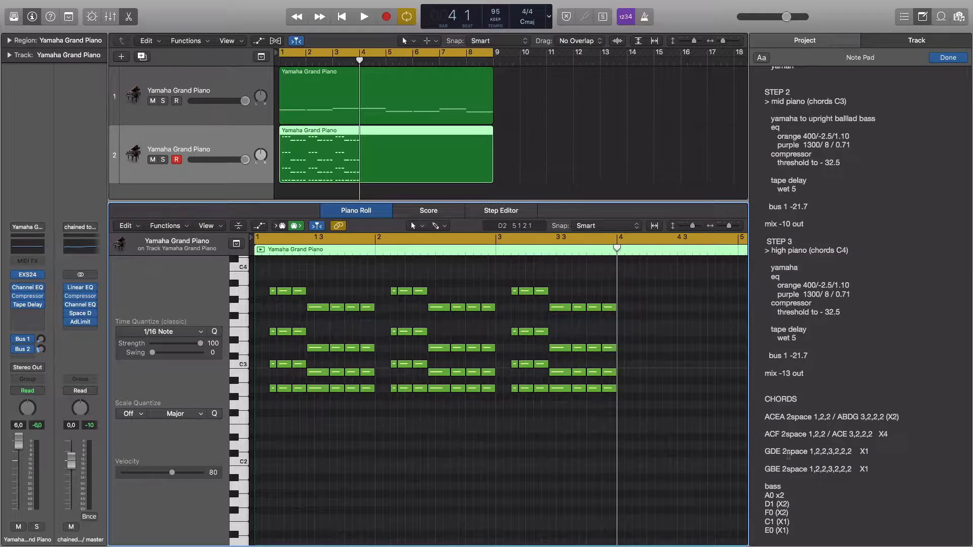
# In bar 3, turn the first chord into ACF by raising E3 to F3 and removing A3, and delete the second and third chords.
pyautogui.click(513, 390)
pyautogui.click(515, 364)
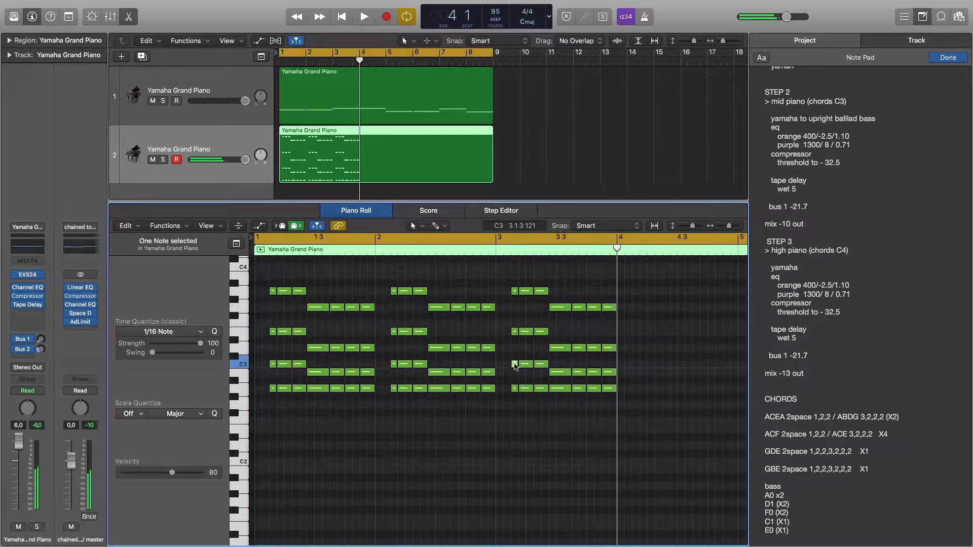
pyautogui.click(515, 331)
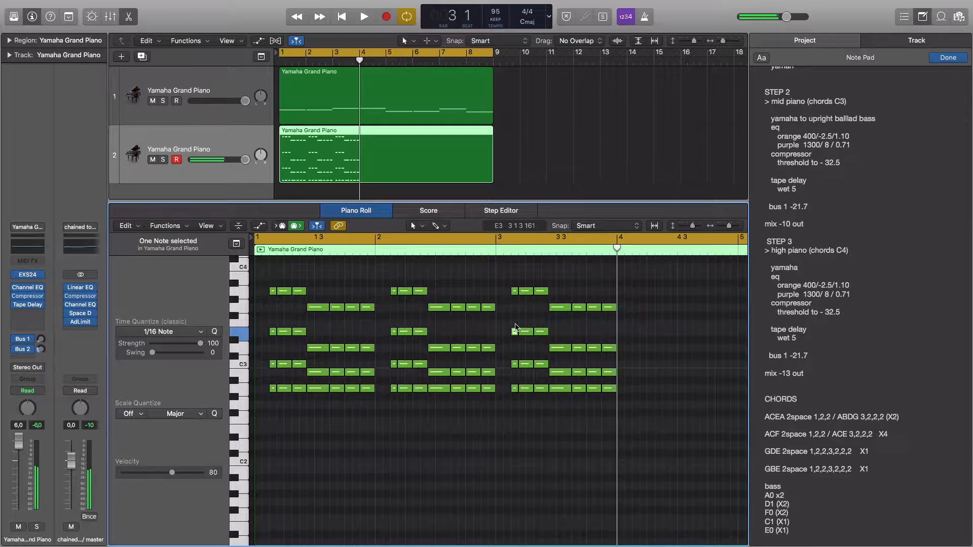
pyautogui.moveTo(515, 332); pyautogui.dragTo(515, 323)
pyautogui.moveTo(513, 271); pyautogui.dragTo(559, 294)
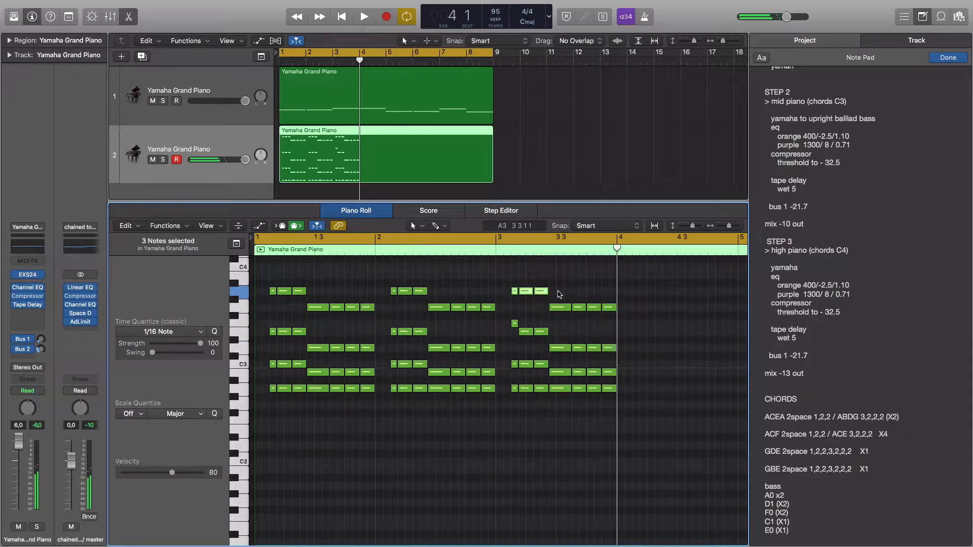
pyautogui.press('Delete')
pyautogui.moveTo(541, 404); pyautogui.dragTo(527, 334)
pyautogui.press('Delete')
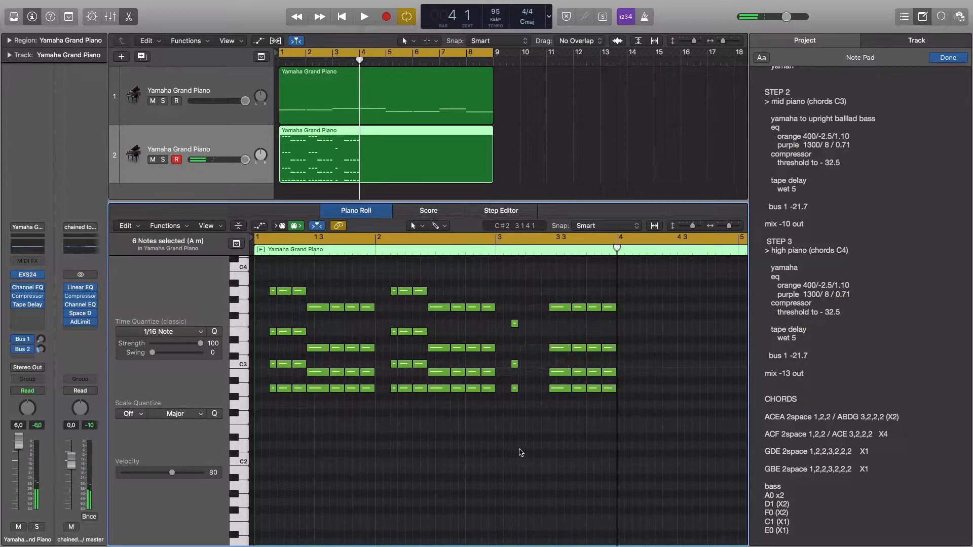
# Paste a copy of the one-sixteenth ACF chord directly after itself and lengthen the copy to two sixteenths.
pyautogui.moveTo(523, 418); pyautogui.dragTo(517, 316)
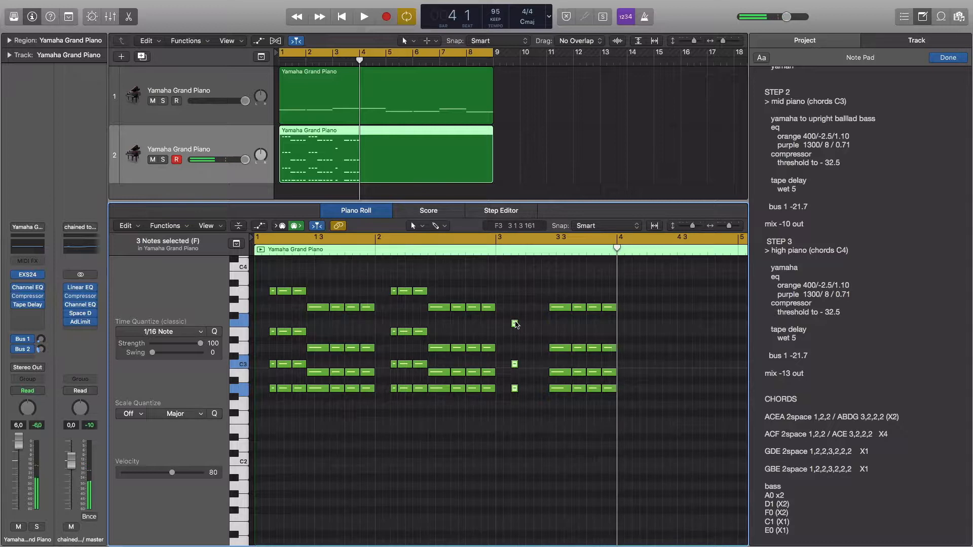
pyautogui.click(516, 249)
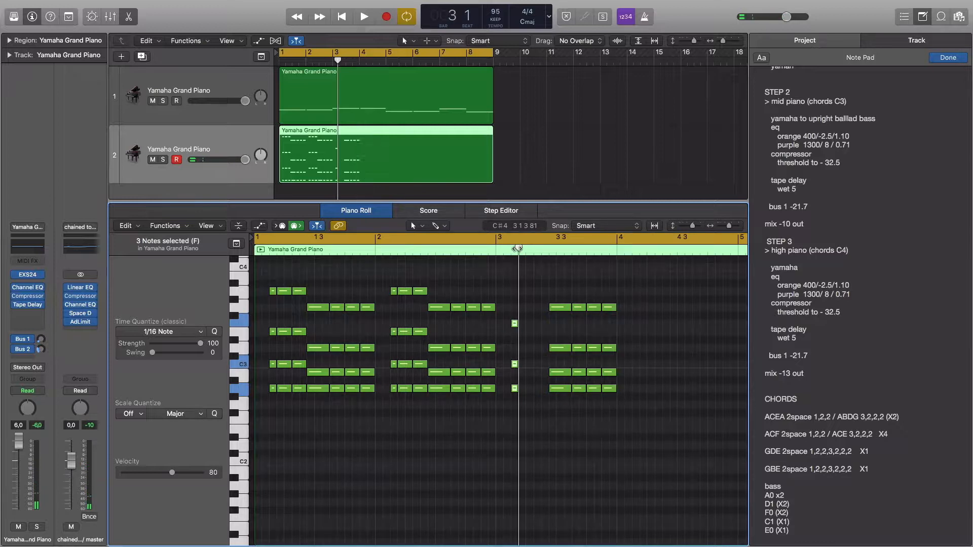
pyautogui.press('super+v')
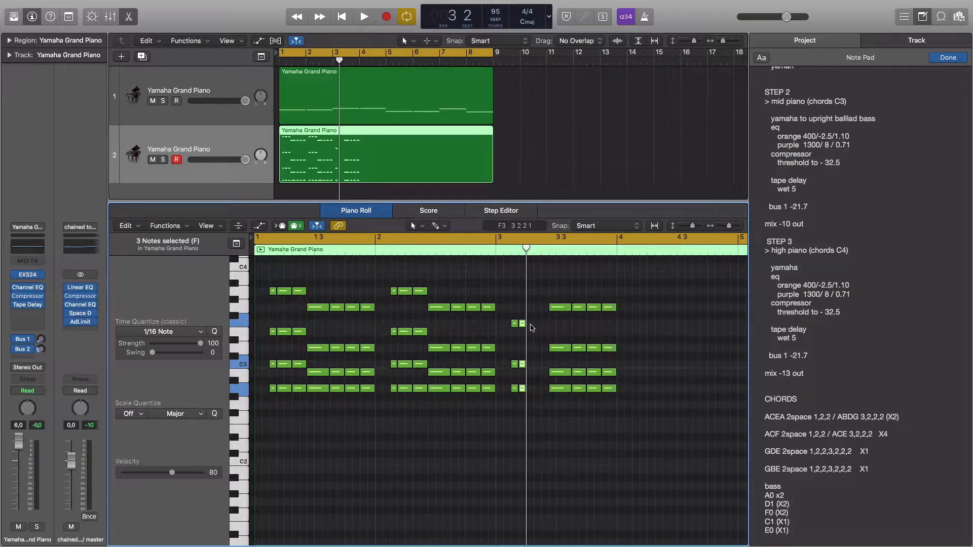
pyautogui.moveTo(528, 325); pyautogui.dragTo(534, 324)
# Copy the two-sixteenth ACF chord and paste it directly after itself as bar 3's third chord.
pyautogui.moveTo(551, 425); pyautogui.dragTo(523, 319)
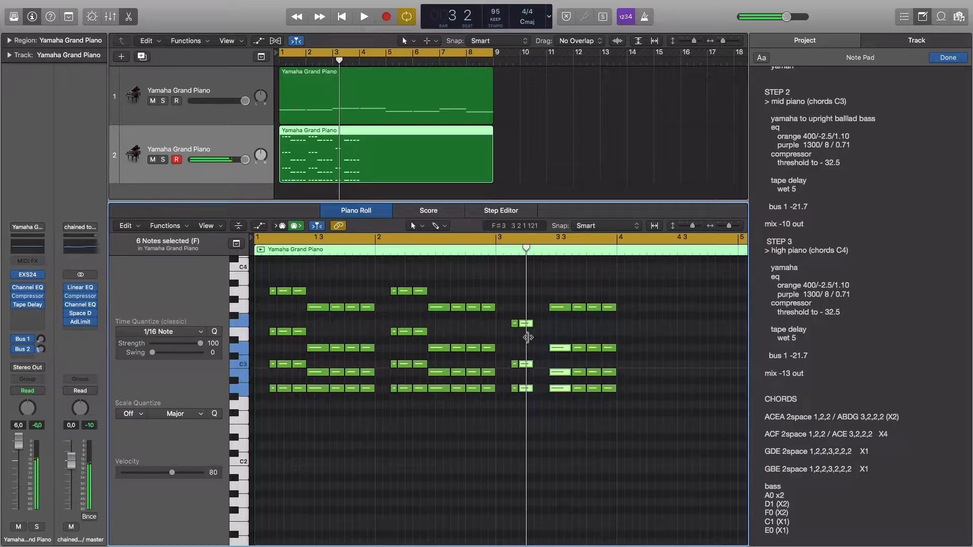
pyautogui.click(532, 397)
pyautogui.moveTo(532, 393); pyautogui.dragTo(524, 327)
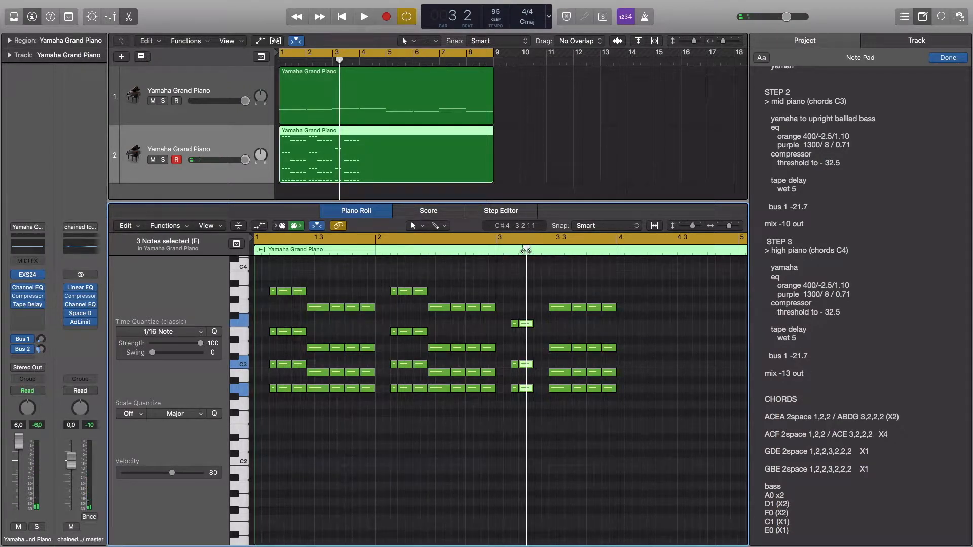
pyautogui.moveTo(527, 249); pyautogui.dragTo(534, 251)
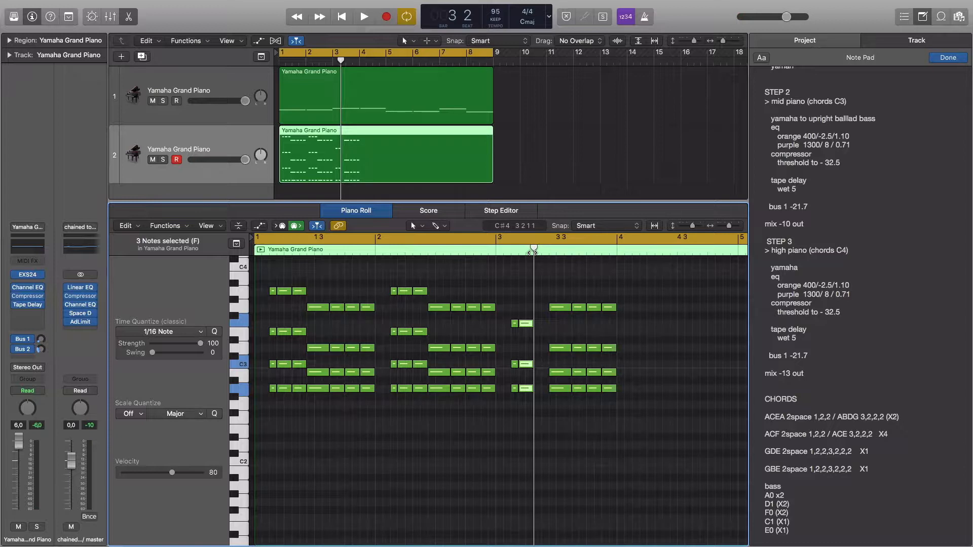
pyautogui.press('super+v')
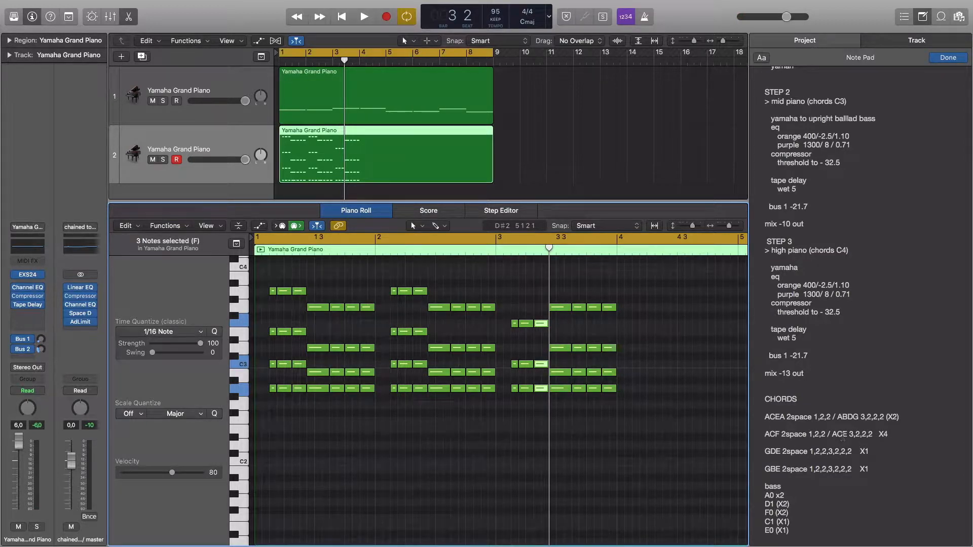
# Change bar 3's three-sixteenth ABDG chord to ACE, removing its G3, and delete the three ABDG chords after it.
pyautogui.click(555, 387)
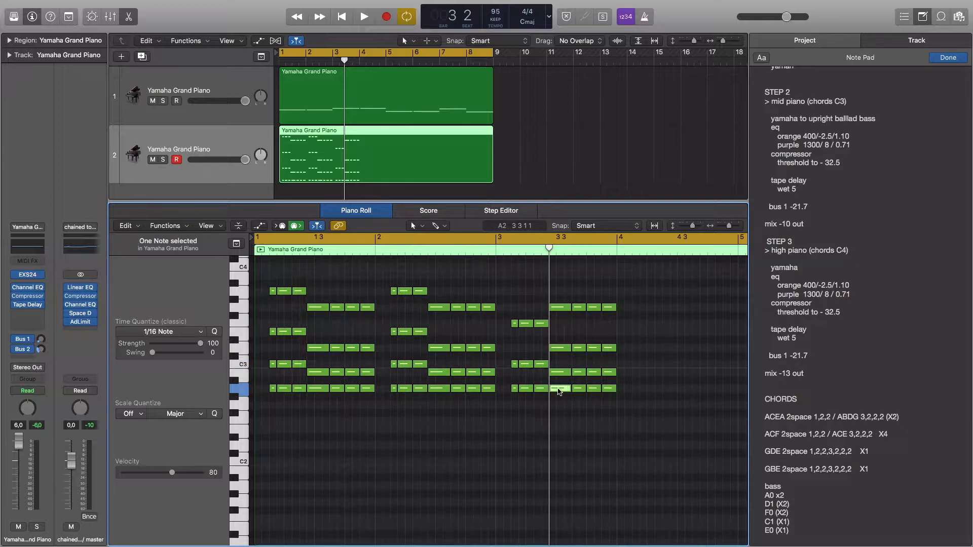
pyautogui.click(559, 372)
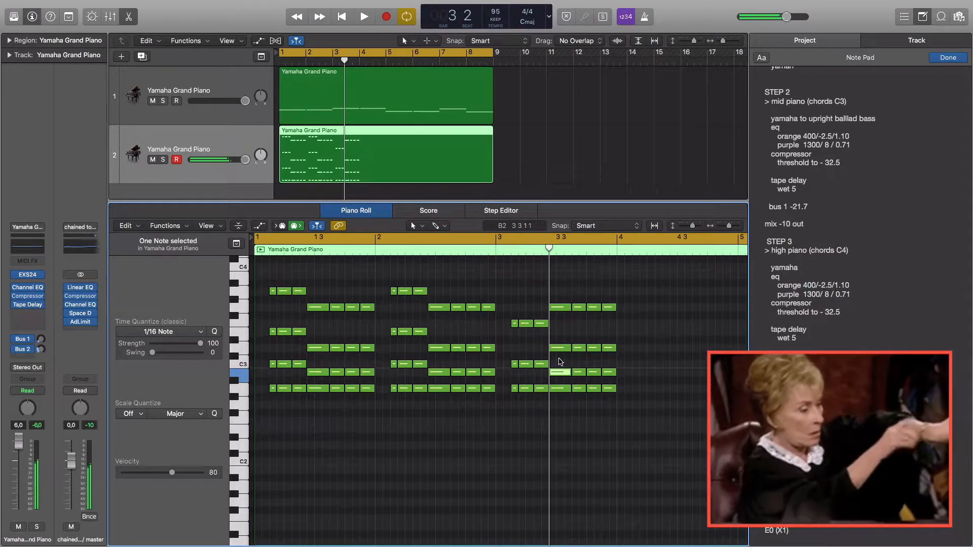
pyautogui.moveTo(559, 372); pyautogui.dragTo(557, 331)
pyautogui.click(557, 348)
pyautogui.moveTo(560, 299); pyautogui.dragTo(616, 311)
pyautogui.press('Delete')
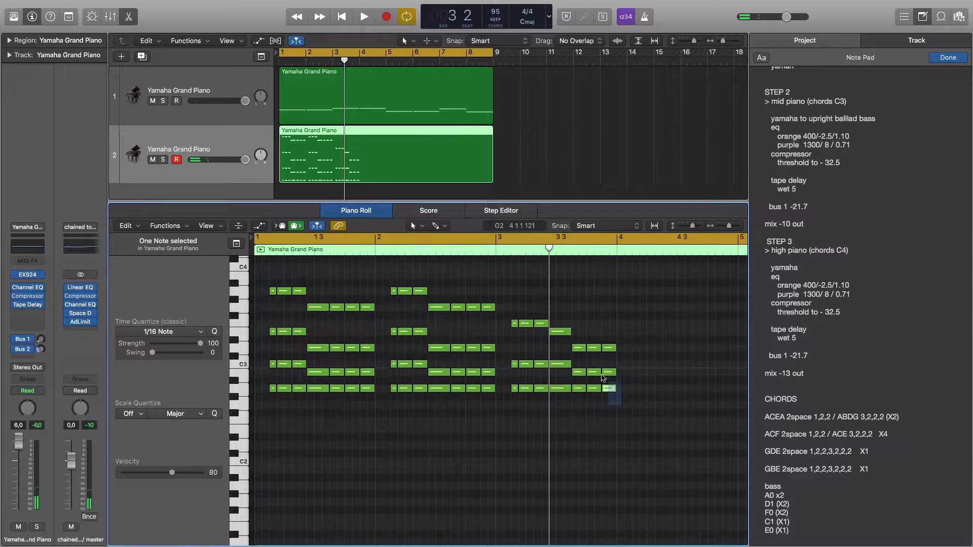
pyautogui.moveTo(621, 403); pyautogui.dragTo(581, 349)
pyautogui.press('Delete')
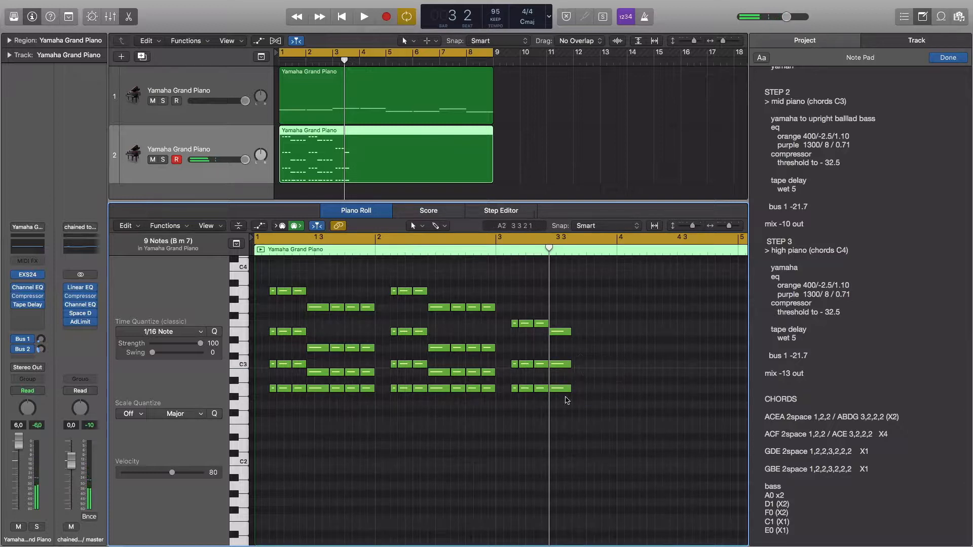
# Paste a copy of the three-sixteenth ACE chord directly after itself and shorten the copy to two sixteenths.
pyautogui.moveTo(575, 412); pyautogui.dragTo(556, 335)
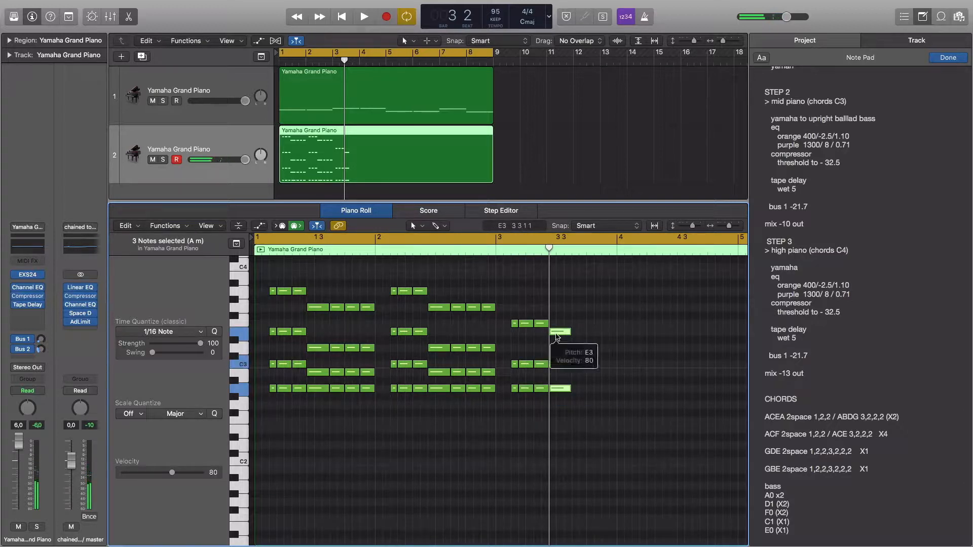
pyautogui.moveTo(550, 248); pyautogui.dragTo(594, 246)
pyautogui.press('super+r')
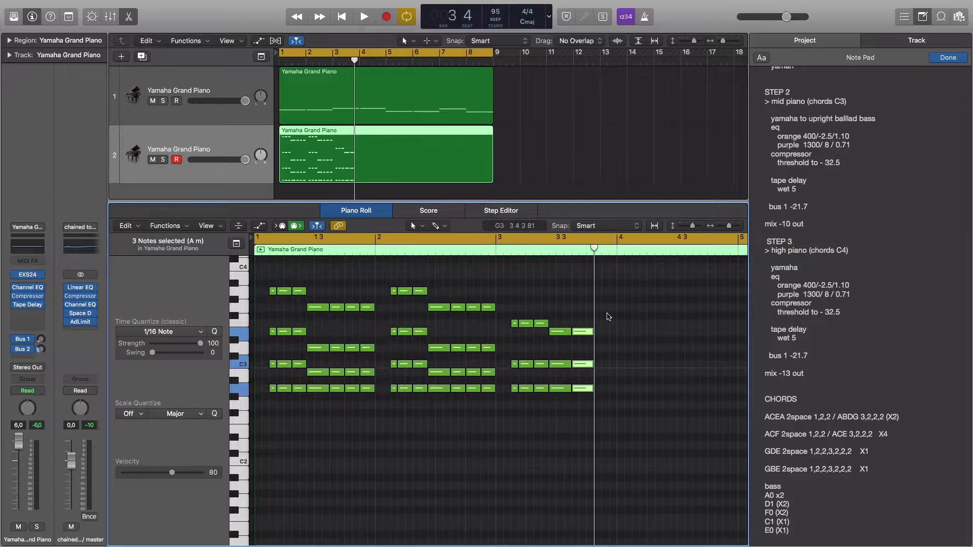
pyautogui.moveTo(594, 332); pyautogui.dragTo(586, 332)
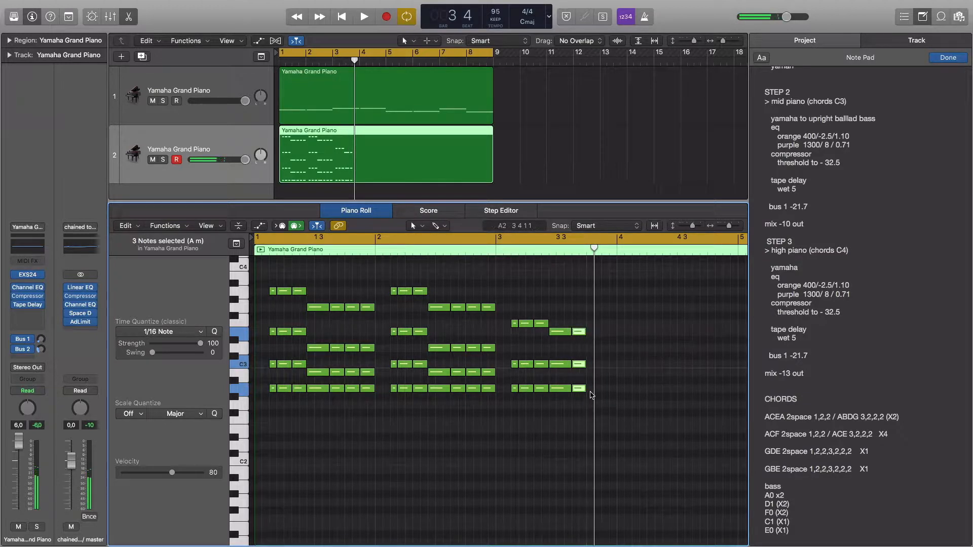
# Copy the two-sixteenth ACE chord and paste it twice more to fill bar 3.
pyautogui.moveTo(588, 404); pyautogui.dragTo(575, 342)
pyautogui.click(575, 342)
pyautogui.moveTo(584, 389); pyautogui.dragTo(580, 330)
pyautogui.click(584, 390)
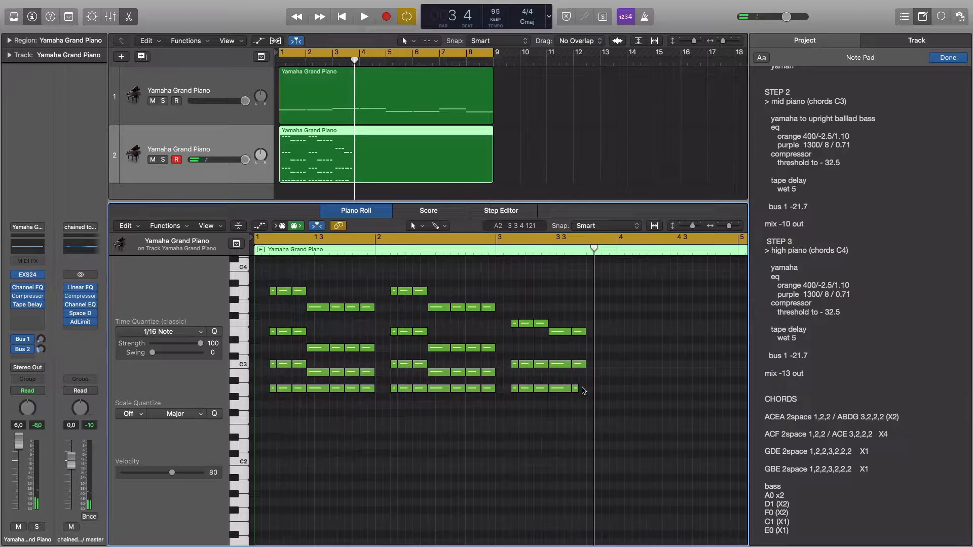
pyautogui.moveTo(578, 387); pyautogui.dragTo(574, 326)
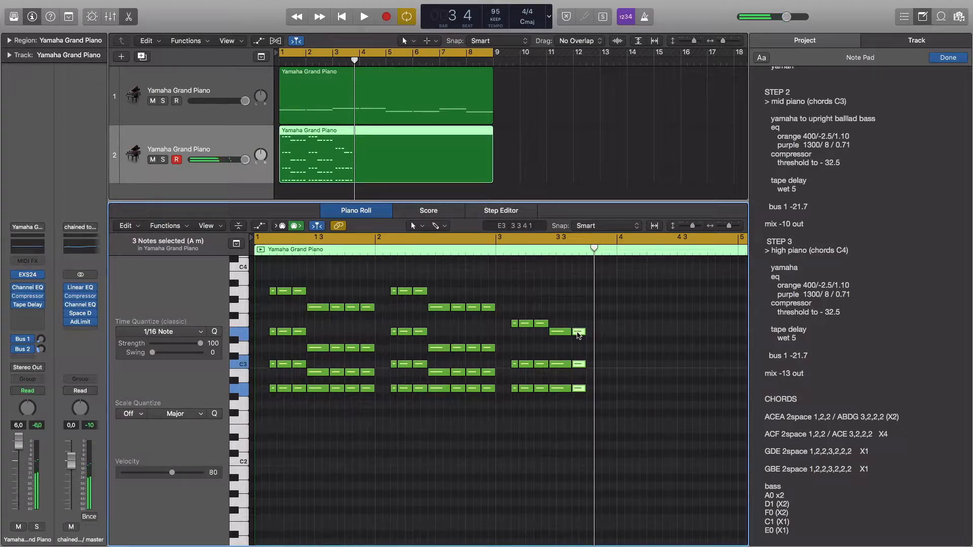
pyautogui.moveTo(594, 247); pyautogui.dragTo(586, 247)
pyautogui.press('super+v')
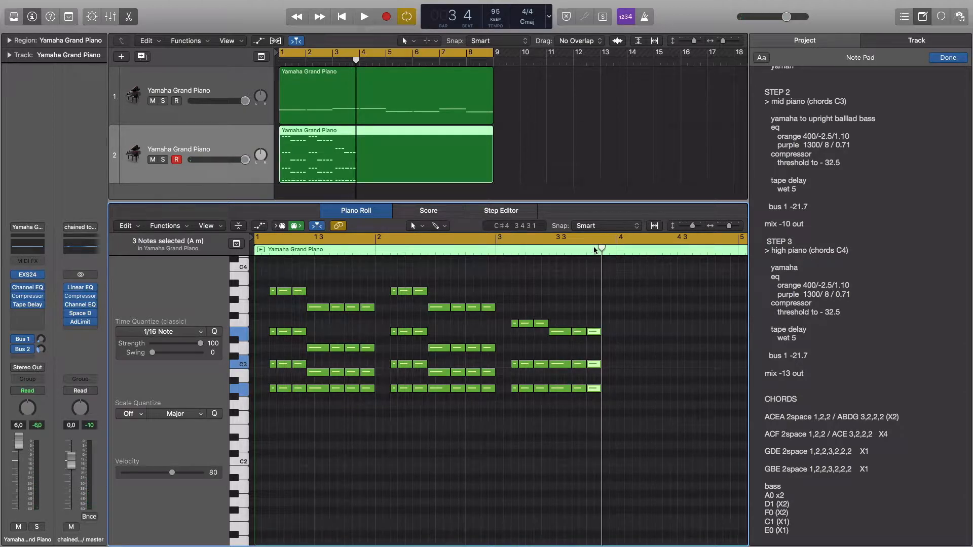
pyautogui.press('super+v')
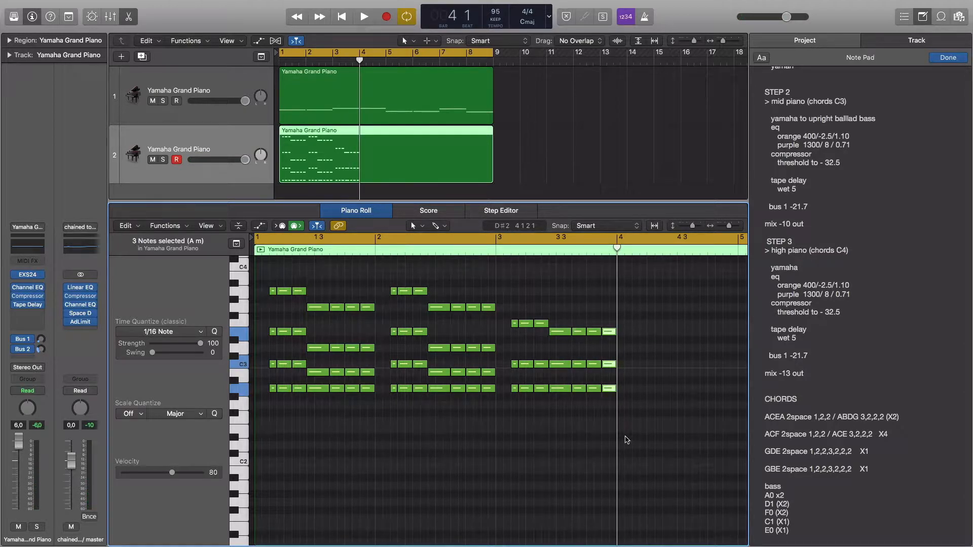
# Copy all of bar 3's chords into bars 4 and 5, starting each copy two sixteenths after the bar line.
pyautogui.moveTo(668, 433); pyautogui.dragTo(509, 318)
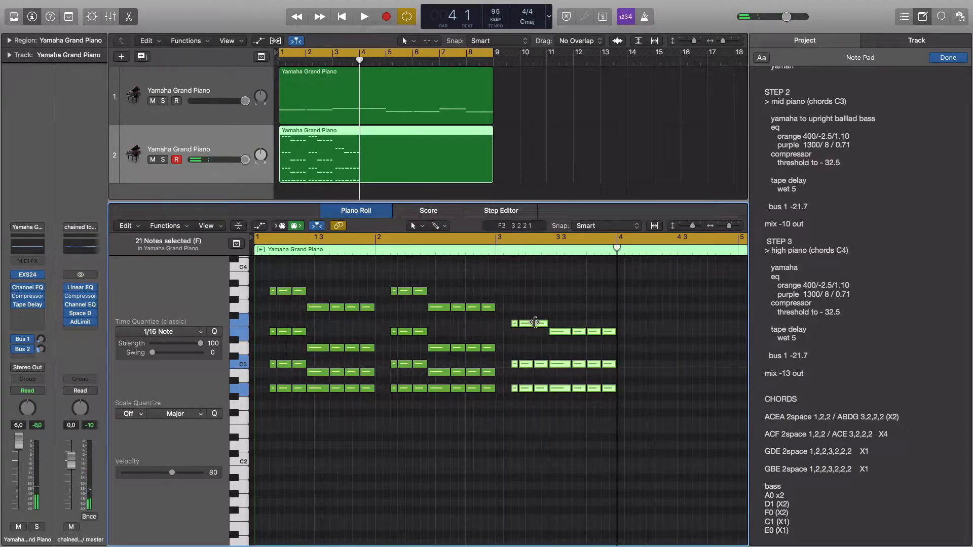
pyautogui.hscroll(2, 576, 285)
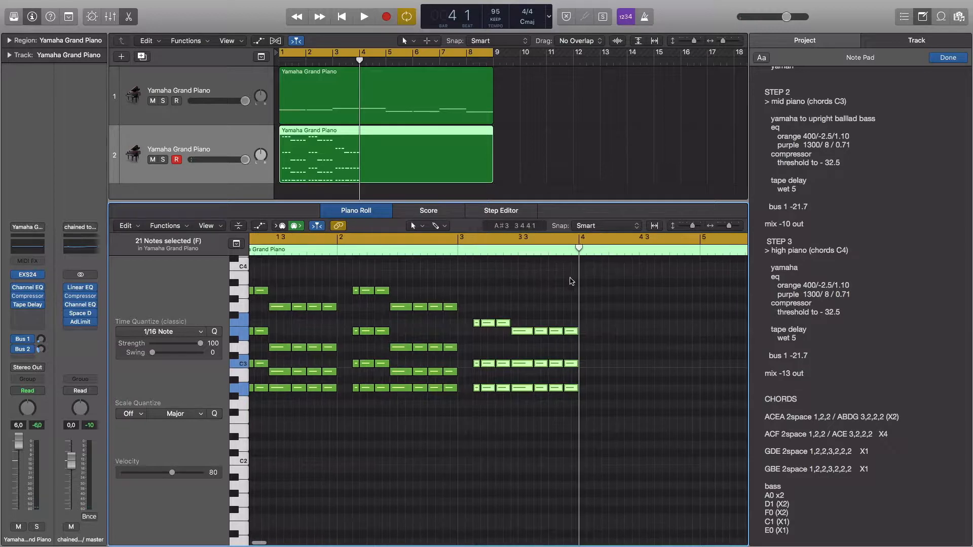
pyautogui.moveTo(582, 252); pyautogui.dragTo(586, 252)
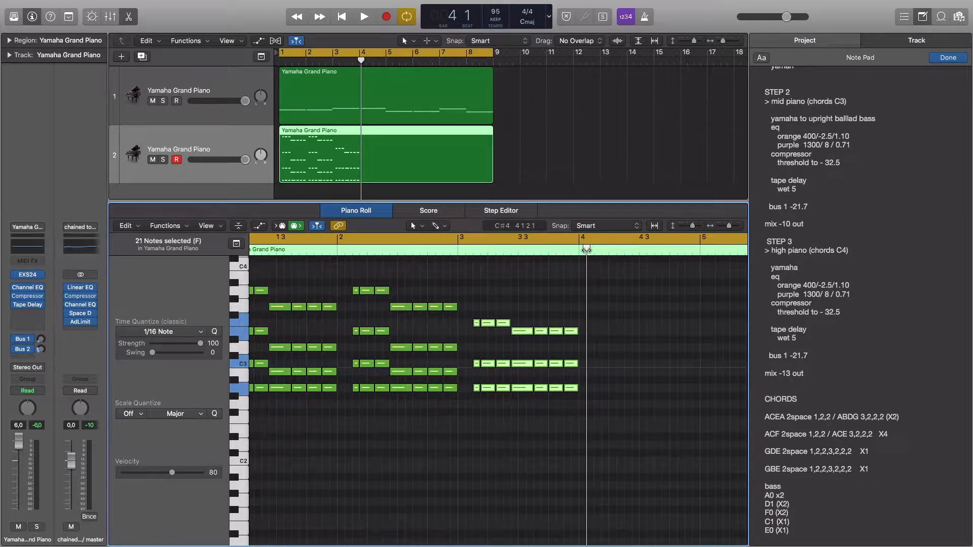
pyautogui.moveTo(586, 250); pyautogui.dragTo(703, 249)
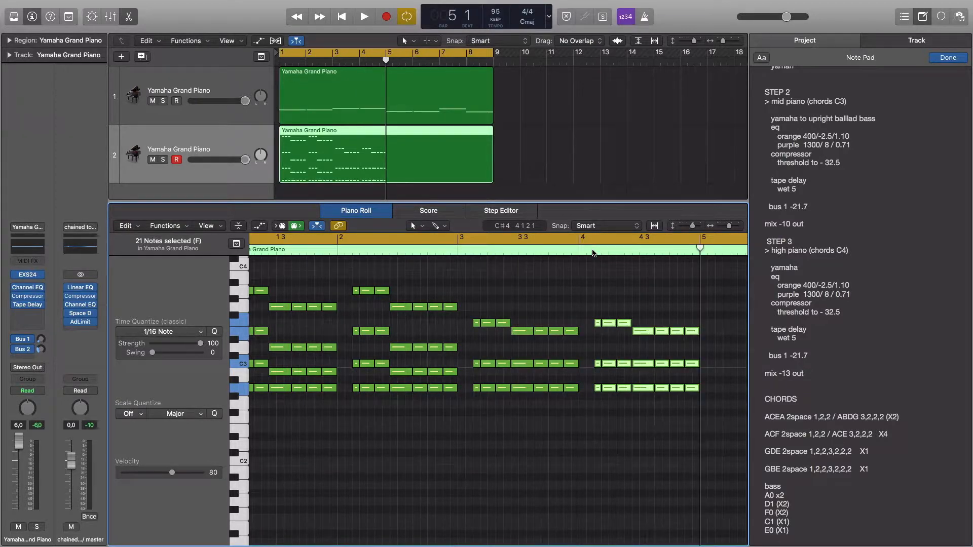
pyautogui.moveTo(530, 247)
pyautogui.mouseDown()
pyautogui.moveTo(647, 248)
pyautogui.moveTo(511, 248)
pyautogui.mouseUp()
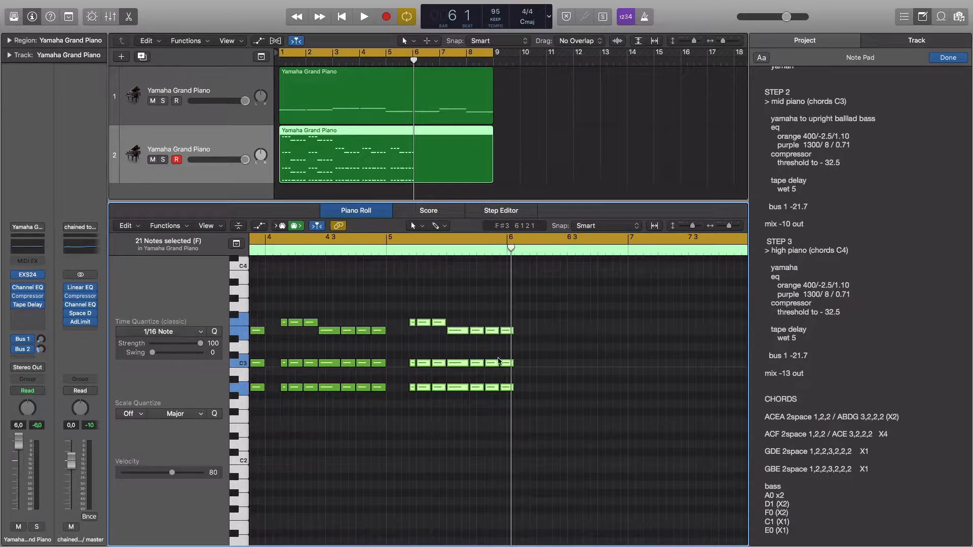
pyautogui.moveTo(425, 327); pyautogui.dragTo(417, 327)
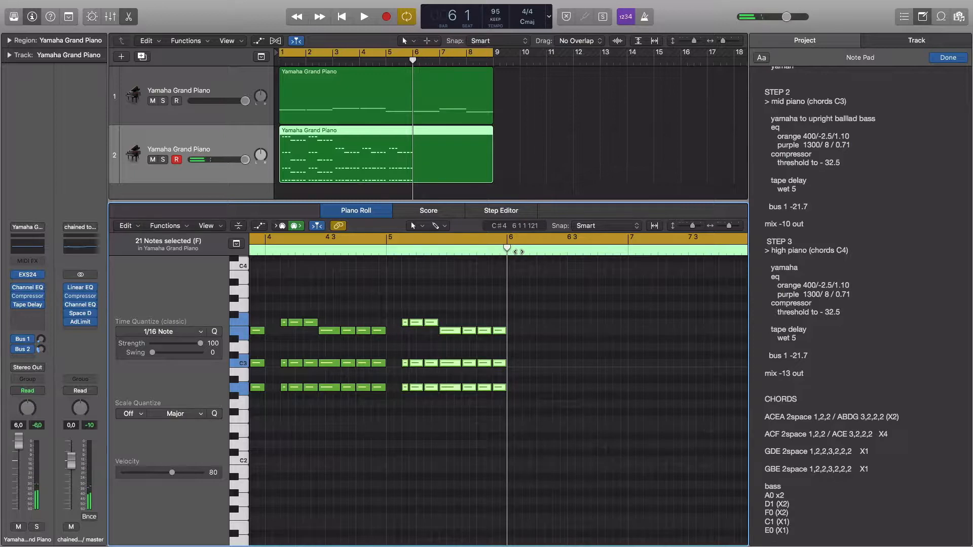
# Paste the copied ACF/ACE chords into bar 6, starting two sixteenths after the bar line.
pyautogui.moveTo(509, 249); pyautogui.dragTo(520, 249)
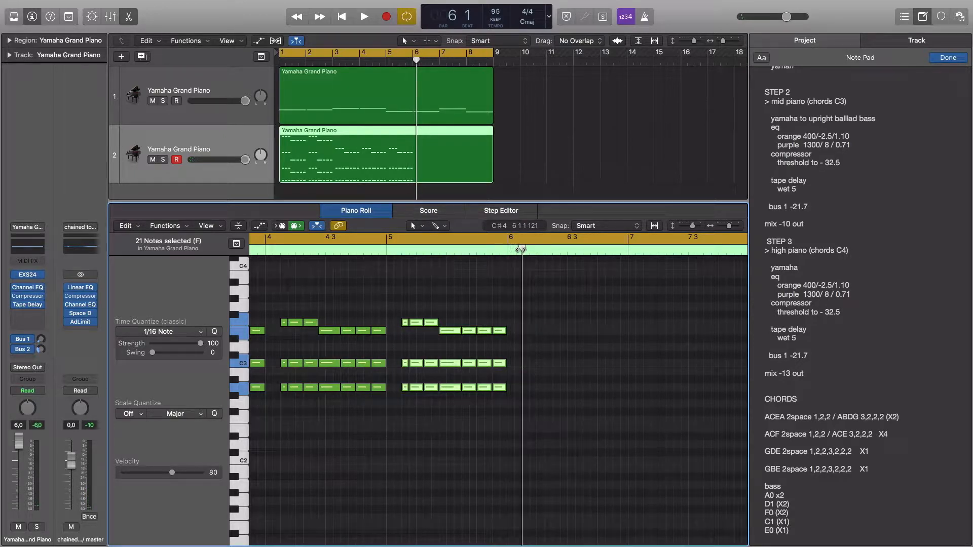
pyautogui.press('super+v')
pyautogui.hscroll(9, 440, 289)
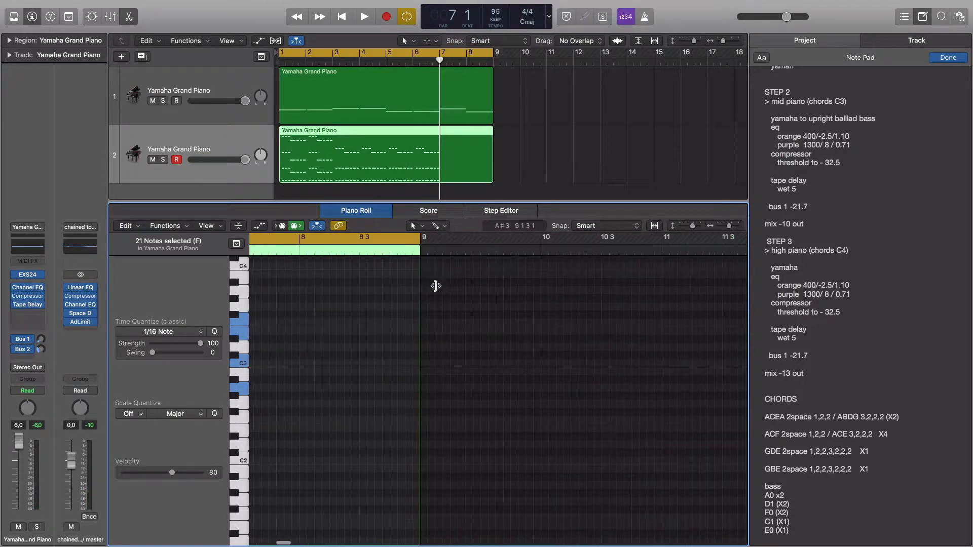
# Play back the programmed chords through bar 6 to check them.
pyautogui.hscroll(-16, 436, 288)
pyautogui.press('space')
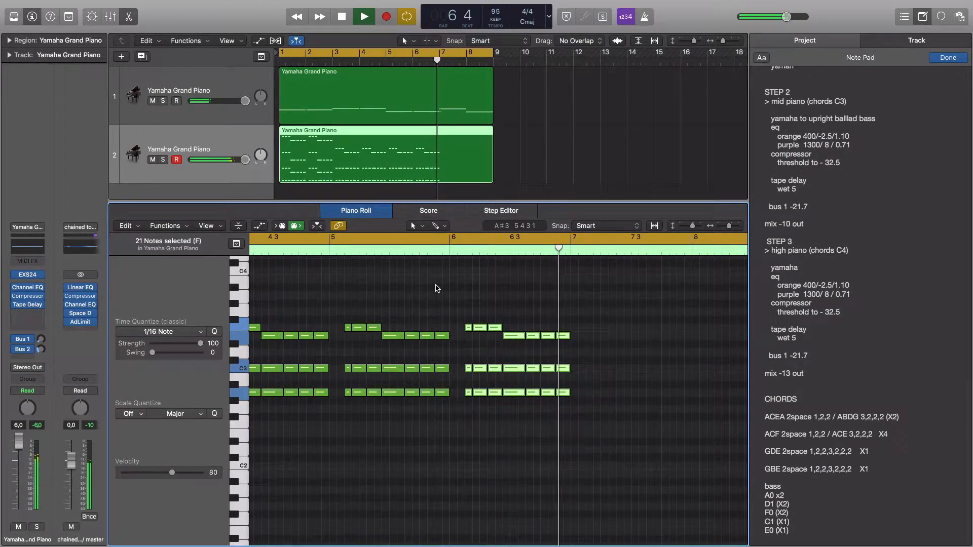
pyautogui.press('space')
# Paste the same ACF/ACE chord pattern into bar 7, starting two sixteenths after the bar line.
pyautogui.moveTo(562, 247); pyautogui.dragTo(570, 246)
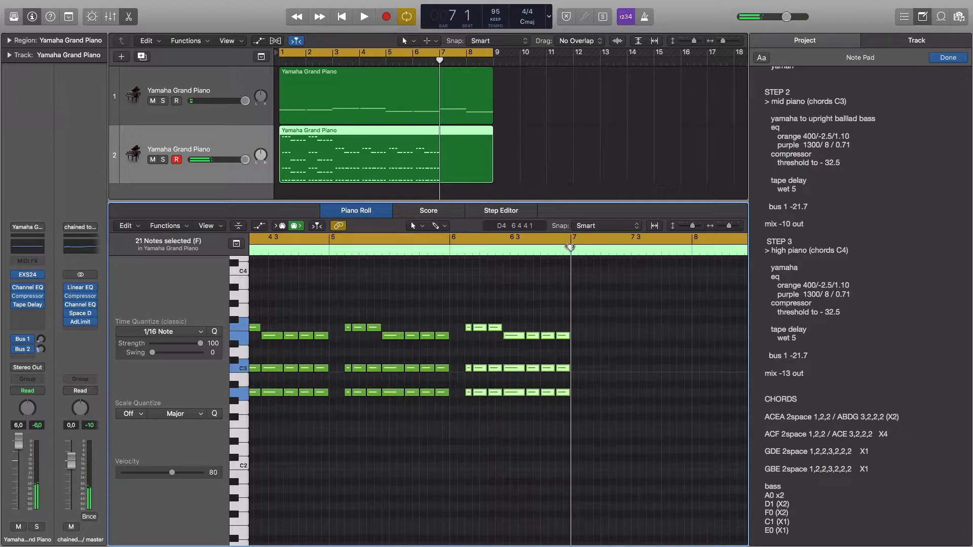
pyautogui.hscroll(2, 687, 335)
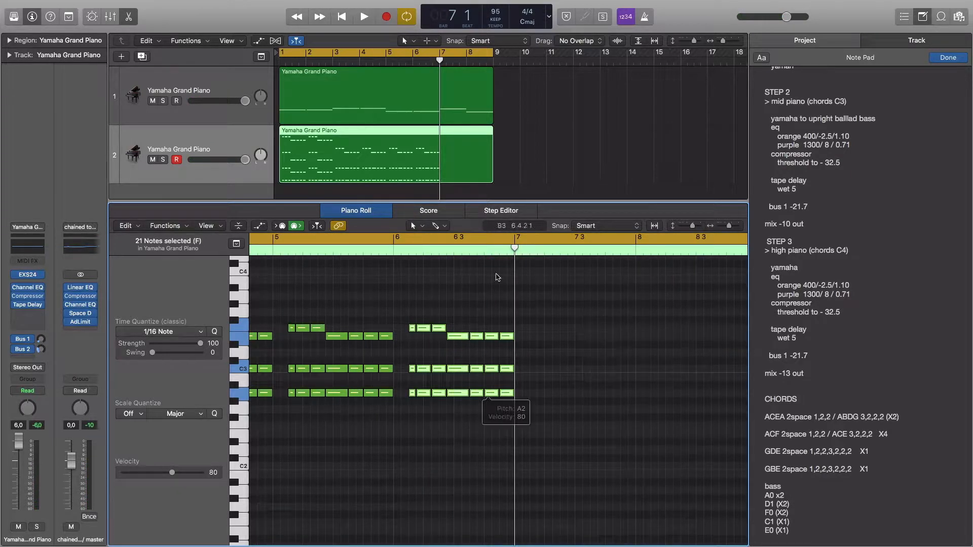
pyautogui.moveTo(514, 248); pyautogui.dragTo(528, 249)
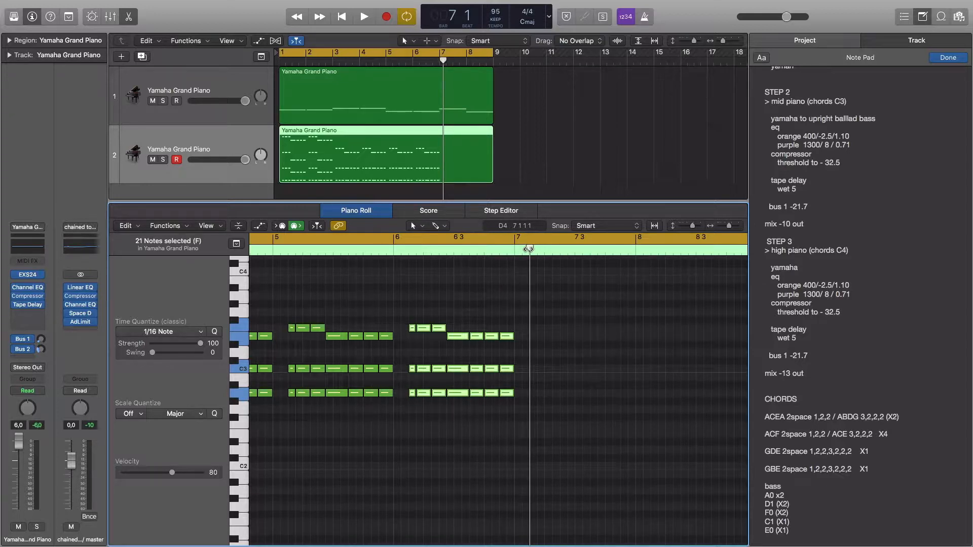
pyautogui.press('super+v')
pyautogui.click(578, 274)
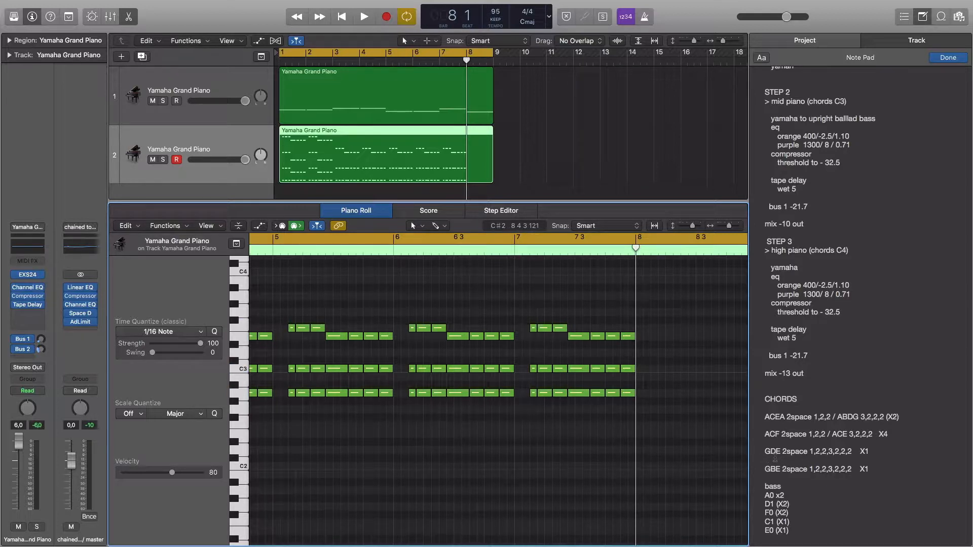
# Change bar 7's opening one-sixteenth ACF chord to GDE (G2, D3, E3) and delete the two ACF chords after it.
pyautogui.hscroll(2, 673, 446)
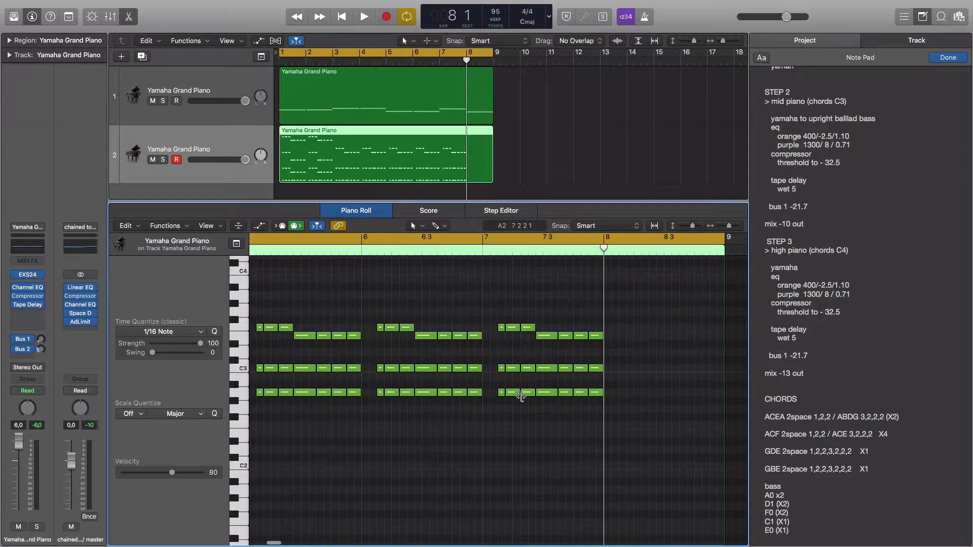
pyautogui.click(501, 392)
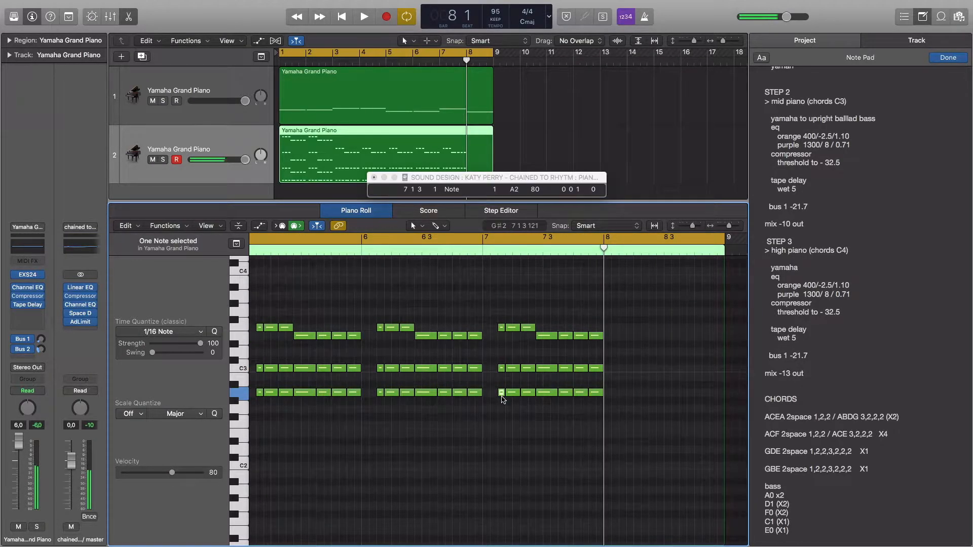
pyautogui.moveTo(501, 393); pyautogui.dragTo(501, 409)
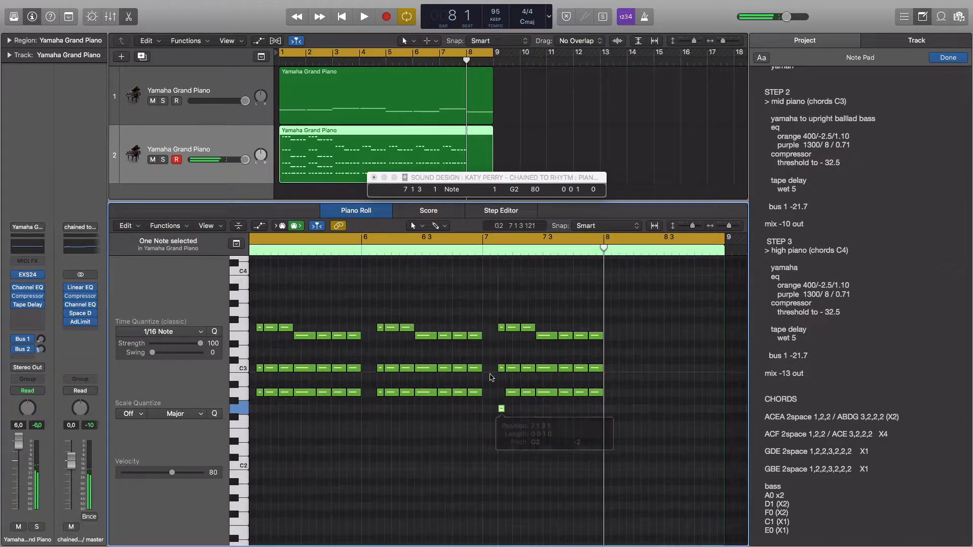
pyautogui.click(374, 179)
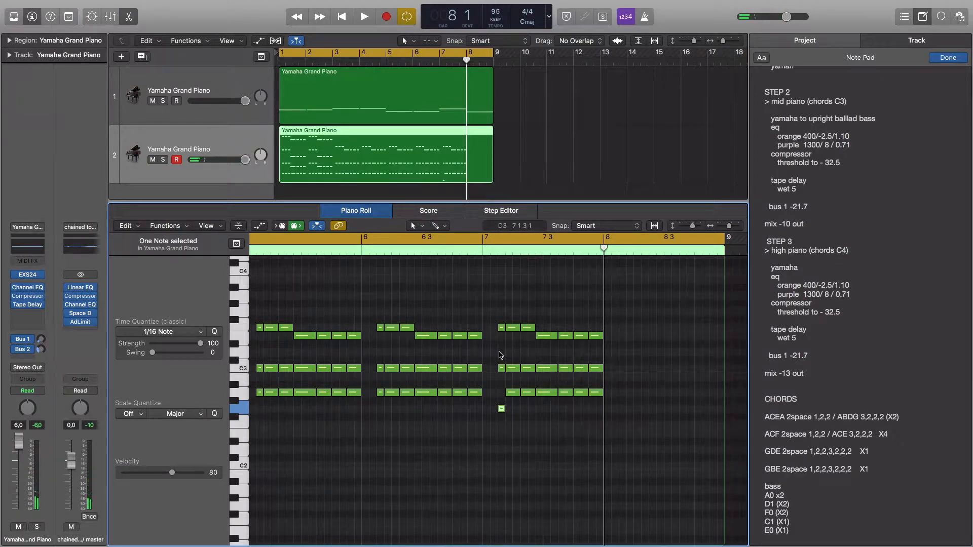
pyautogui.moveTo(500, 369); pyautogui.dragTo(501, 335)
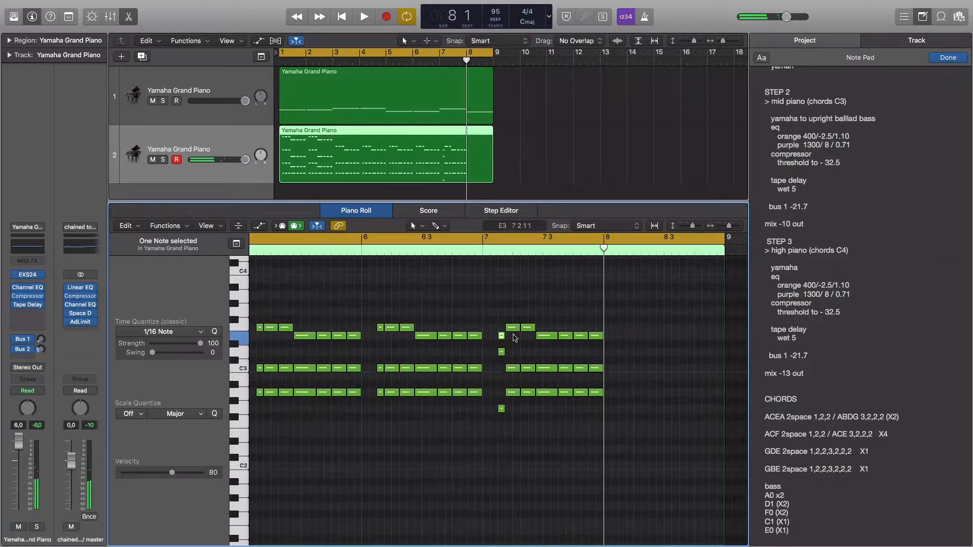
pyautogui.moveTo(514, 292); pyautogui.dragTo(532, 335)
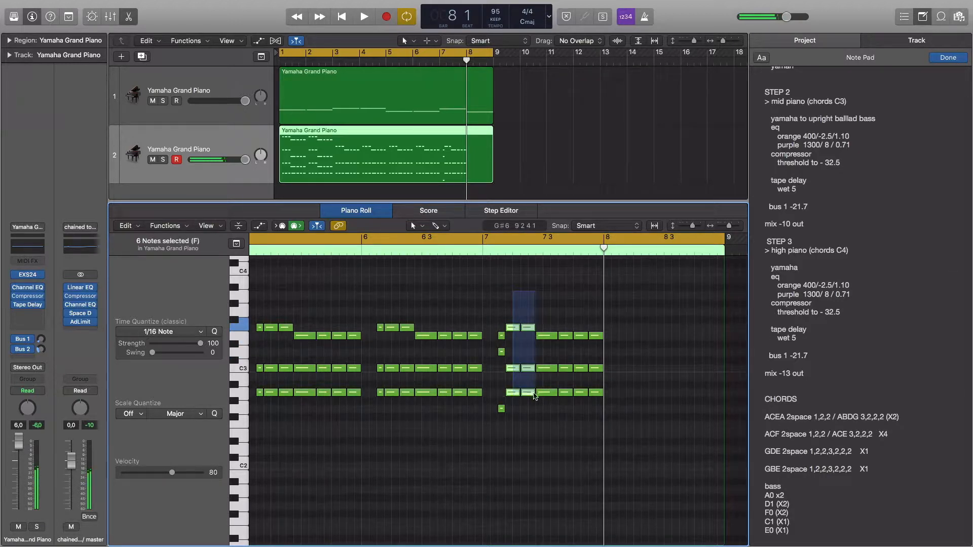
pyautogui.moveTo(535, 396); pyautogui.dragTo(528, 394)
pyautogui.press('Delete')
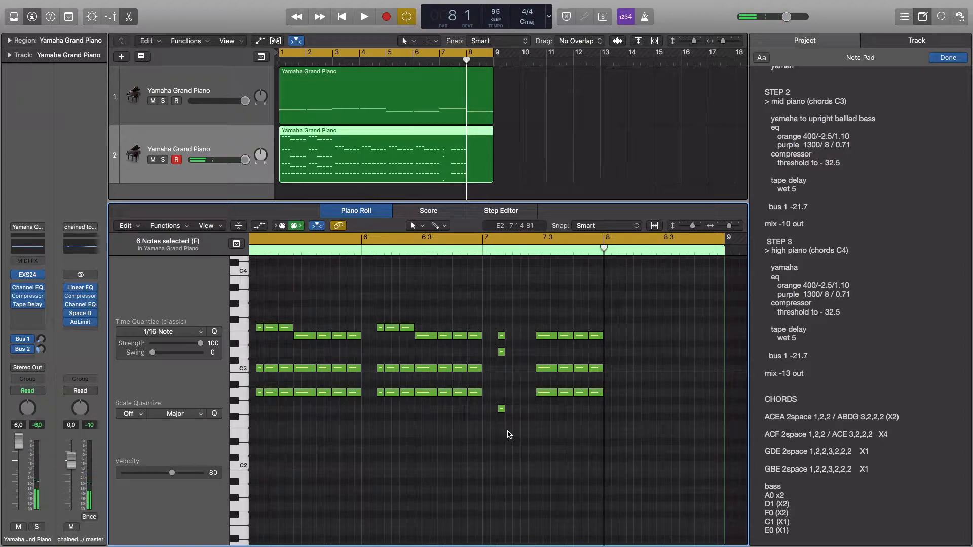
# Copy the one-sixteenth GDE chord directly after itself, lengthen the copy to two sixteenths, and paste that longer chord once more.
pyautogui.moveTo(502, 341); pyautogui.dragTo(504, 343)
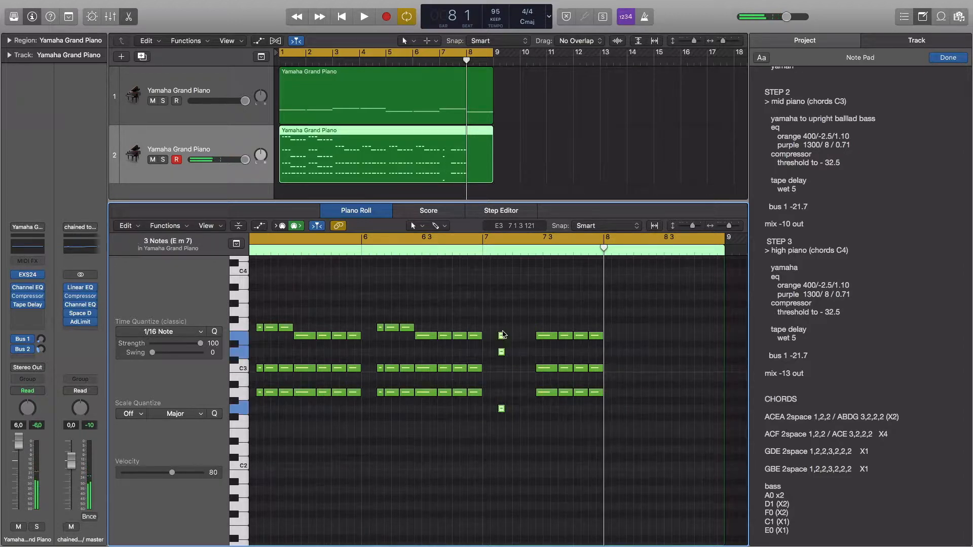
pyautogui.click(504, 251)
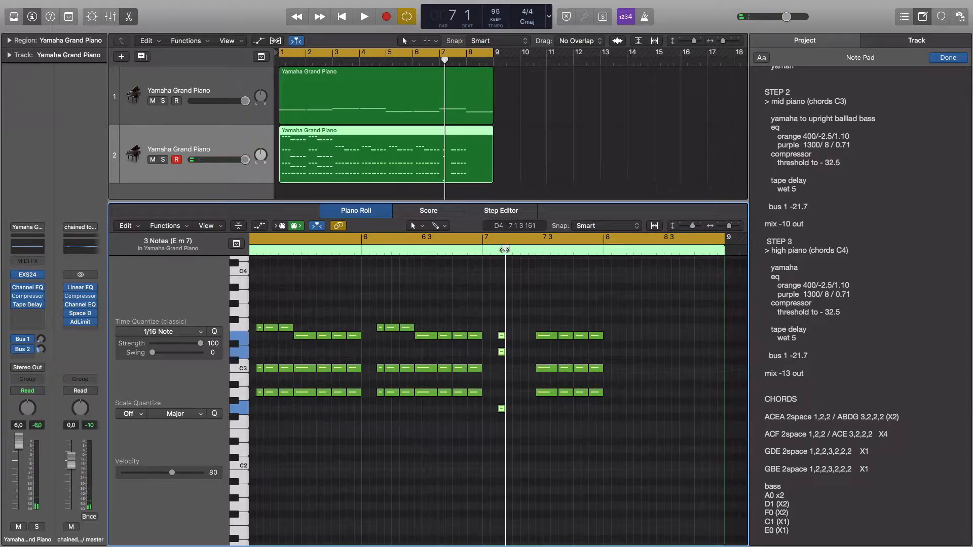
pyautogui.press('super+v')
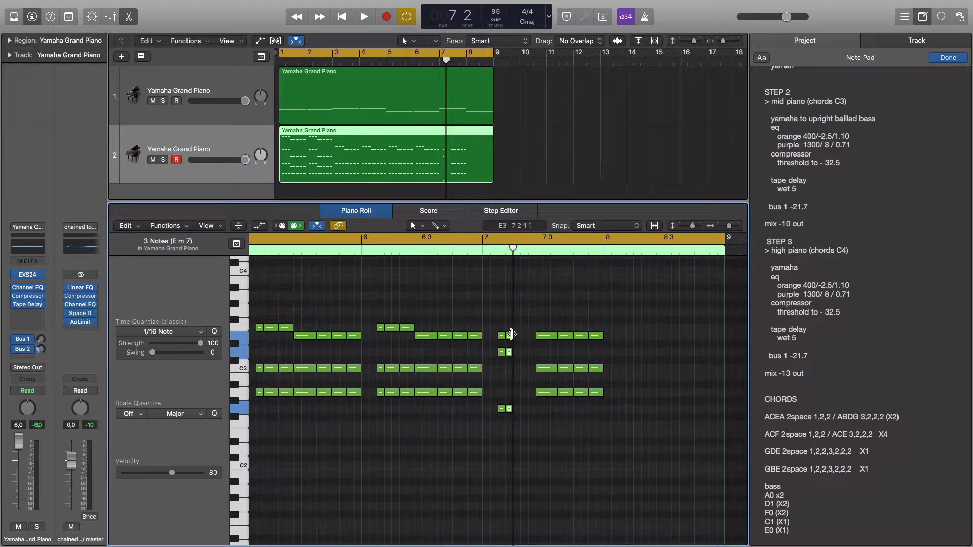
pyautogui.moveTo(511, 333); pyautogui.dragTo(518, 341)
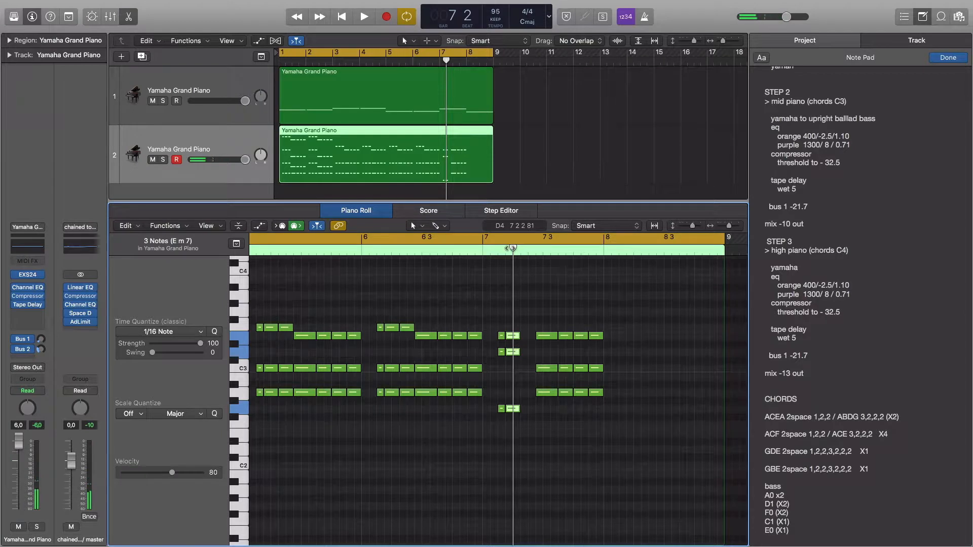
pyautogui.moveTo(513, 248); pyautogui.dragTo(520, 248)
pyautogui.press('super+v')
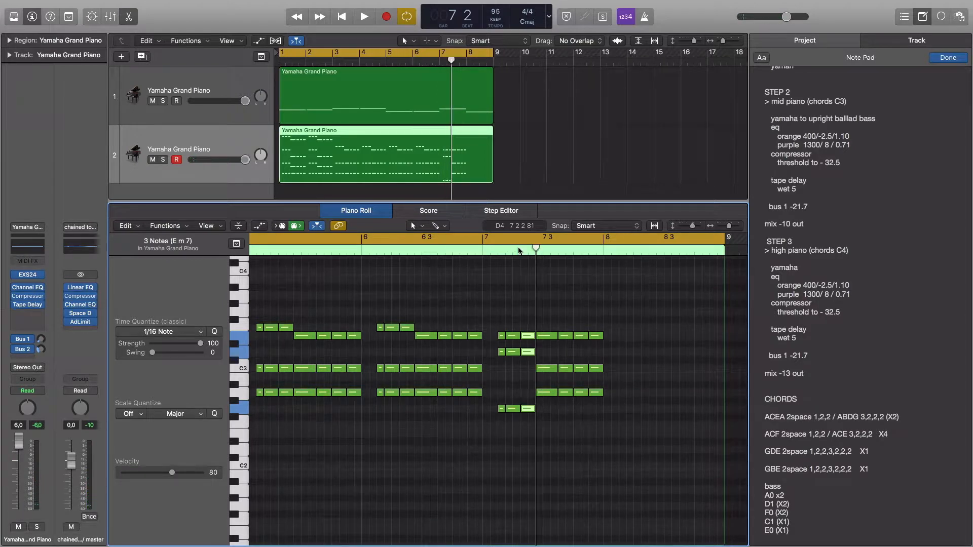
# Replace bar 7's four remaining ACE chords with a pasted GDE chord lengthened to three sixteenths.
pyautogui.moveTo(625, 407); pyautogui.dragTo(540, 334)
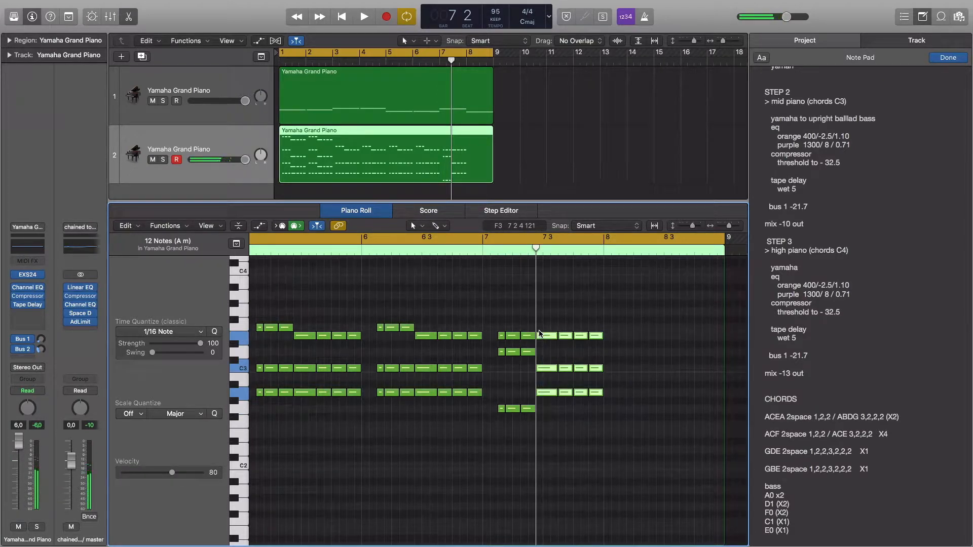
pyautogui.press('Delete')
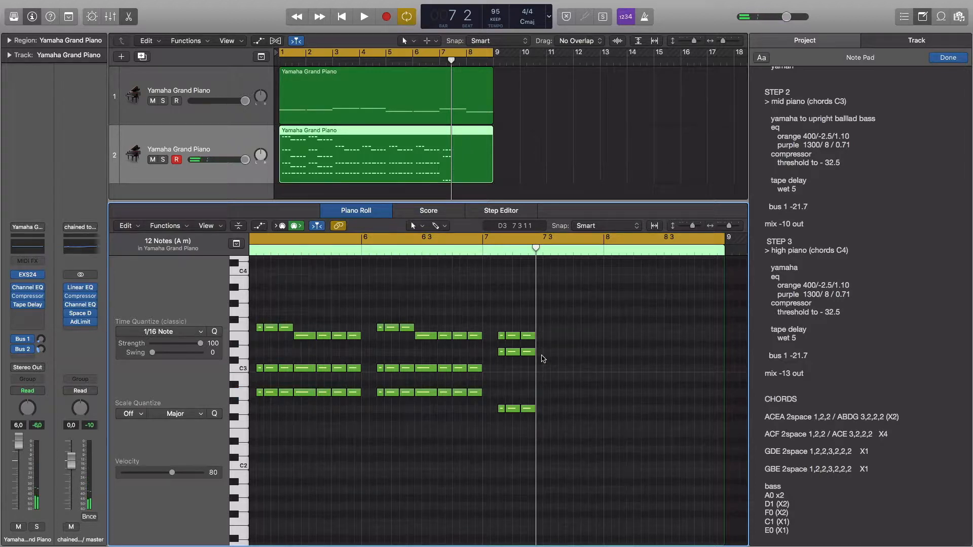
pyautogui.press('super+v')
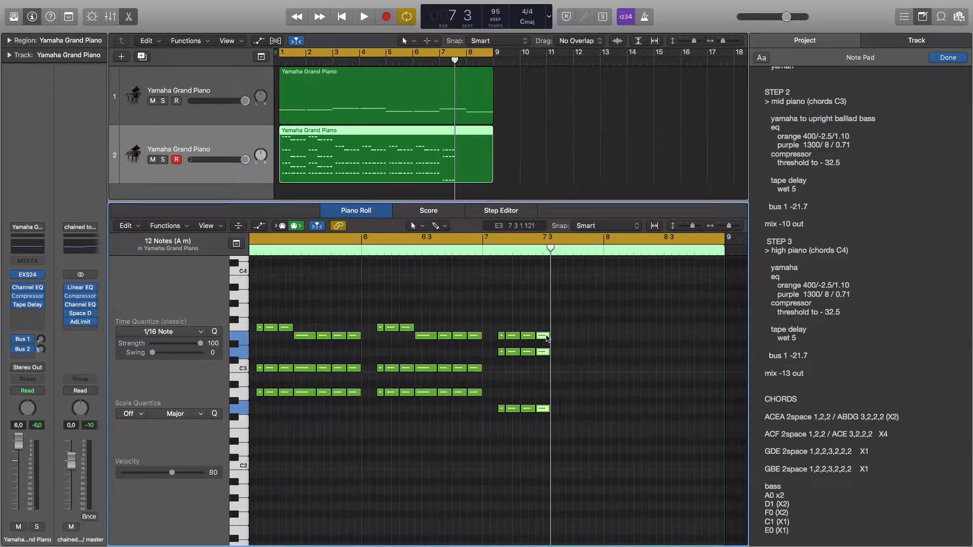
pyautogui.moveTo(547, 335); pyautogui.dragTo(556, 335)
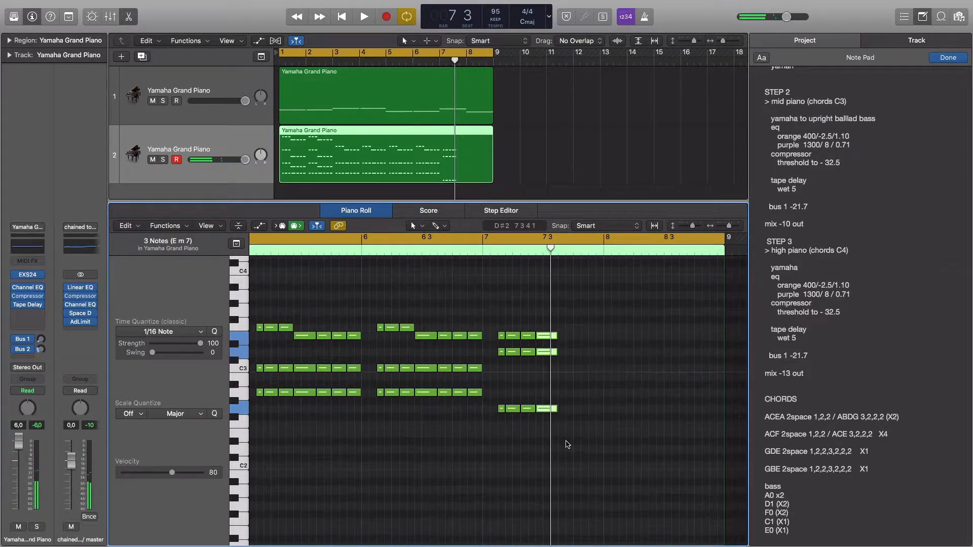
# Paste the two-sixteenth GDE chord three times to fill bar 7, and copy the bar's seven chords to start at bar 8.
pyautogui.moveTo(566, 443); pyautogui.dragTo(564, 359)
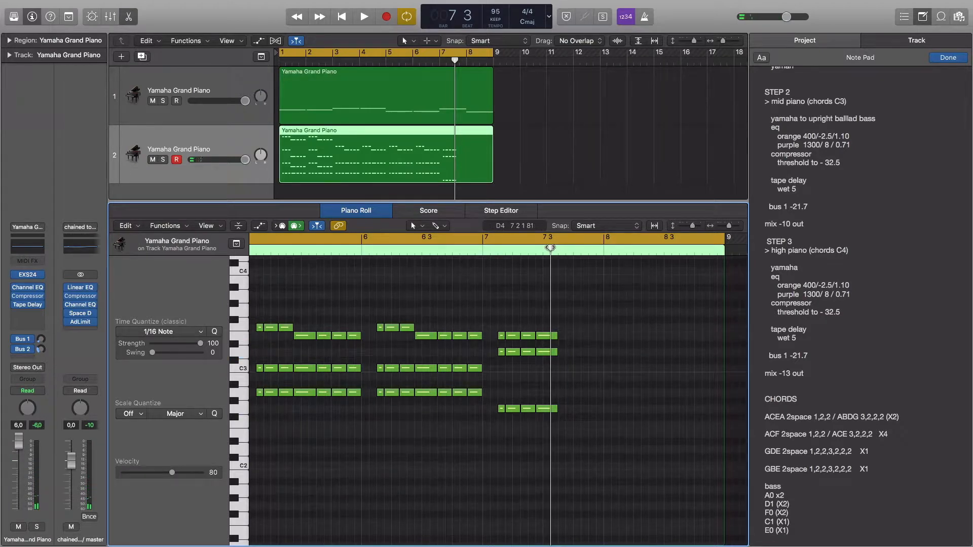
pyautogui.moveTo(550, 247); pyautogui.dragTo(557, 248)
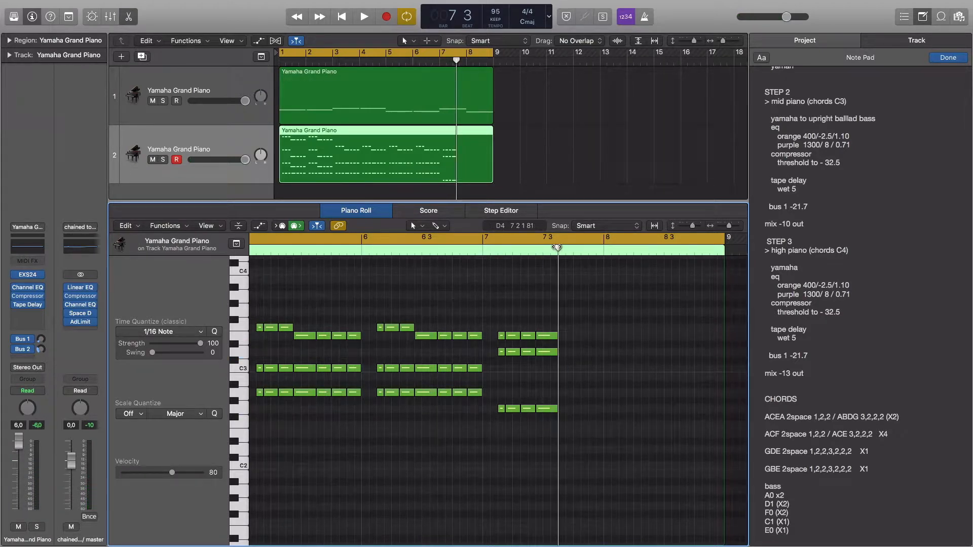
pyautogui.press('r')
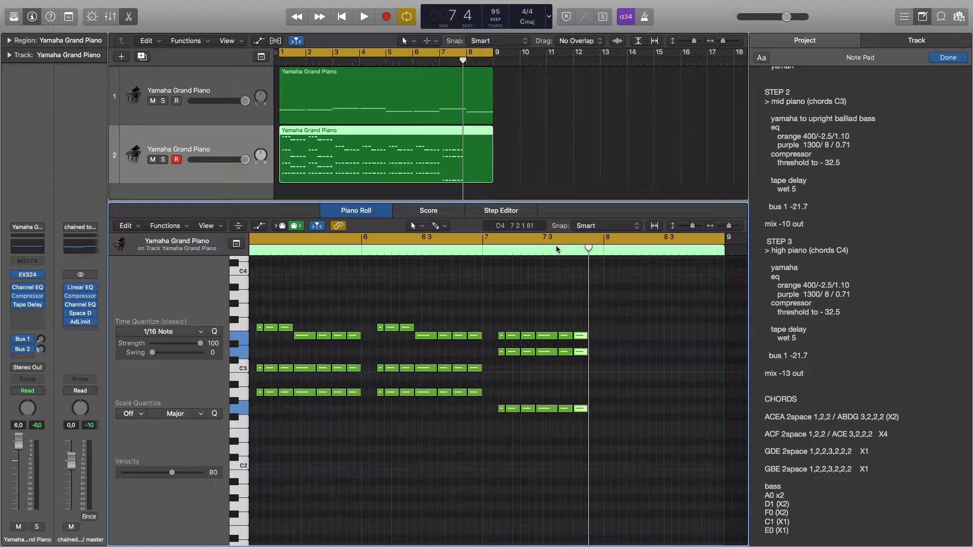
pyautogui.moveTo(640, 442); pyautogui.dragTo(499, 340)
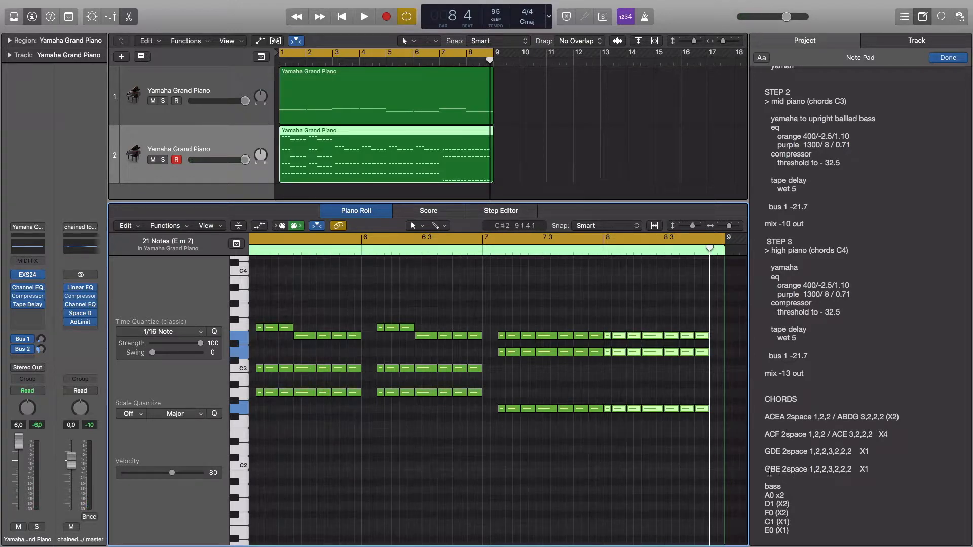
pyautogui.click(632, 437)
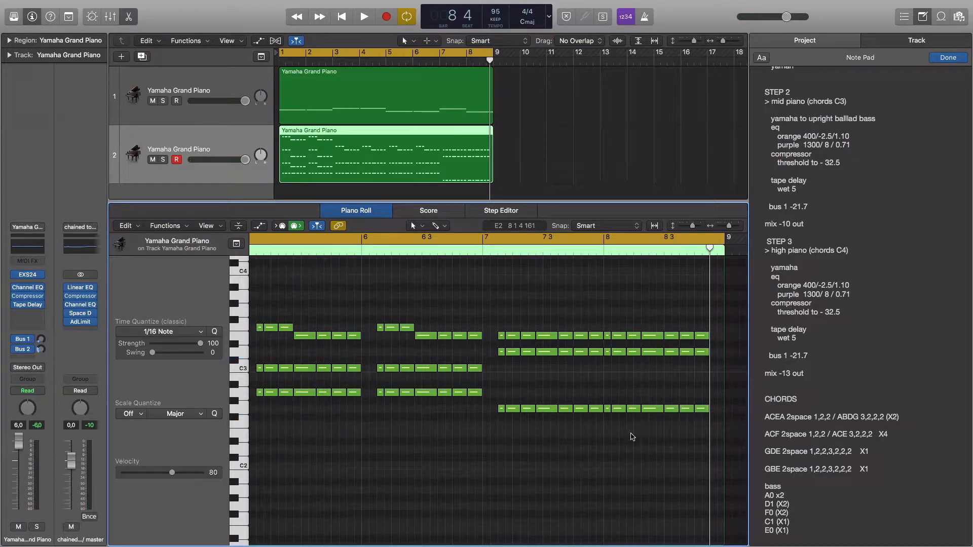
# Lower the D3 notes of the copied bar 8 chords to B2 for GBE, and move all these chords two sixteenths later.
pyautogui.click(608, 408)
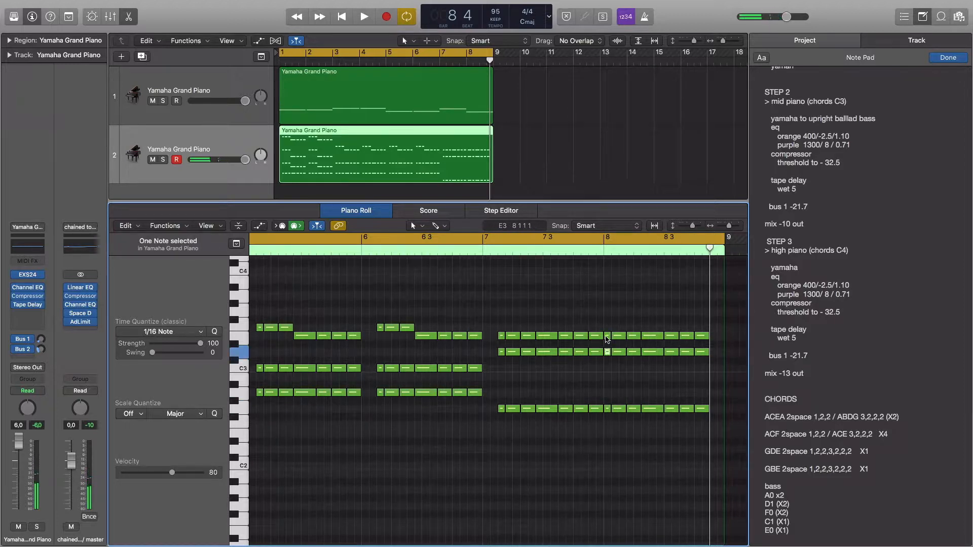
pyautogui.moveTo(607, 369); pyautogui.dragTo(707, 355)
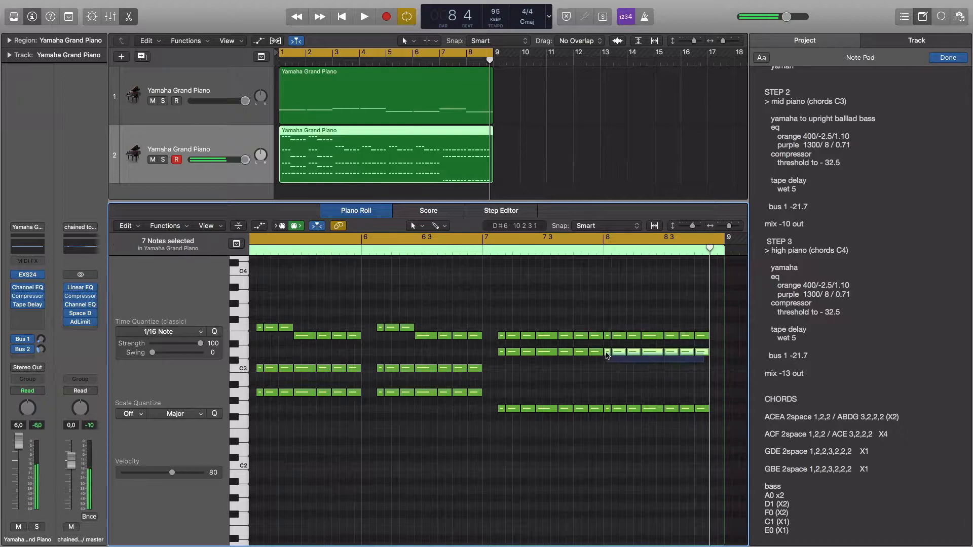
pyautogui.moveTo(609, 352); pyautogui.dragTo(606, 377)
pyautogui.moveTo(715, 426); pyautogui.dragTo(633, 336)
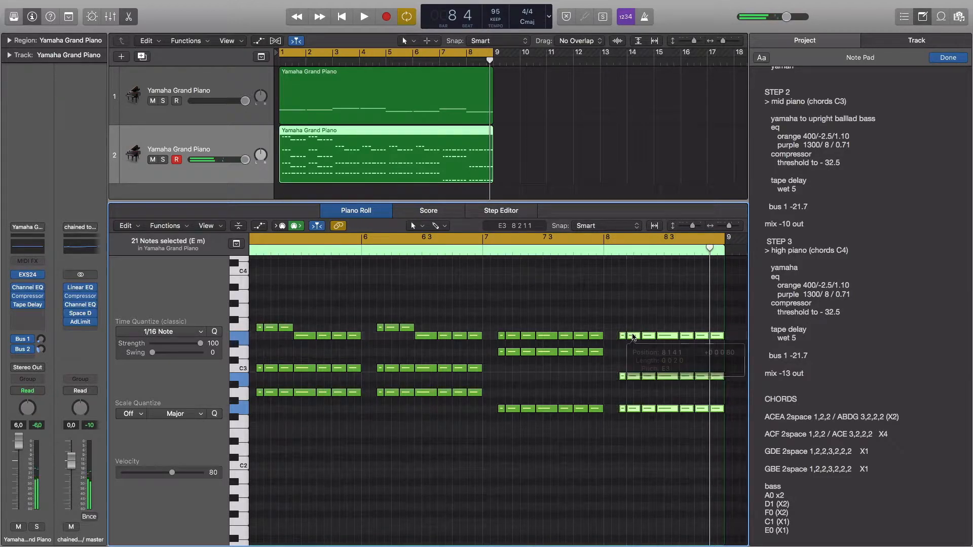
# Select all the mid piano notes and play the eight-bar pattern from bar 1 with every bar in view.
pyautogui.press('super+a')
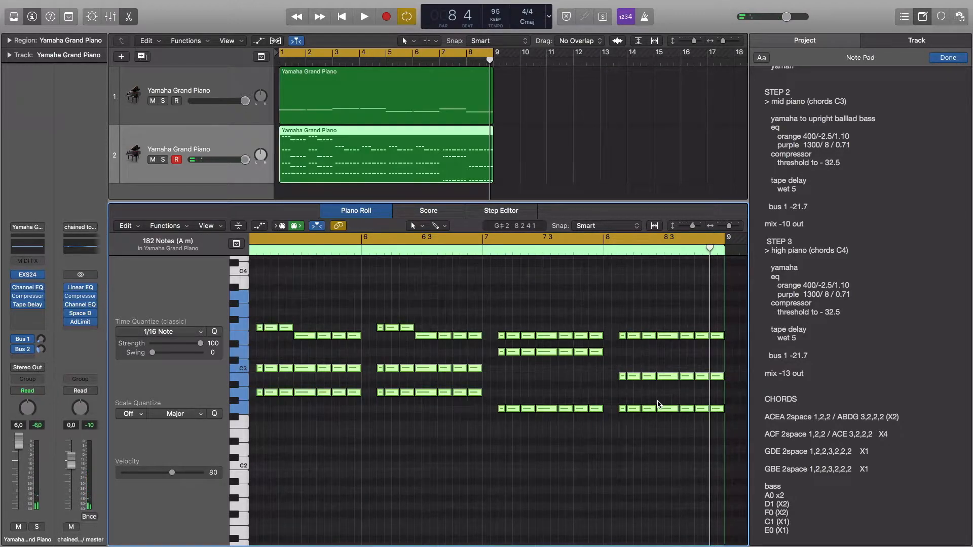
pyautogui.press('space')
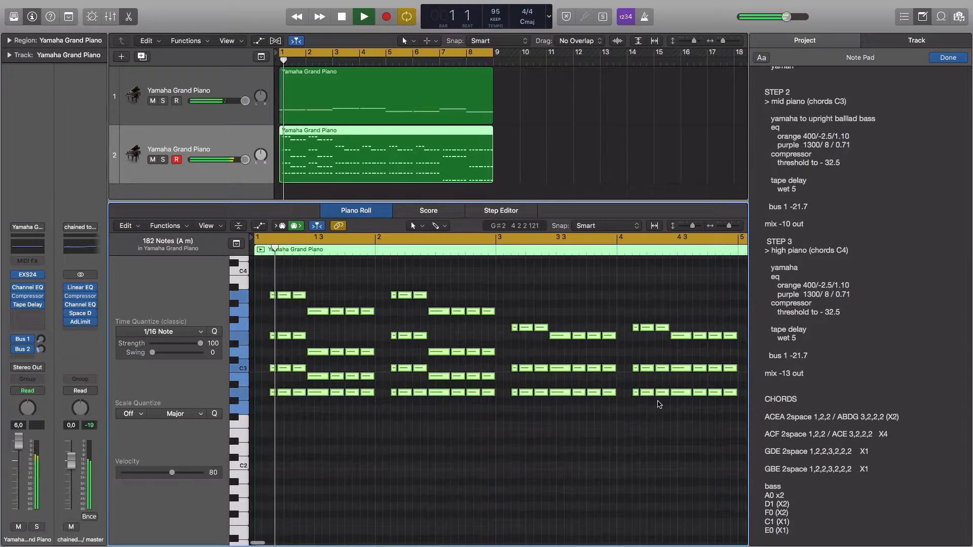
pyautogui.moveTo(729, 226); pyautogui.dragTo(727, 226)
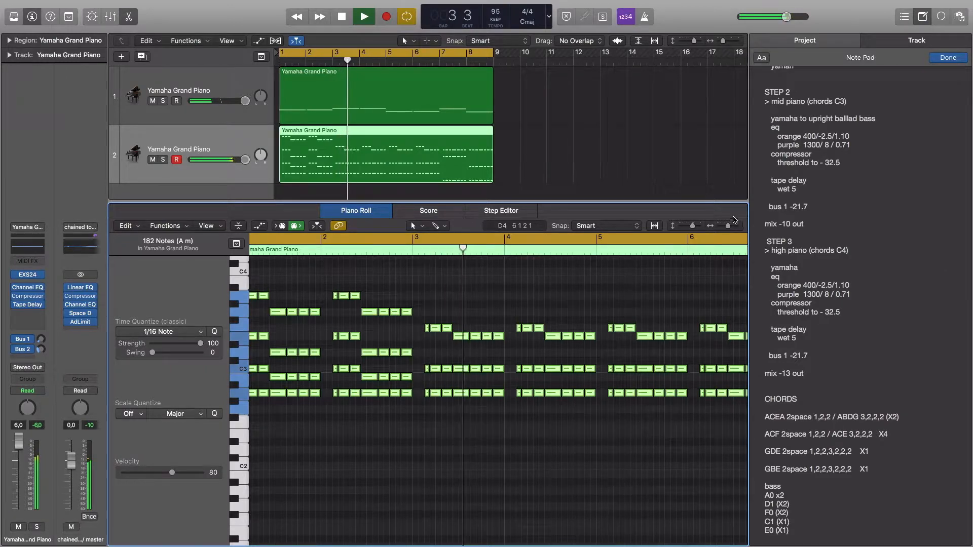
pyautogui.moveTo(730, 225); pyautogui.dragTo(726, 226)
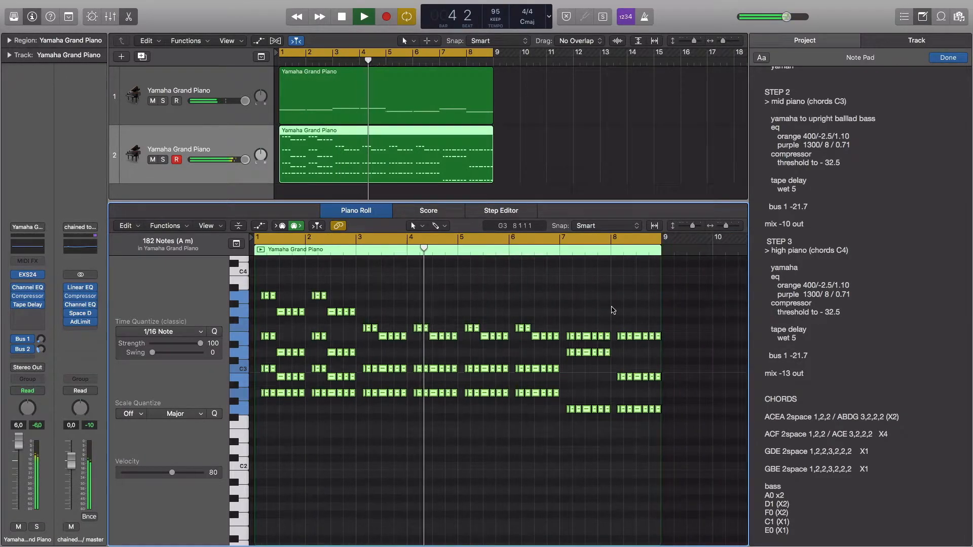
# Deselect the notes, stop playback and consult the STEP 2 mid piano settings in the project notes.
pyautogui.click(612, 306)
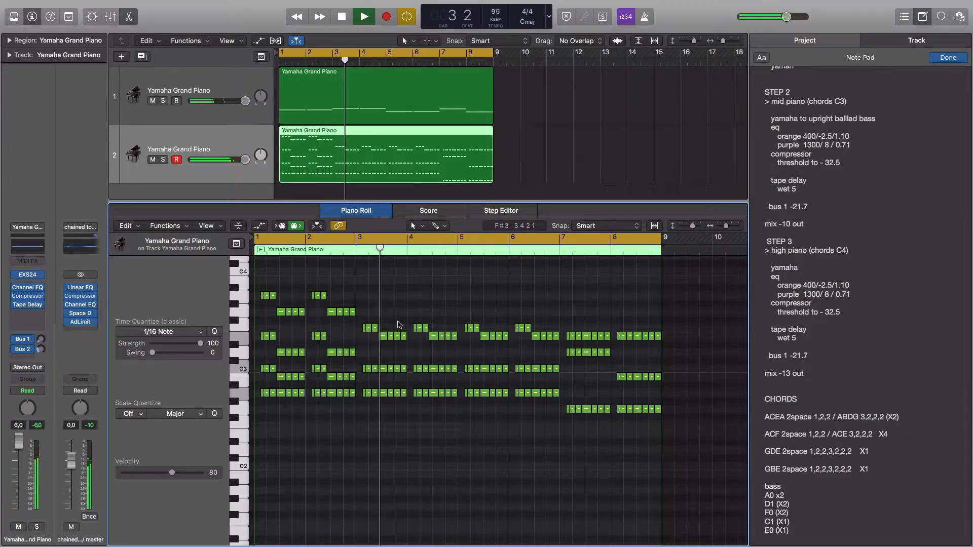
pyautogui.press('space')
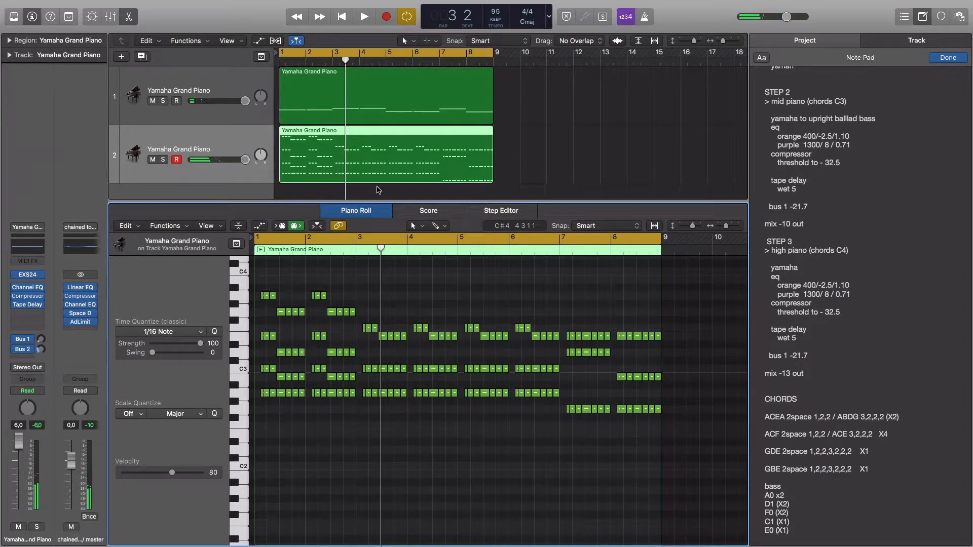
pyautogui.scroll(2, 877, 299)
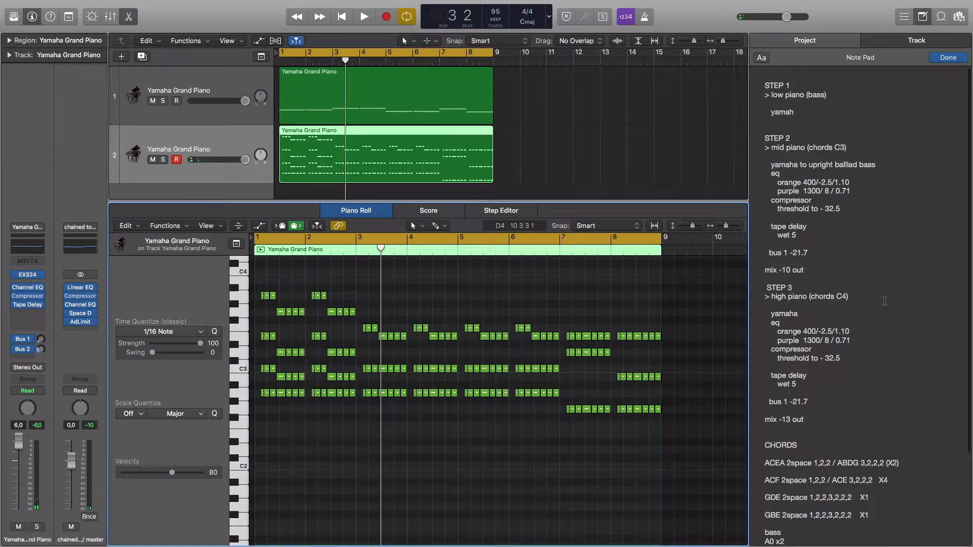
pyautogui.click(844, 146)
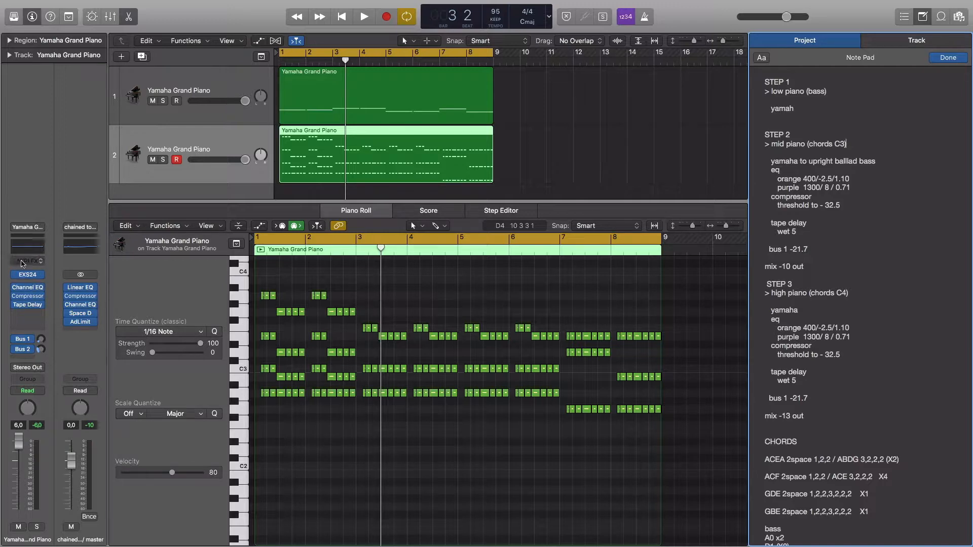
# Replace track 2's EXS24 instrument with the factory acoustic bass Upright Ballad Bass.
pyautogui.click(29, 275)
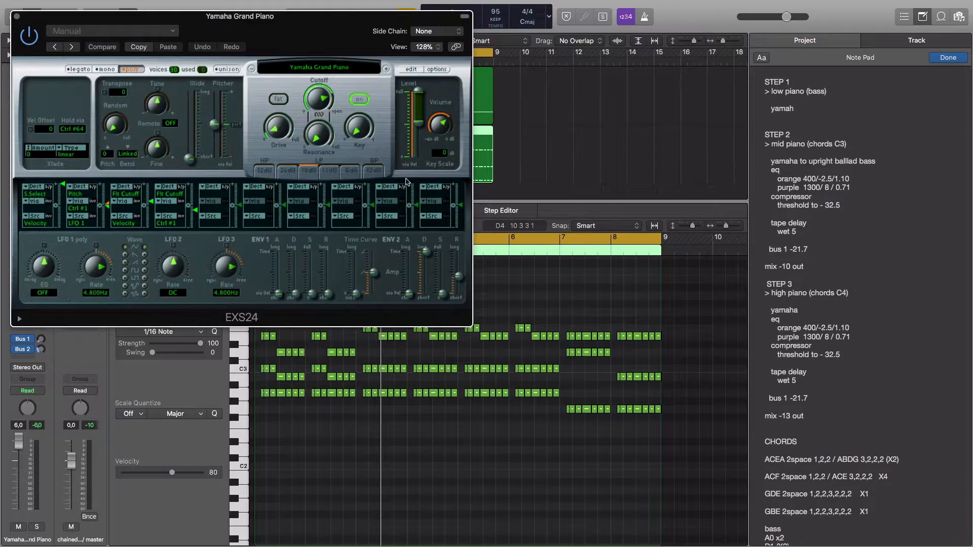
pyautogui.click(311, 68)
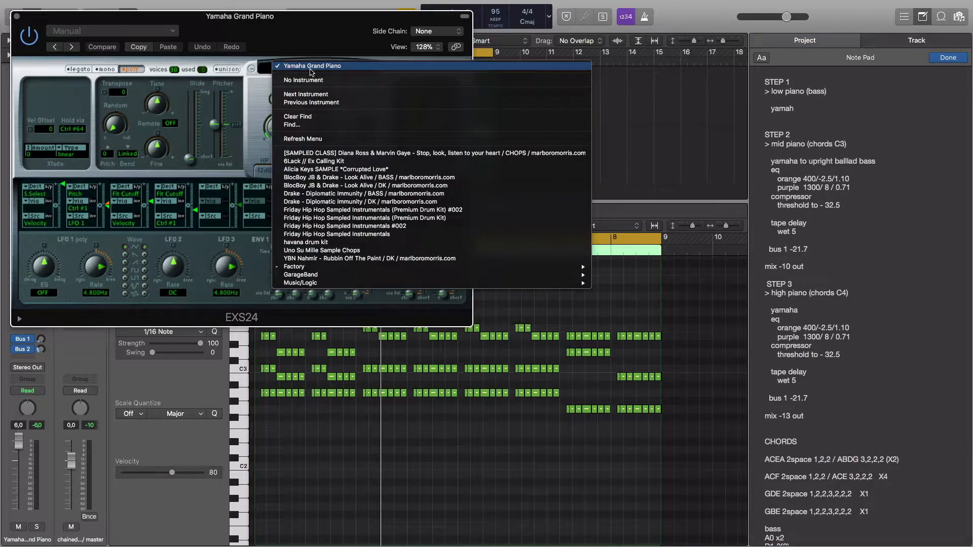
pyautogui.moveTo(428, 267)
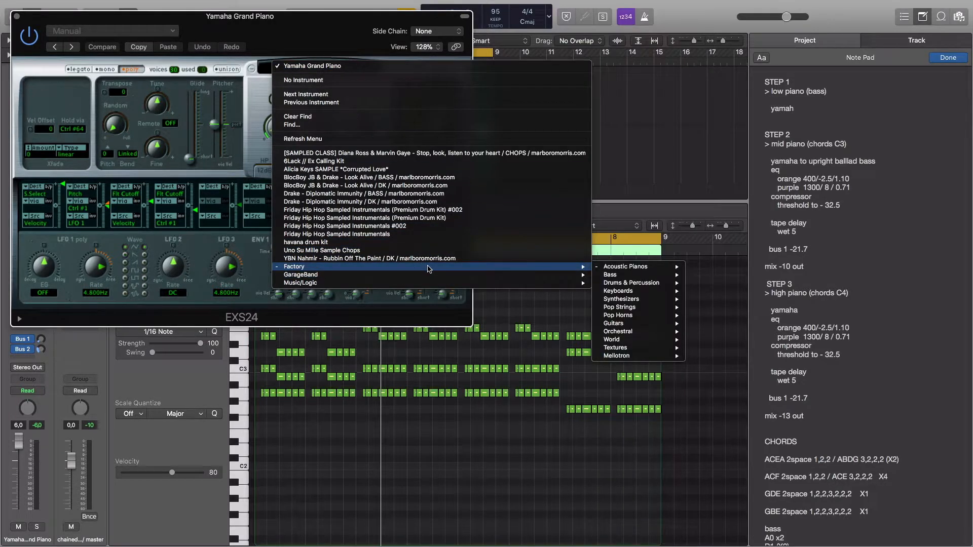
pyautogui.moveTo(606, 275)
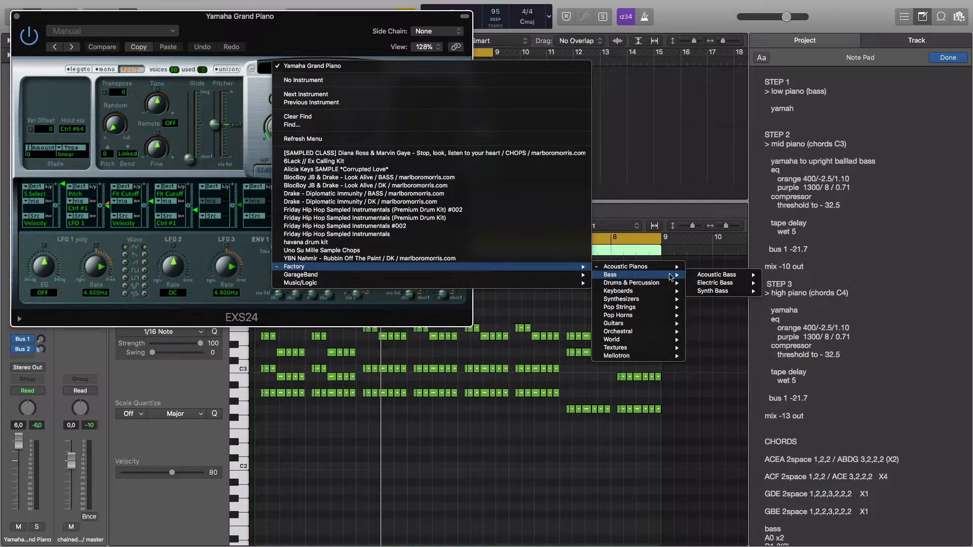
pyautogui.moveTo(708, 276)
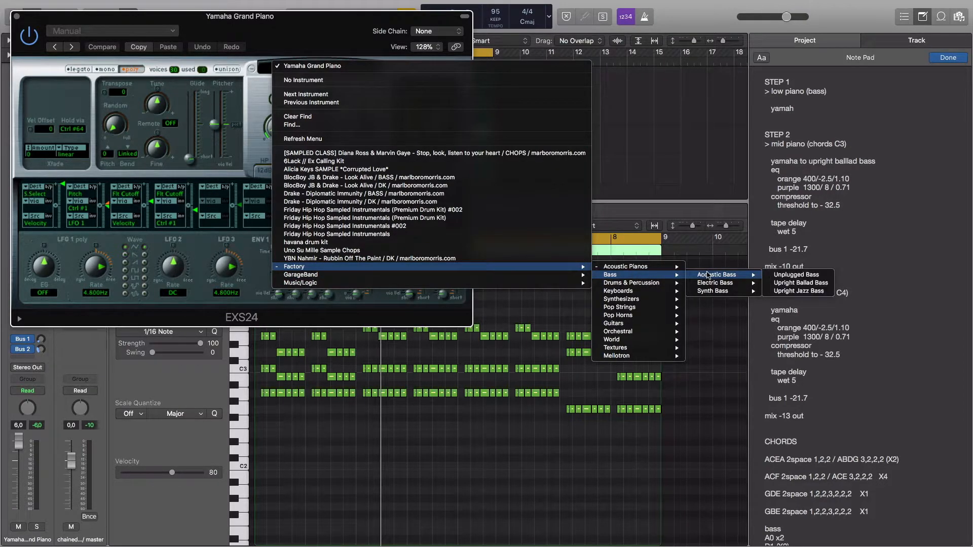
pyautogui.click(791, 284)
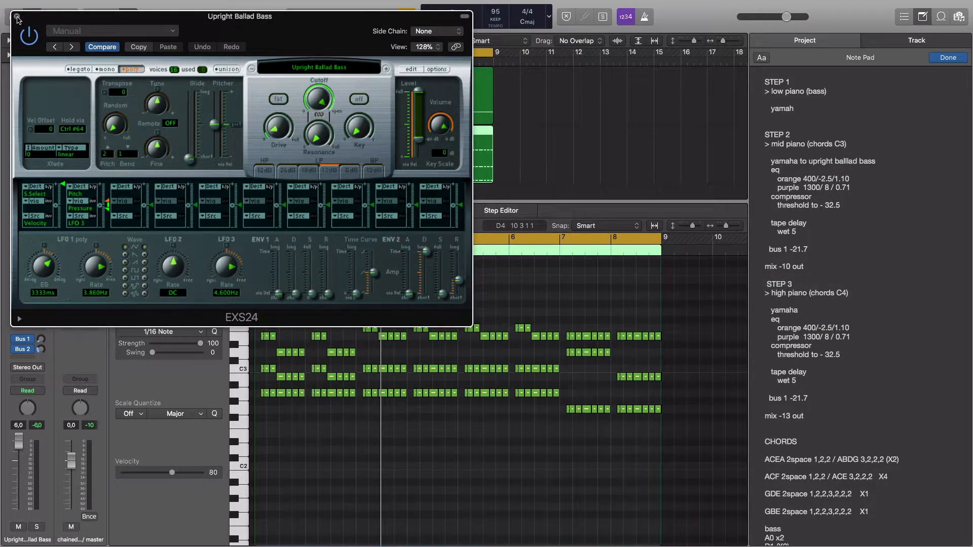
pyautogui.click(16, 18)
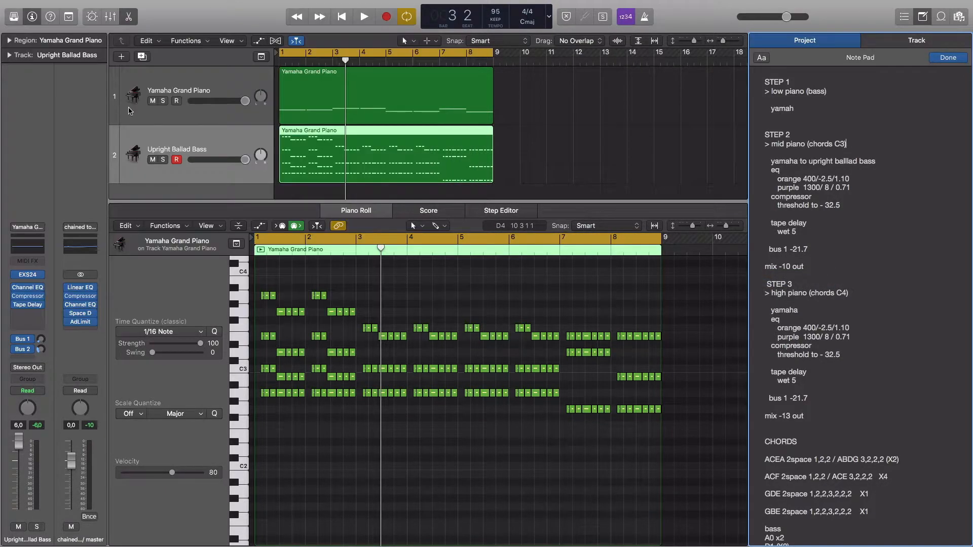
# Solo the Upright Ballad Bass track, listen to its chords, and return the playhead to bar 1.
pyautogui.click(163, 160)
pyautogui.press('space')
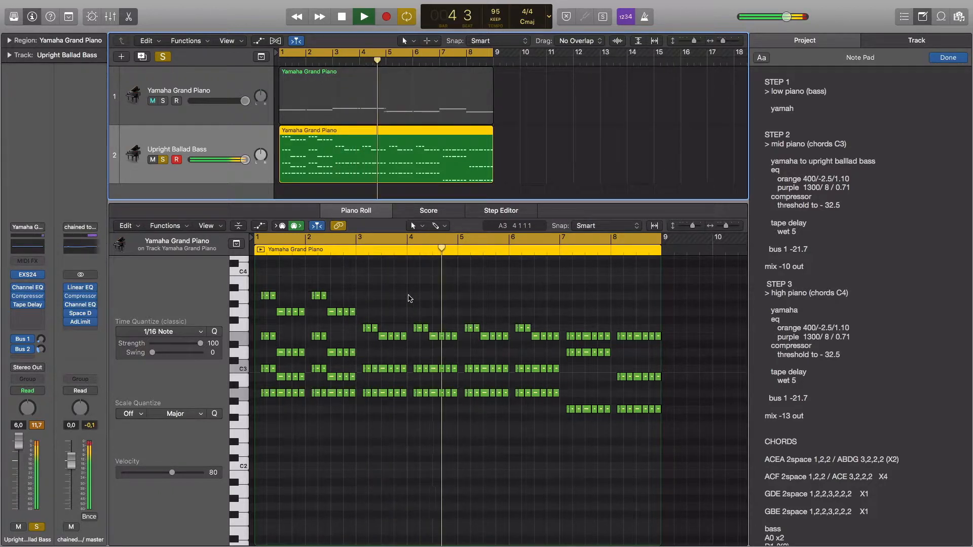
pyautogui.press('space')
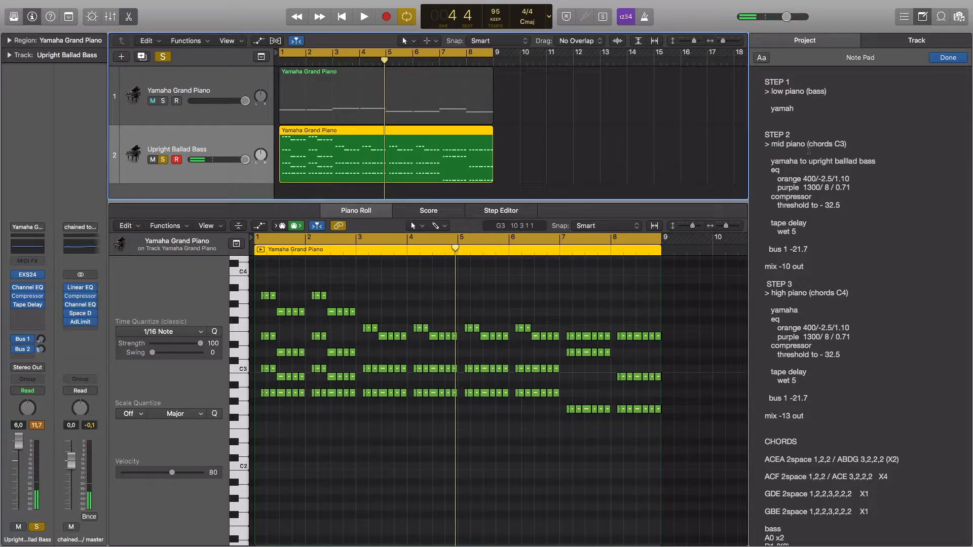
pyautogui.moveTo(455, 249); pyautogui.dragTo(254, 249)
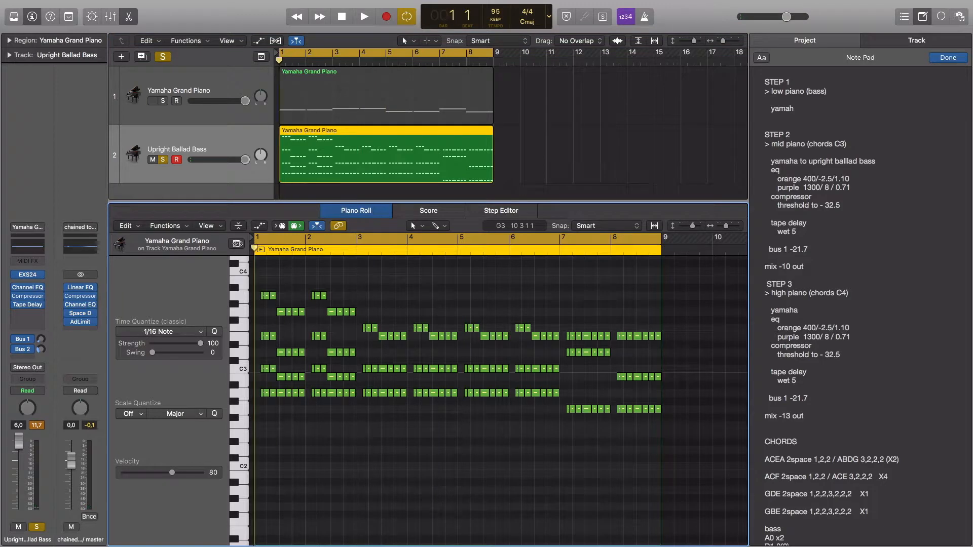
# While the track plays, set the Channel EQ's 400 Hz band to -2.5 dB and its 1300 Hz band to +8.0 dB.
pyautogui.click(27, 288)
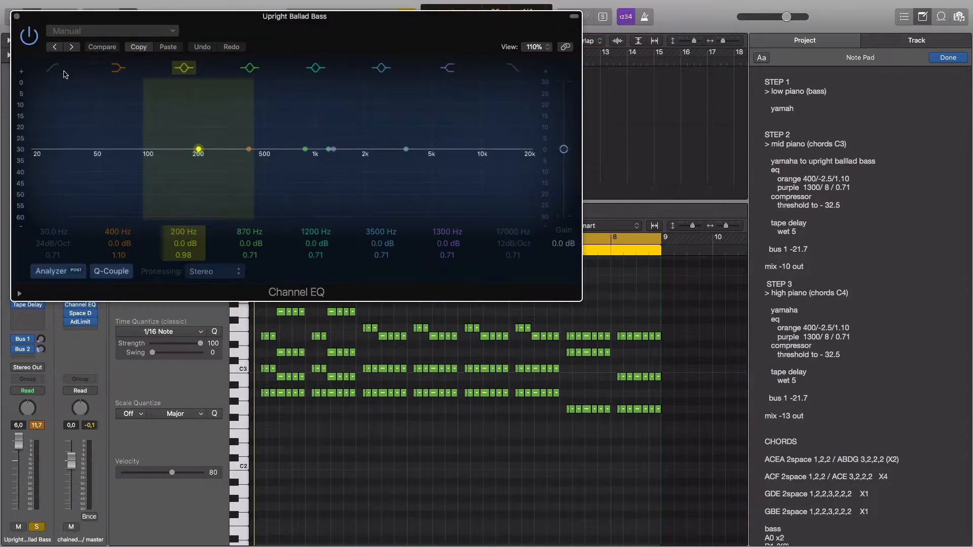
pyautogui.press('space')
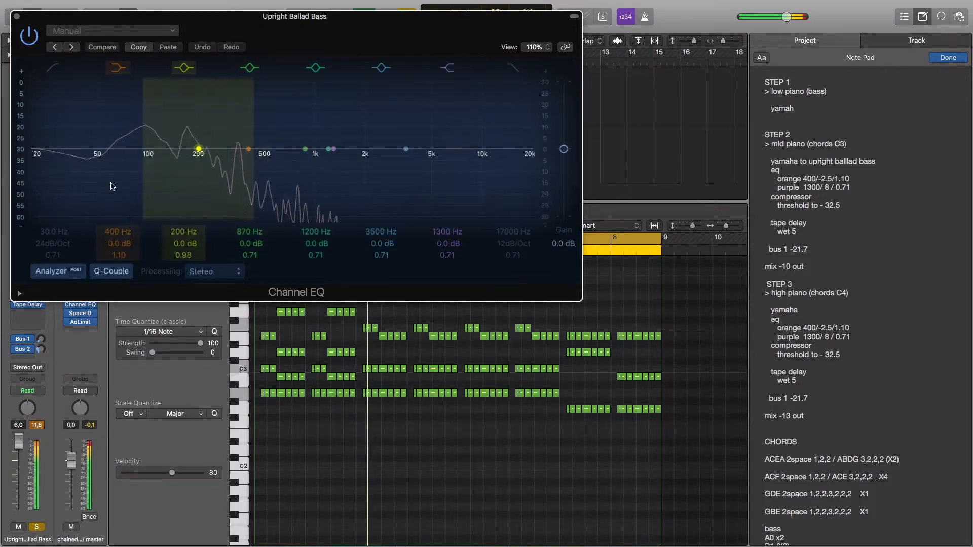
pyautogui.moveTo(115, 239); pyautogui.dragTo(115, 255)
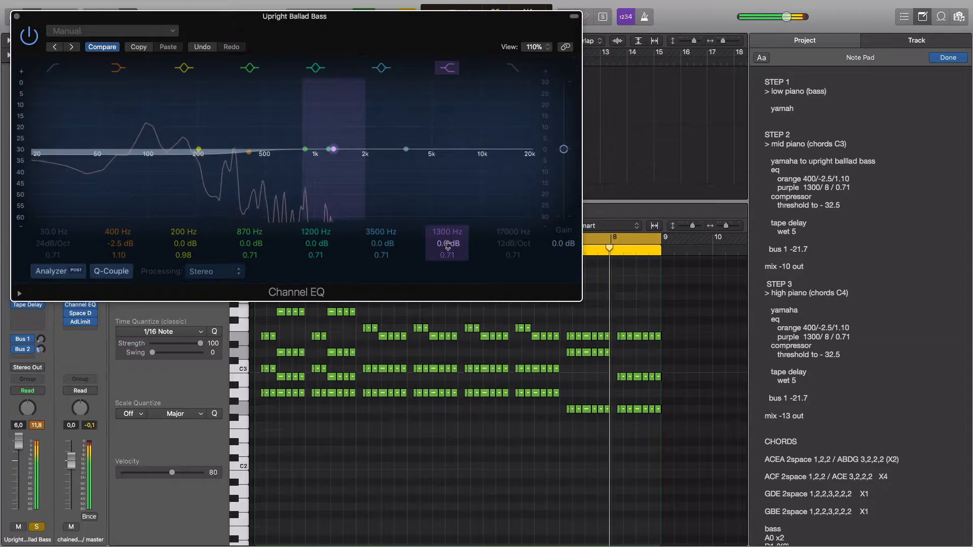
pyautogui.moveTo(448, 245); pyautogui.dragTo(448, 225)
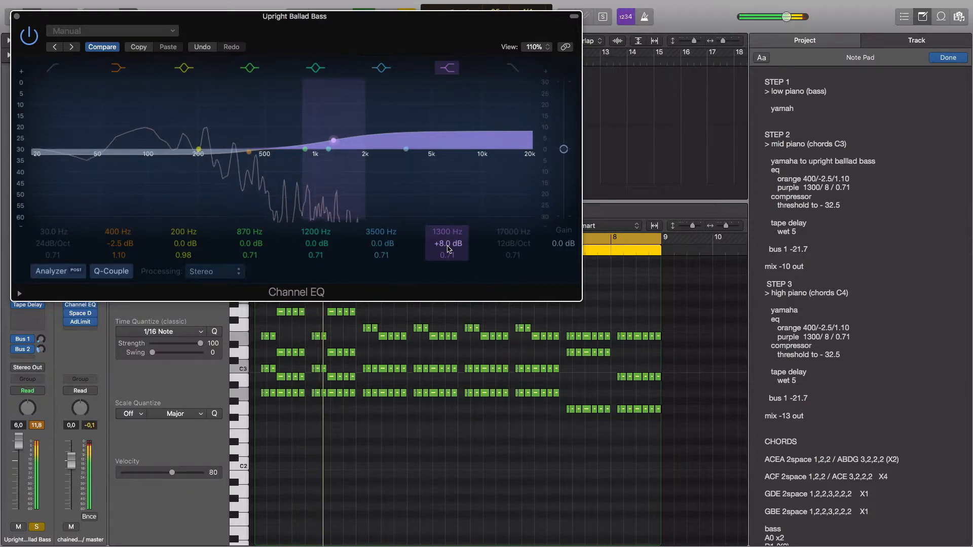
# Compare the sound with the 1300 Hz EQ band off and on, leave it on, and return the playhead to bar 1.
pyautogui.click(447, 69)
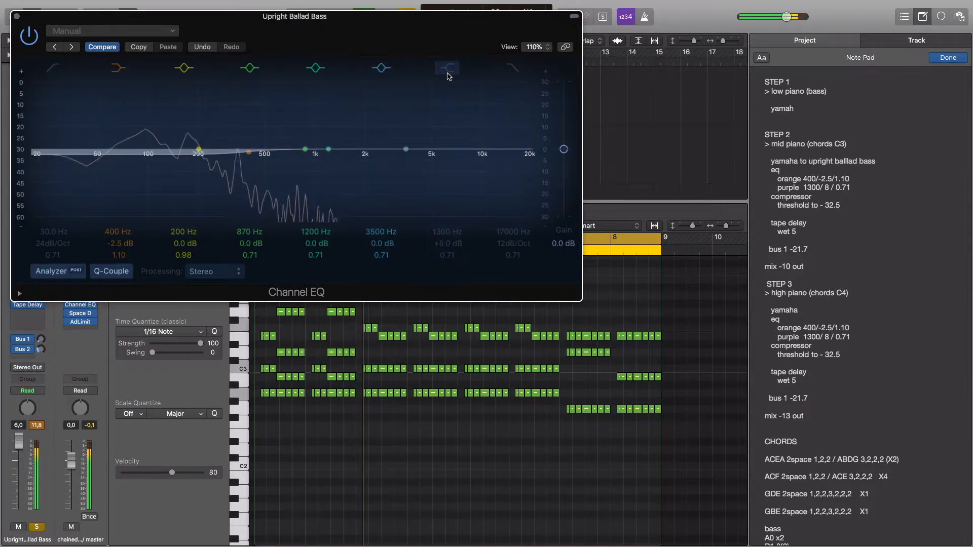
pyautogui.click(448, 76)
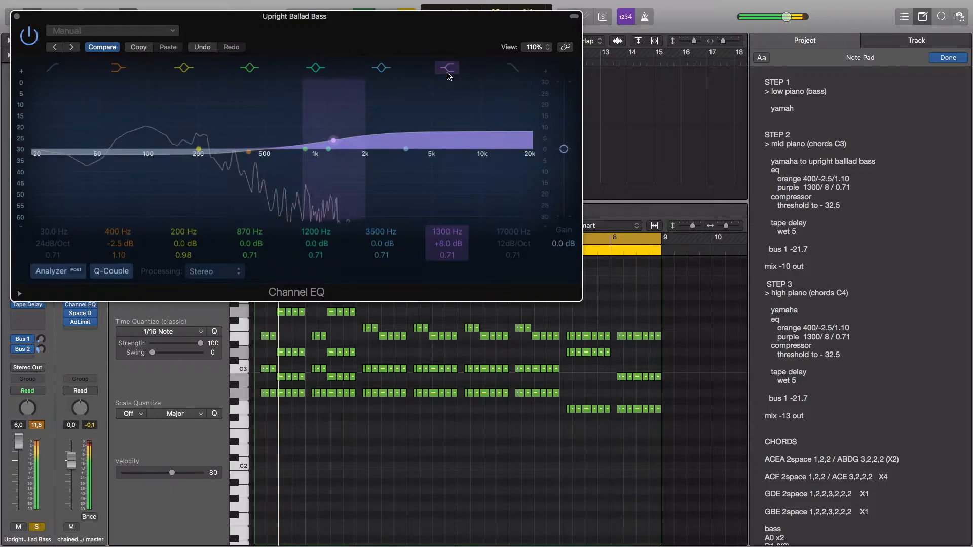
pyautogui.click(16, 17)
pyautogui.press('space')
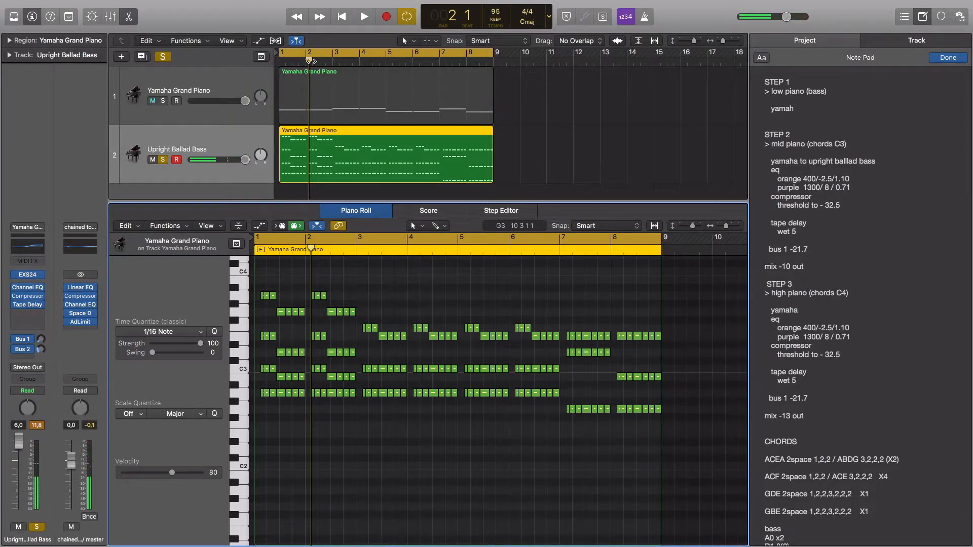
pyautogui.moveTo(310, 61); pyautogui.dragTo(281, 60)
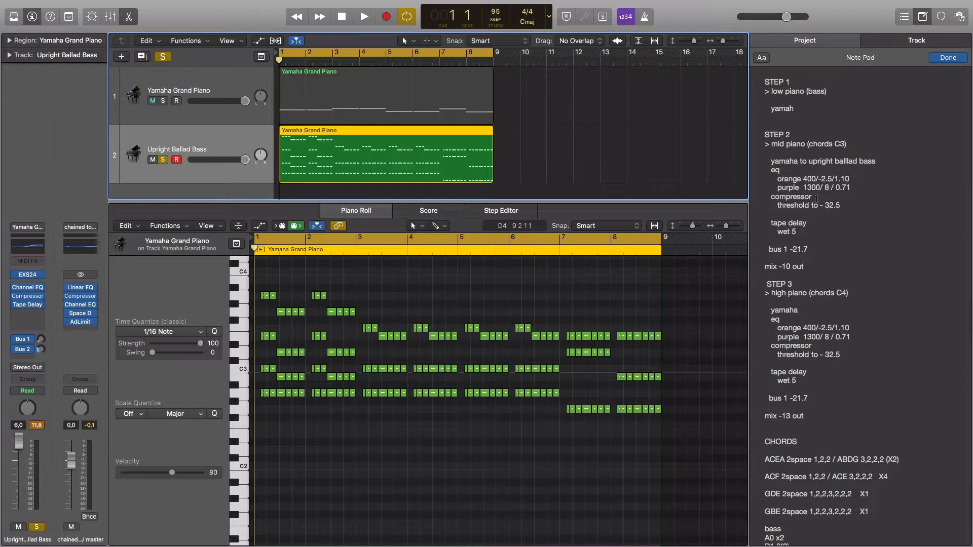
# Lower the Compressor threshold to about -32.5 dB, as in the project notes, while the track plays.
pyautogui.click(26, 298)
pyautogui.press('space')
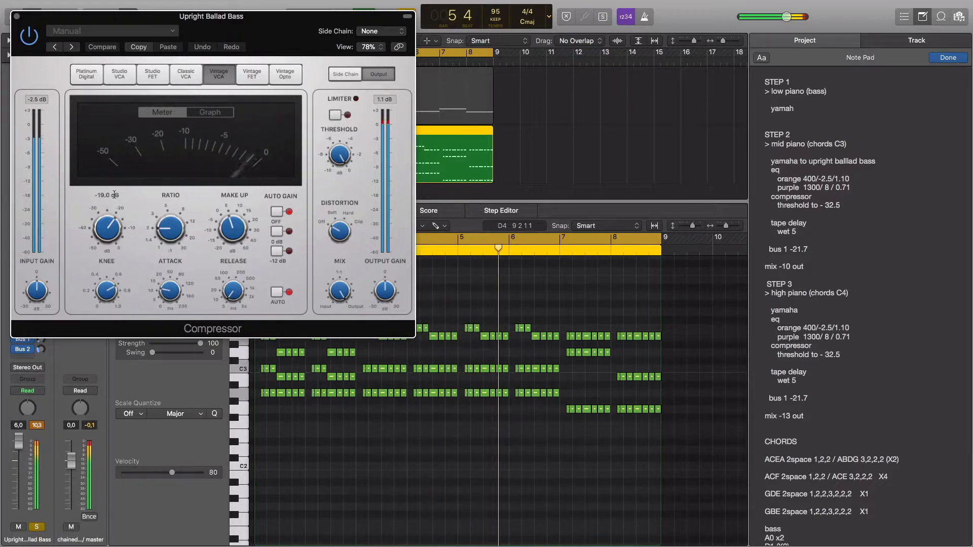
pyautogui.moveTo(106, 233)
pyautogui.mouseDown()
pyautogui.moveTo(106, 244)
pyautogui.moveTo(107, 236)
pyautogui.mouseUp()
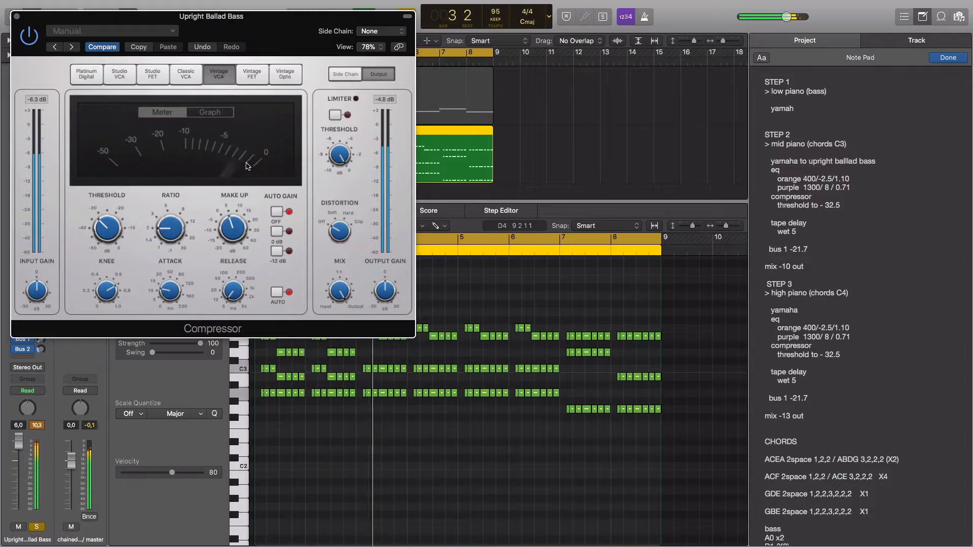
pyautogui.click(17, 18)
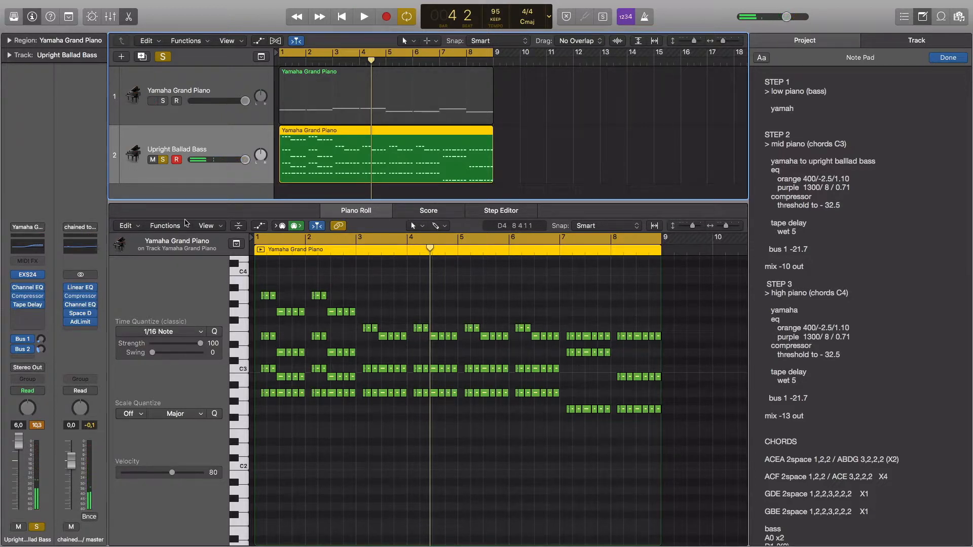
# Adjust the Tape Delay's wet output following the notes' wet 5 setting, and play the chords from bar 1.
pyautogui.click(28, 305)
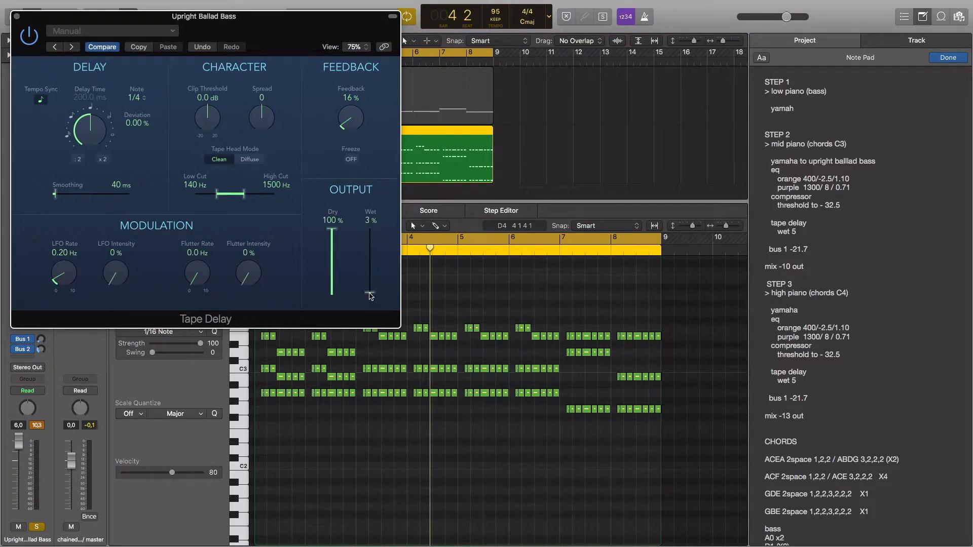
pyautogui.click(18, 16)
pyautogui.press('Return')
pyautogui.press('space')
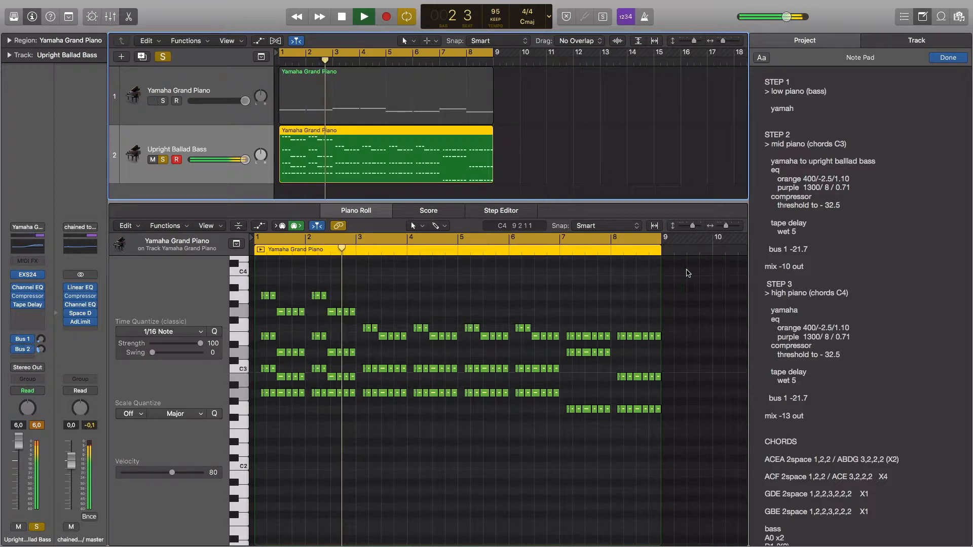
# Highlight the noted Bus 1 value of -21.7 and raise the track's Bus 1 send to match it.
pyautogui.tripleClick(770, 248)
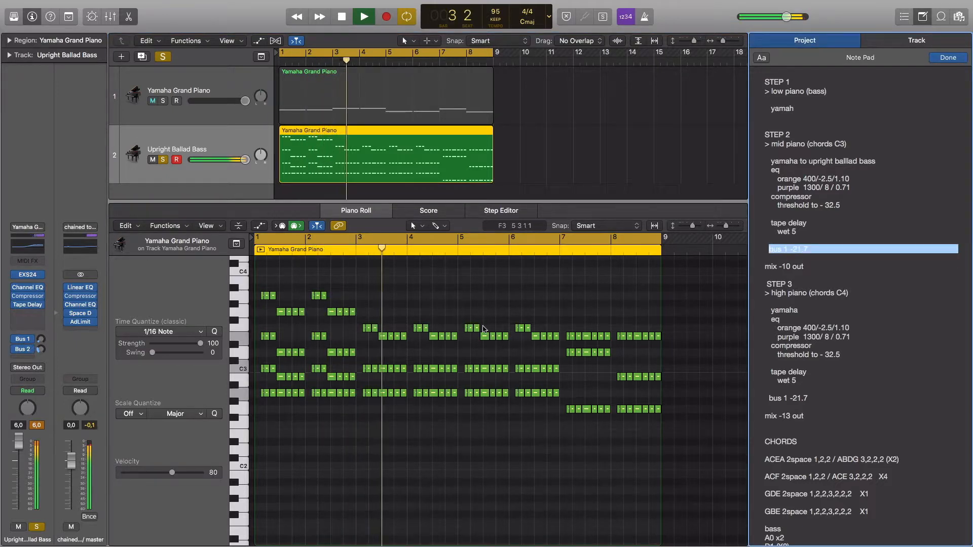
pyautogui.click(42, 342)
pyautogui.moveTo(42, 341); pyautogui.dragTo(41, 331)
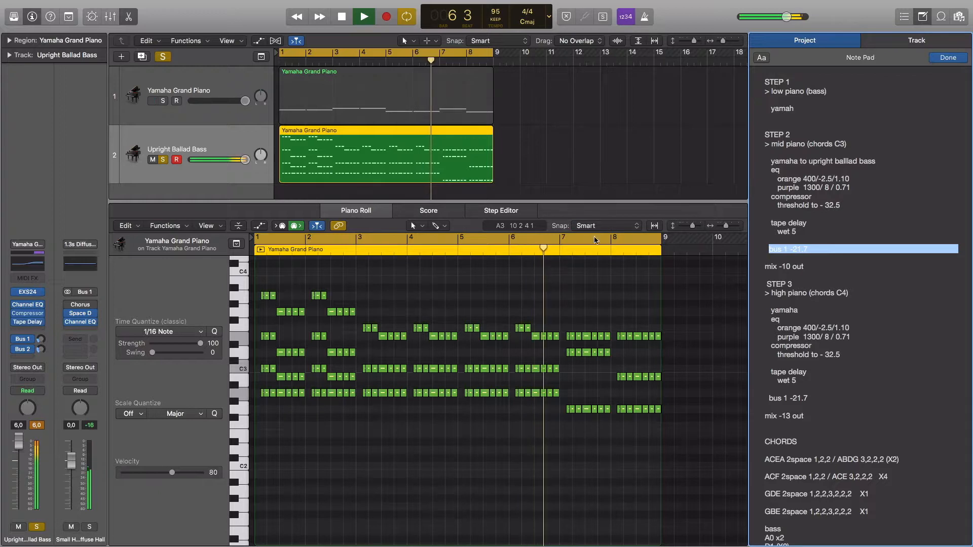
# Highlight the mix -10 out note and lower the Upright Ballad Bass volume fader to -8.0 dB during playback.
pyautogui.moveTo(824, 270); pyautogui.dragTo(766, 267)
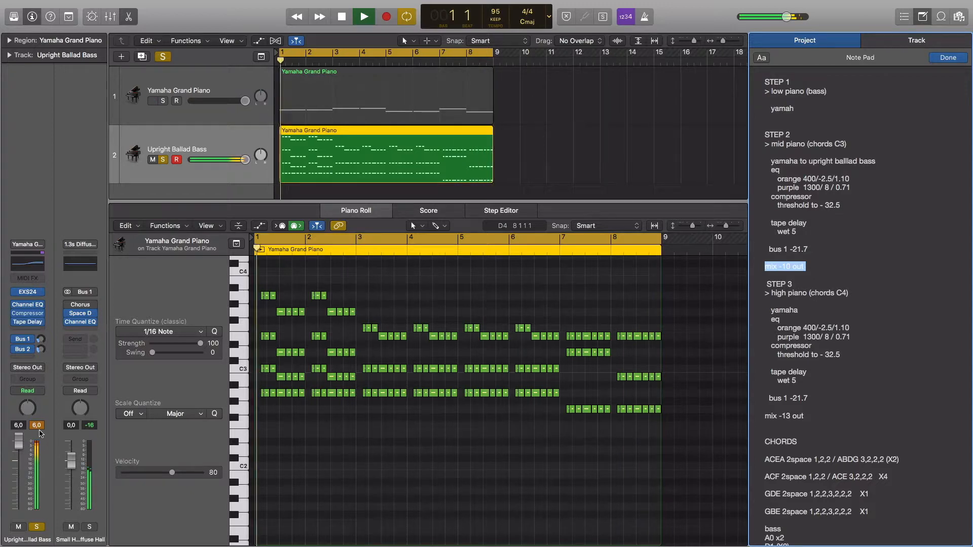
pyautogui.click(18, 439)
pyautogui.moveTo(13, 440); pyautogui.dragTo(21, 460)
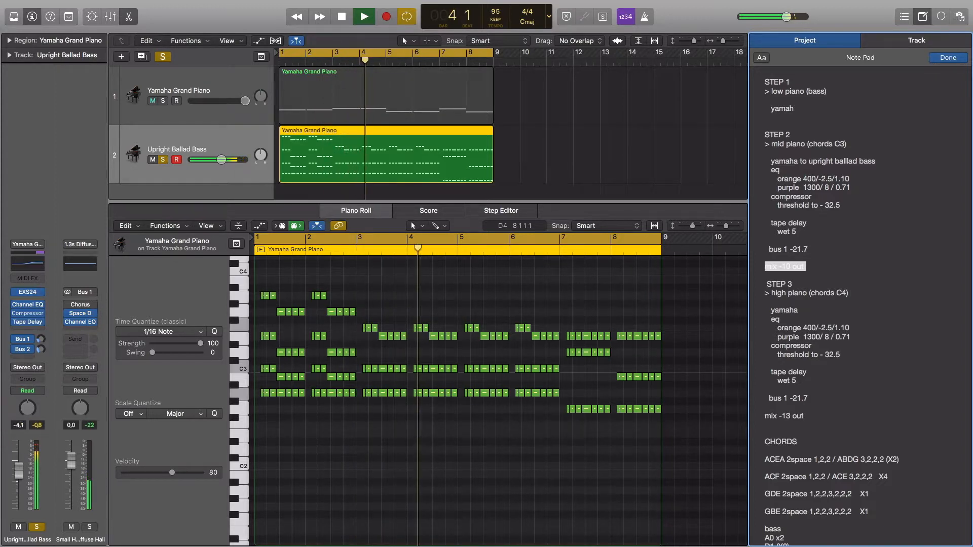
pyautogui.moveTo(19, 460); pyautogui.dragTo(19, 469)
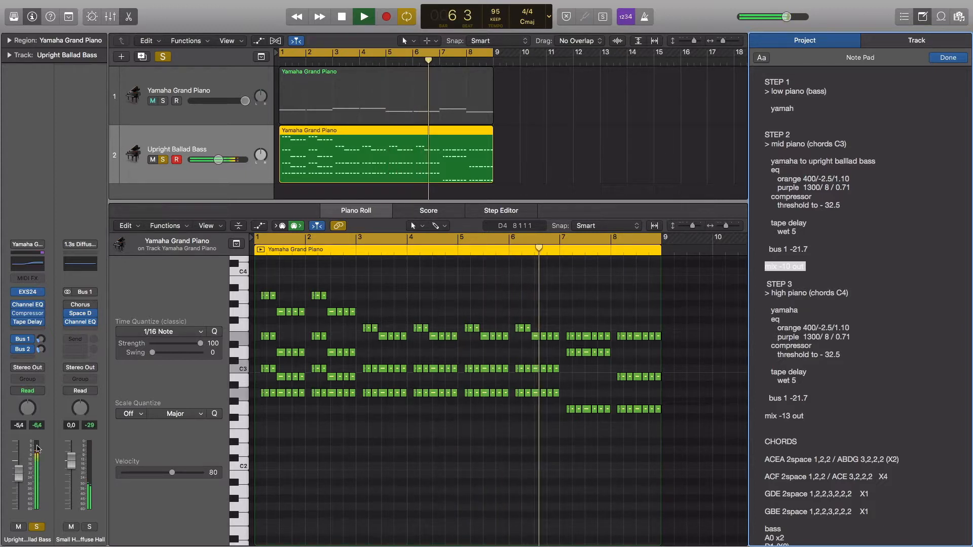
pyautogui.moveTo(19, 473); pyautogui.dragTo(19, 477)
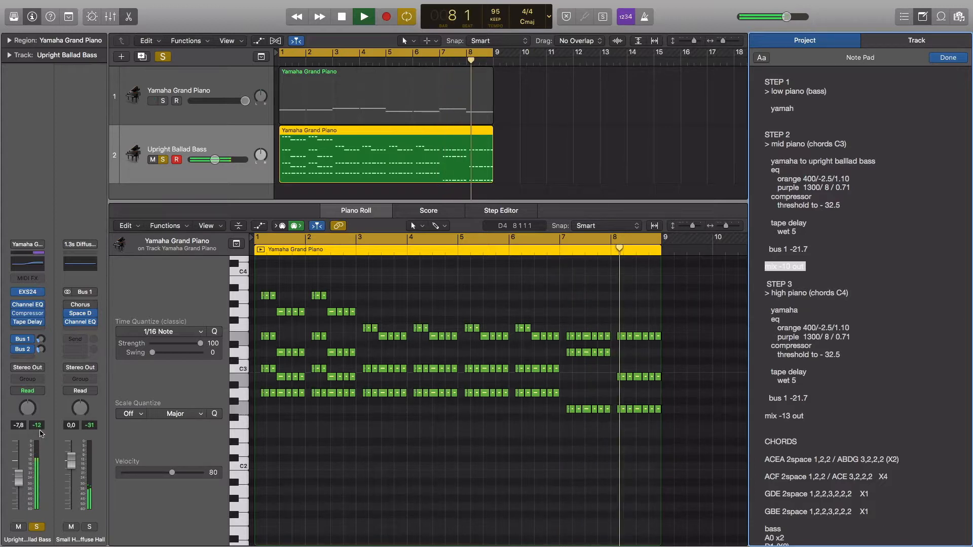
pyautogui.moveTo(17, 478); pyautogui.dragTo(19, 476)
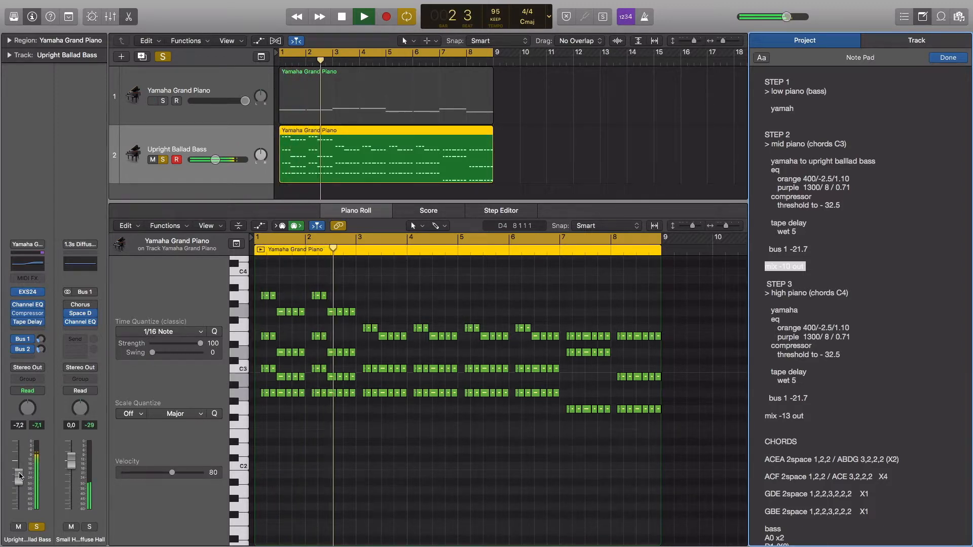
pyautogui.moveTo(23, 475); pyautogui.dragTo(20, 477)
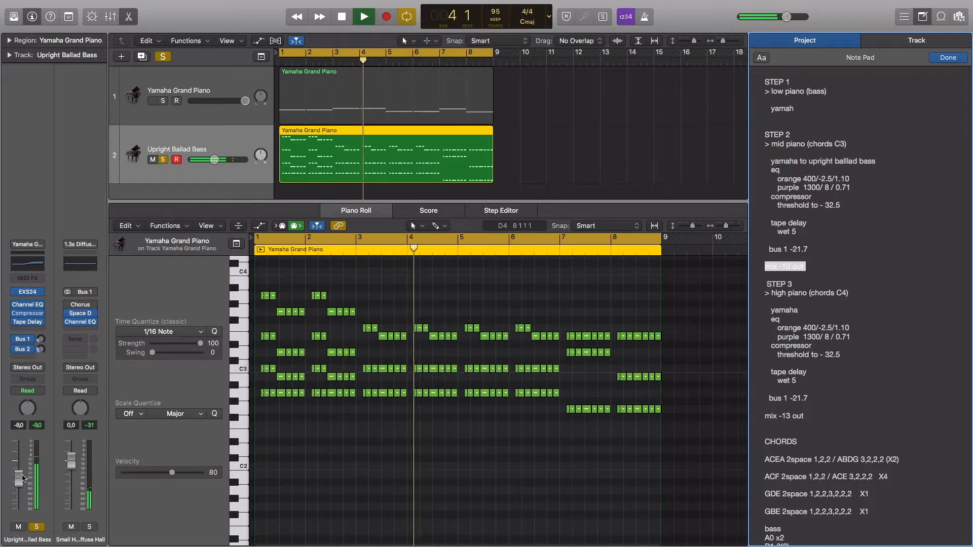
# Fine-tune the Upright Ballad Bass volume fader to -9.0 dB while the chords play.
pyautogui.moveTo(19, 478); pyautogui.dragTo(18, 480)
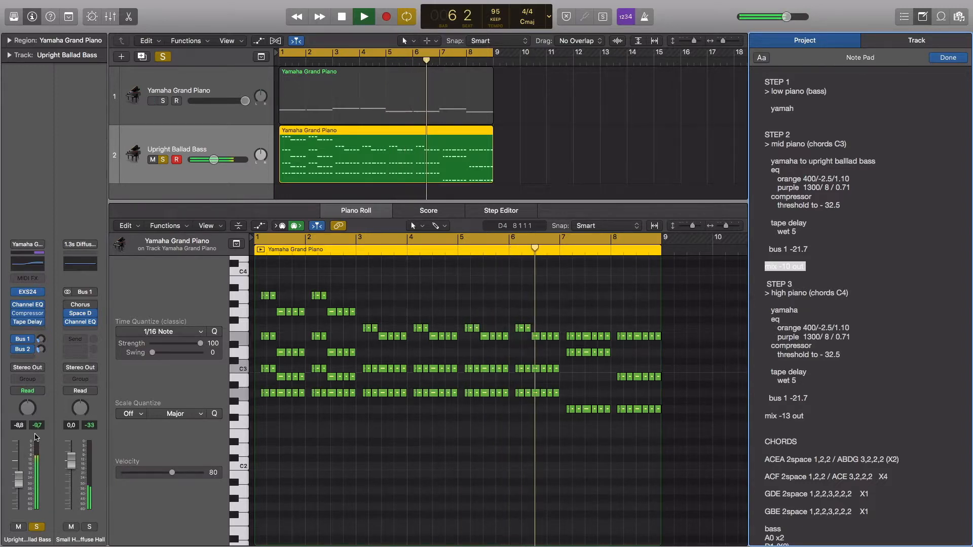
pyautogui.moveTo(16, 480); pyautogui.dragTo(16, 478)
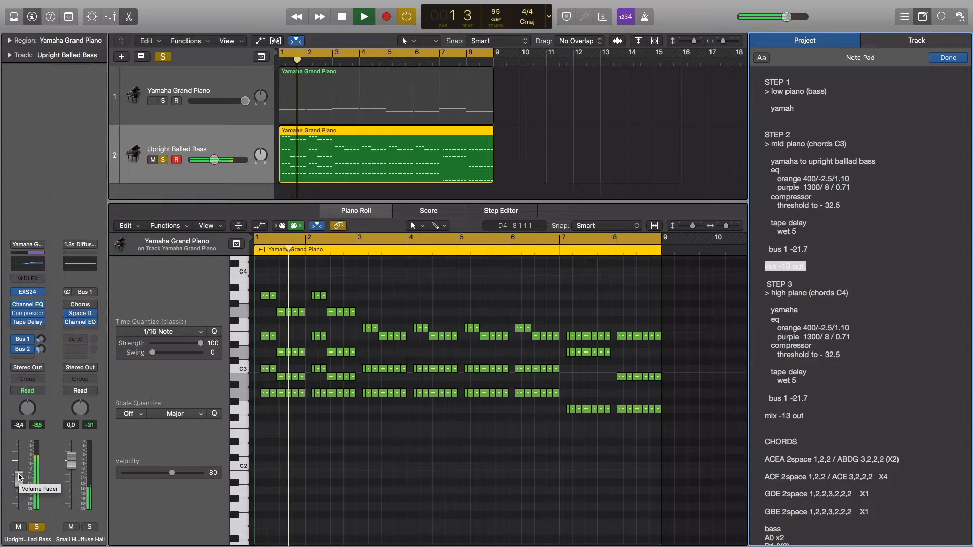
pyautogui.moveTo(18, 477); pyautogui.dragTo(19, 479)
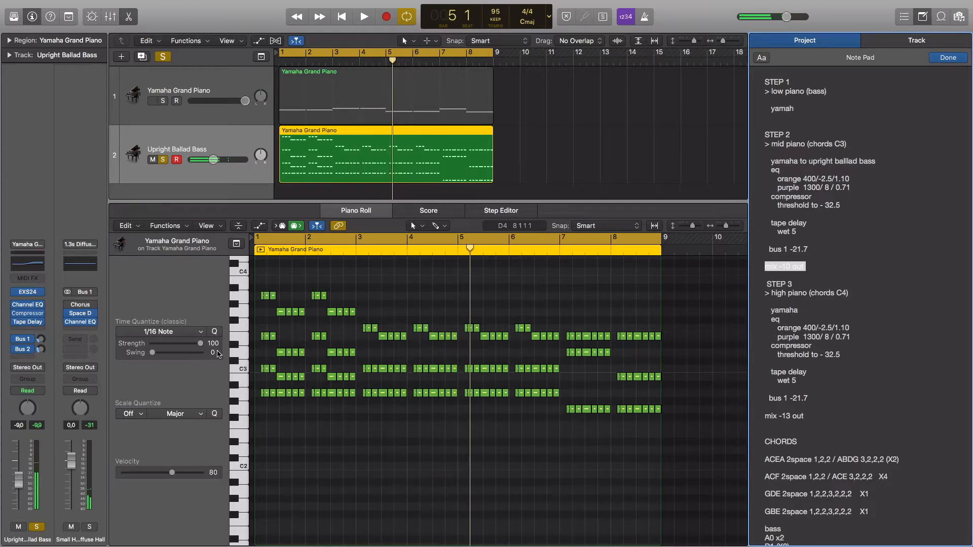
# Close the Piano Roll, place the playhead at bar 1, and duplicate the Upright Ballad Bass track with its settings.
pyautogui.doubleClick(296, 201)
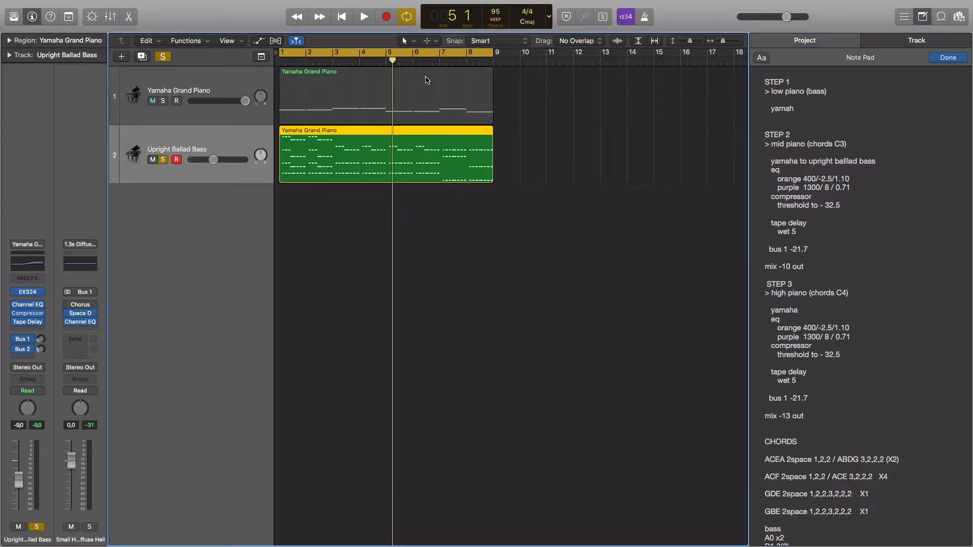
pyautogui.press('Return')
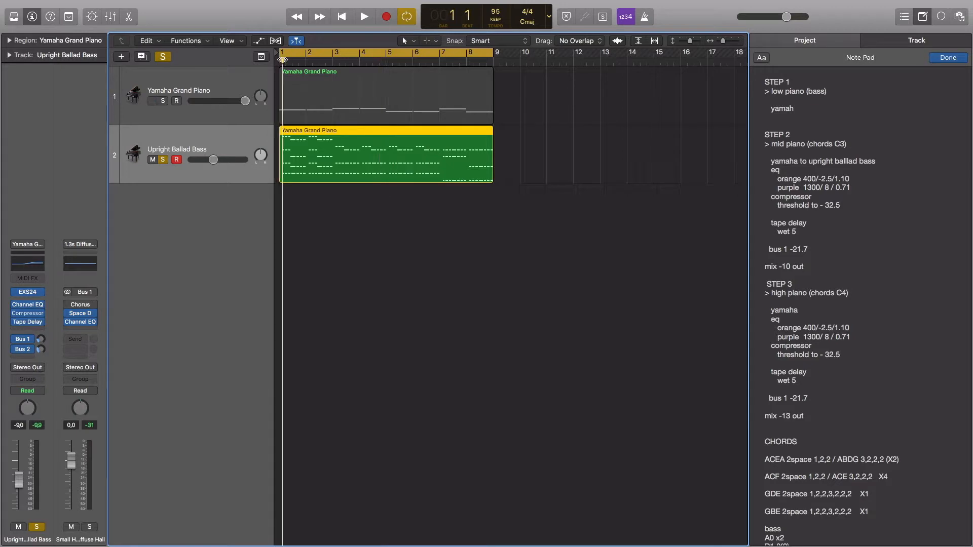
pyautogui.moveTo(282, 60); pyautogui.dragTo(278, 59)
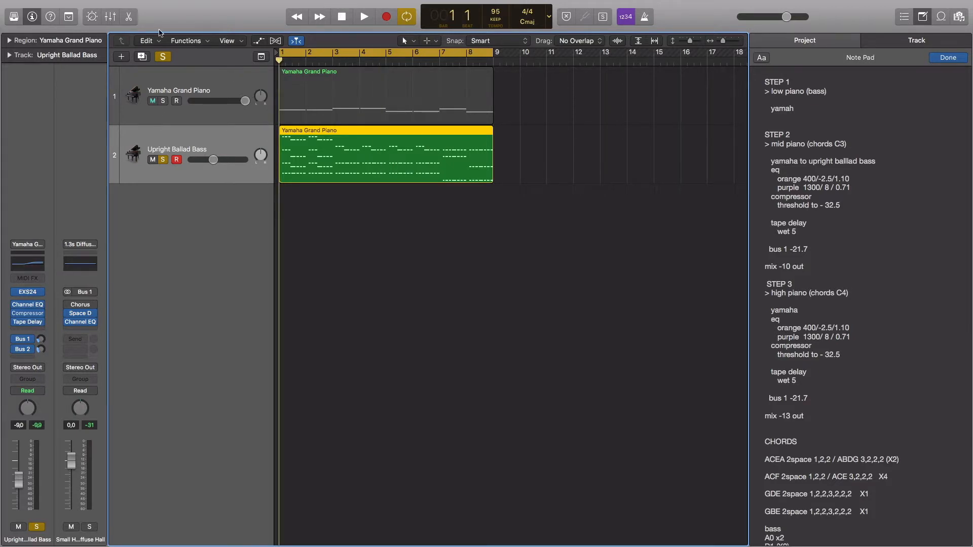
pyautogui.click(142, 56)
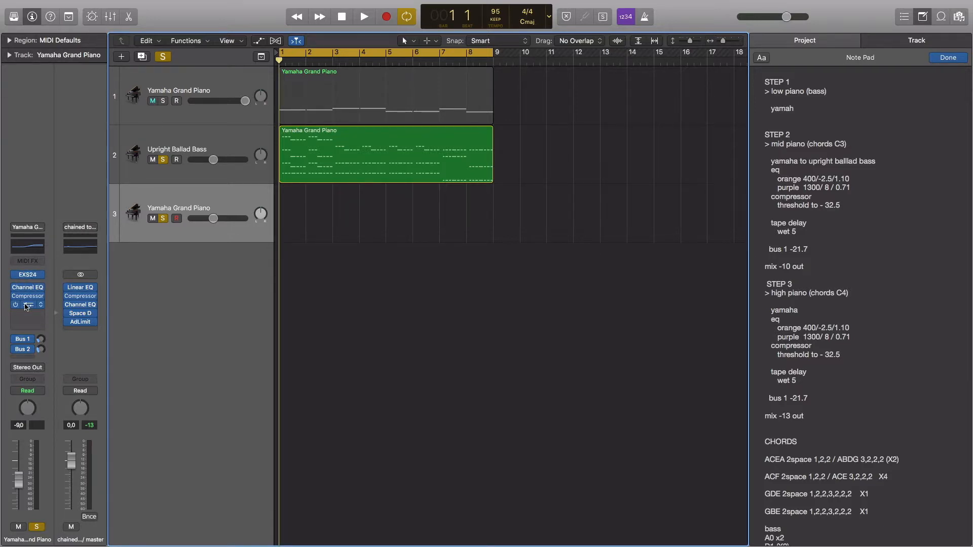
# Load the factory acoustic piano Yamaha Grand Piano into the new track's EXS24 and close the plug-in window.
pyautogui.click(27, 275)
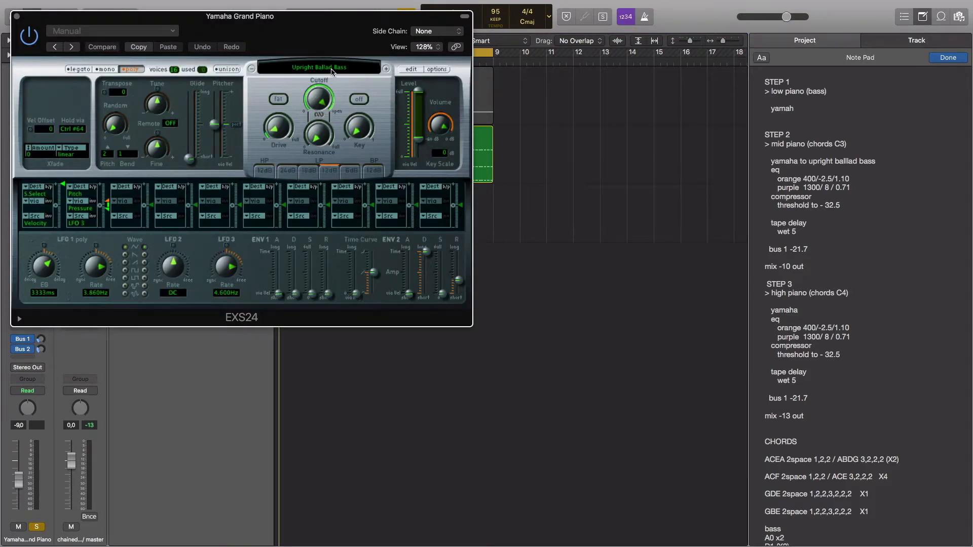
pyautogui.click(332, 71)
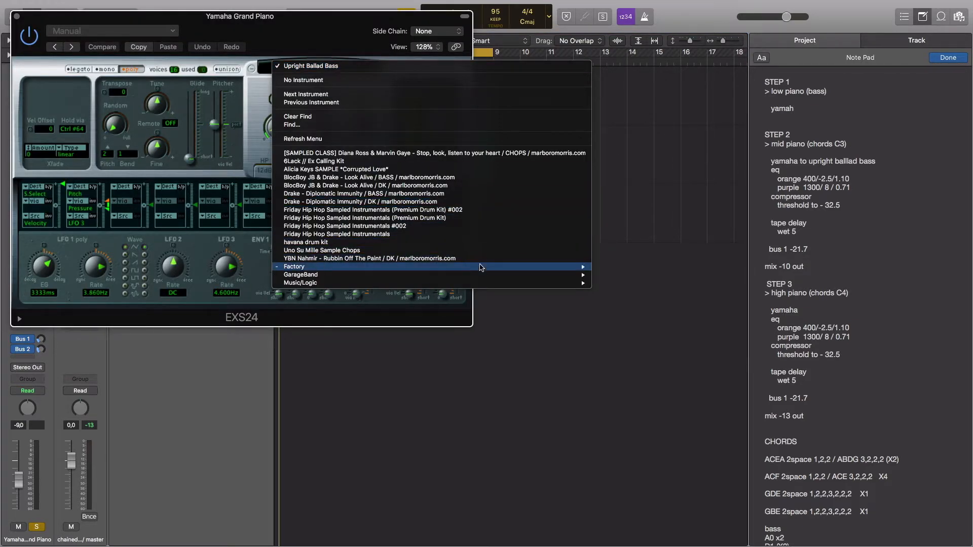
pyautogui.moveTo(580, 276)
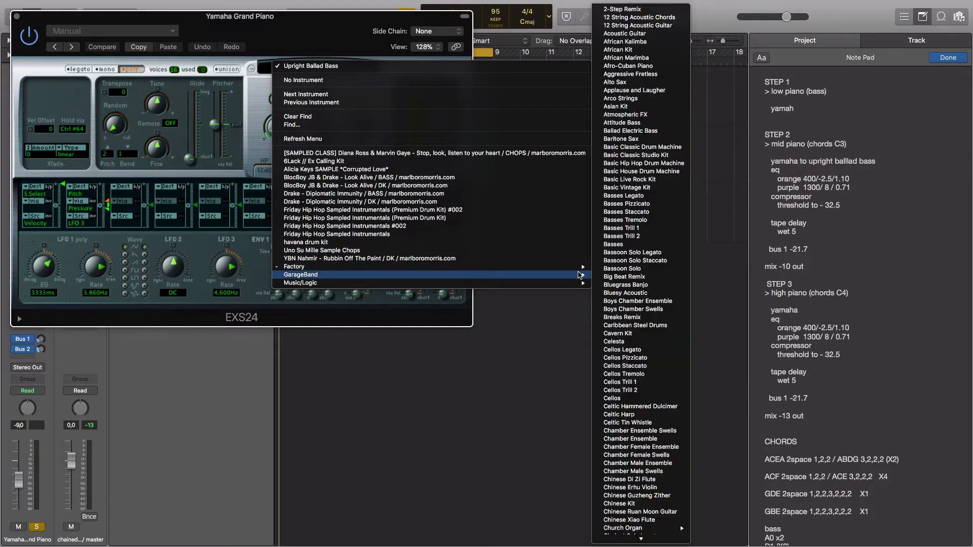
pyautogui.moveTo(629, 269)
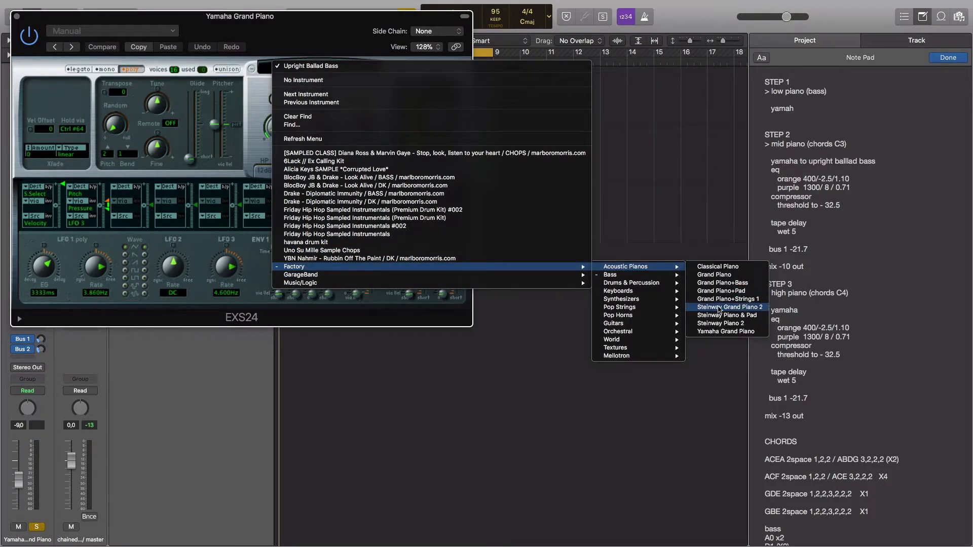
pyautogui.click(727, 332)
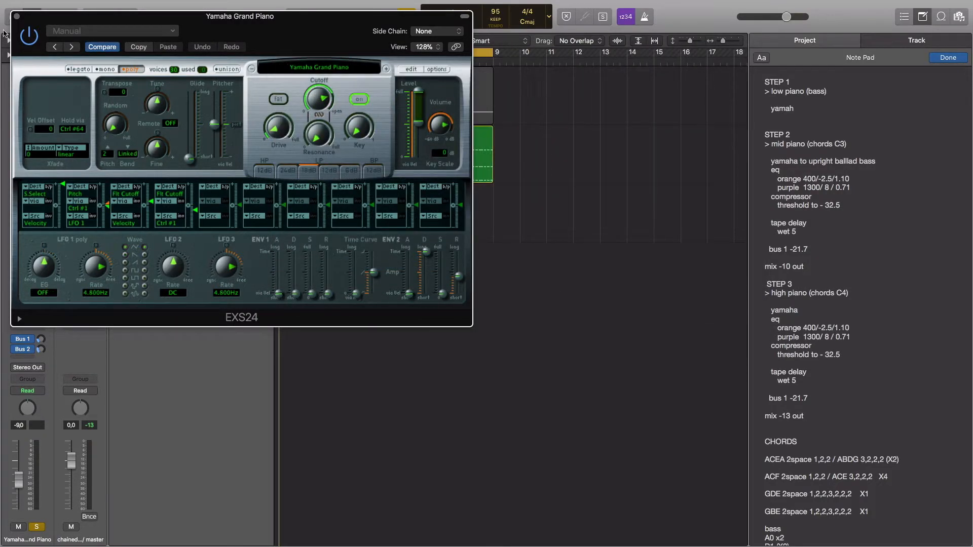
pyautogui.click(17, 19)
# Copy the chord region onto track 3 at bar 1 and transpose all its notes up one octave.
pyautogui.click(338, 141)
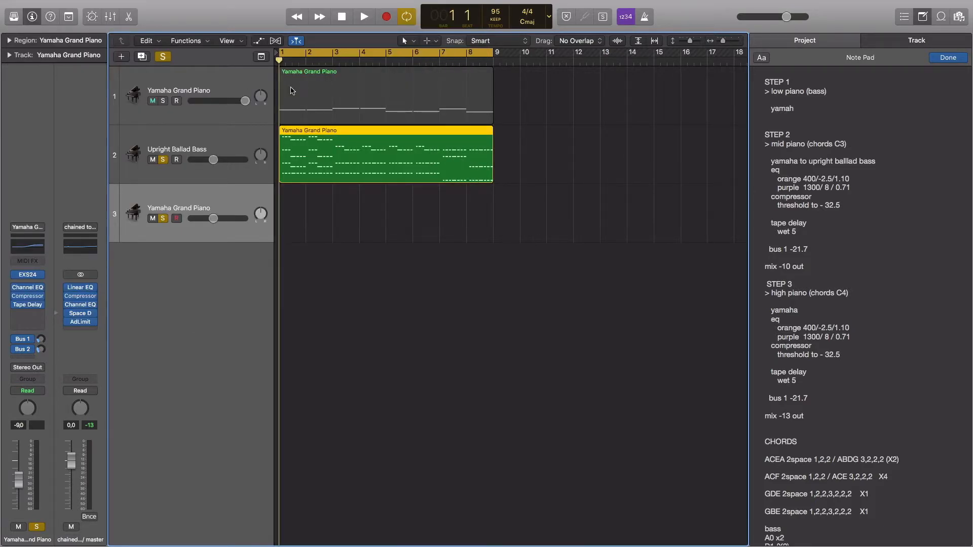
pyautogui.press('super+v')
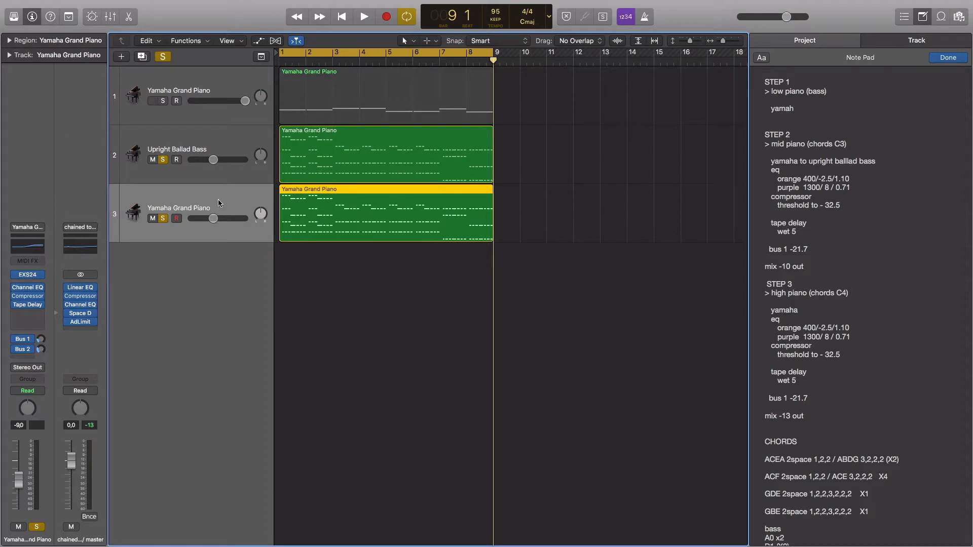
pyautogui.doubleClick(361, 213)
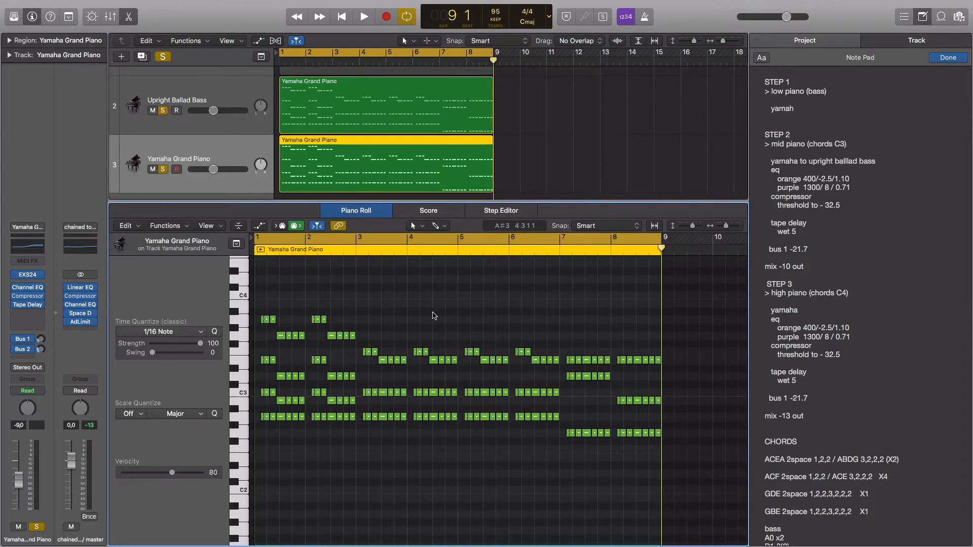
pyautogui.press('super+a')
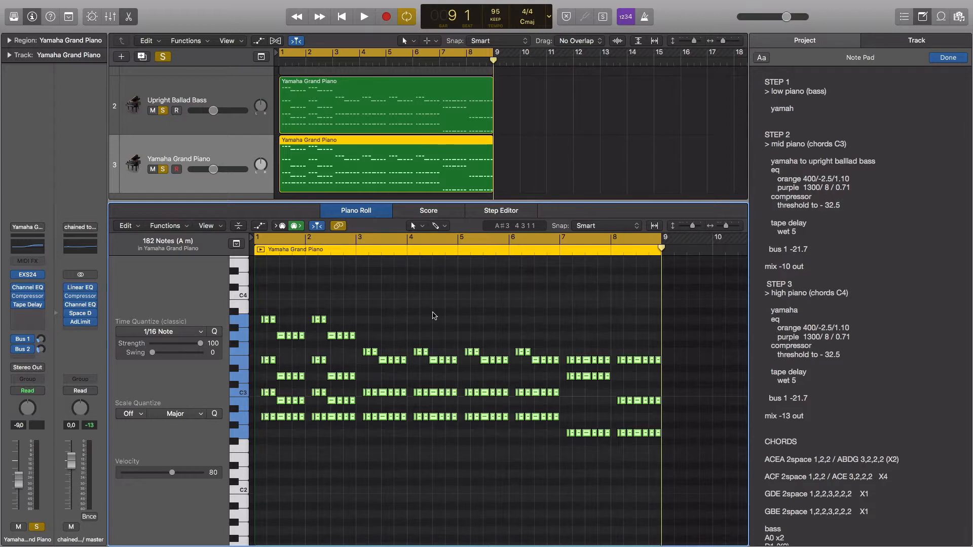
pyautogui.hotkey('alt', 'shift', 'Up')
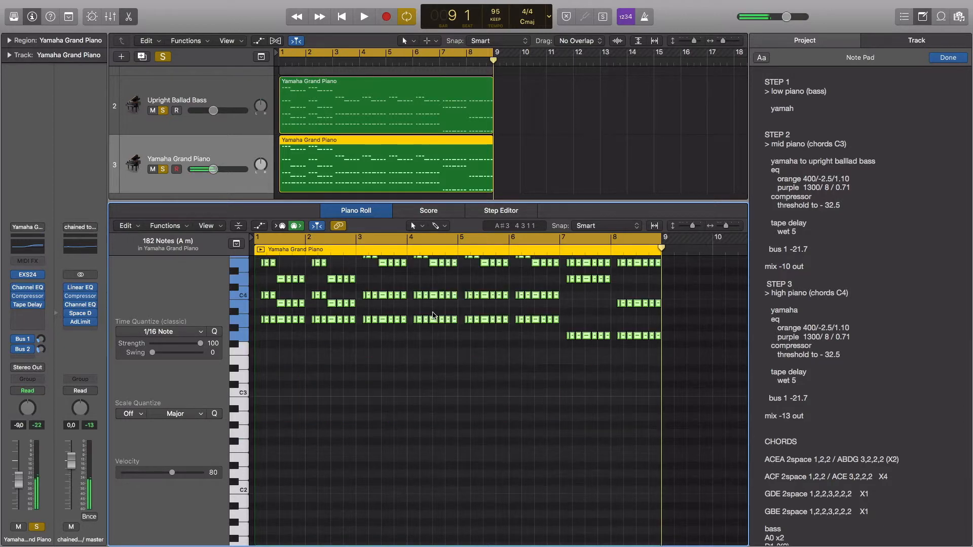
pyautogui.scroll(10, 433, 315)
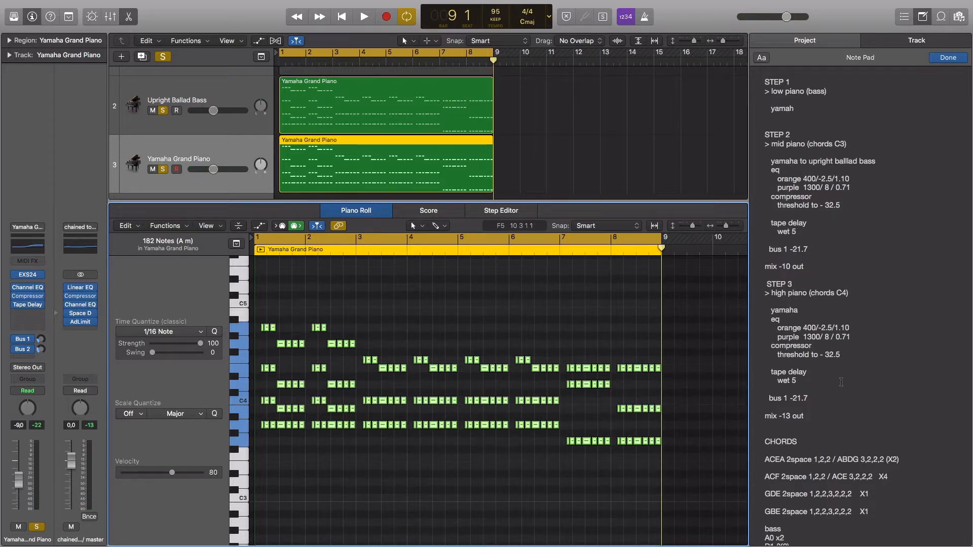
# Turn off solo on Upright Ballad Bass and play the high Yamaha Grand Piano chords alone.
pyautogui.click(155, 110)
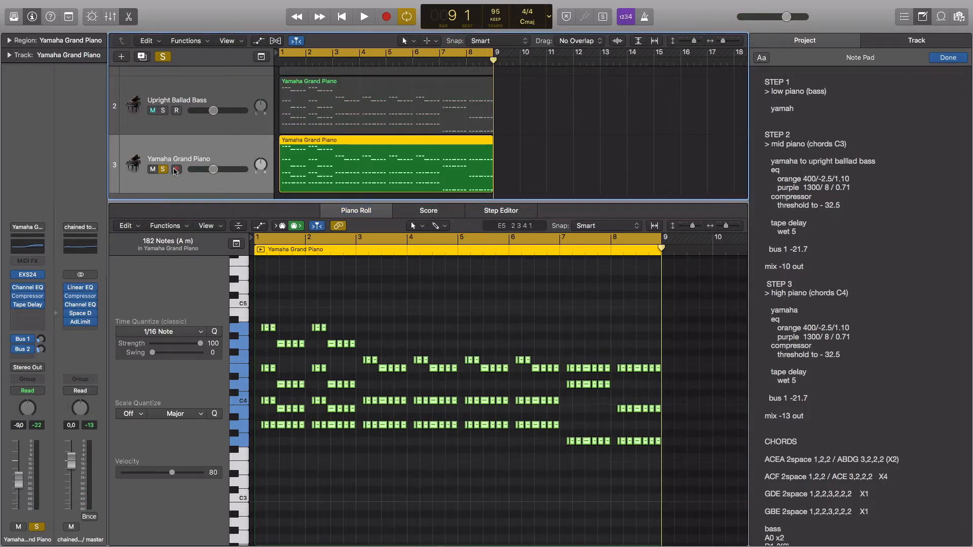
pyautogui.press('space')
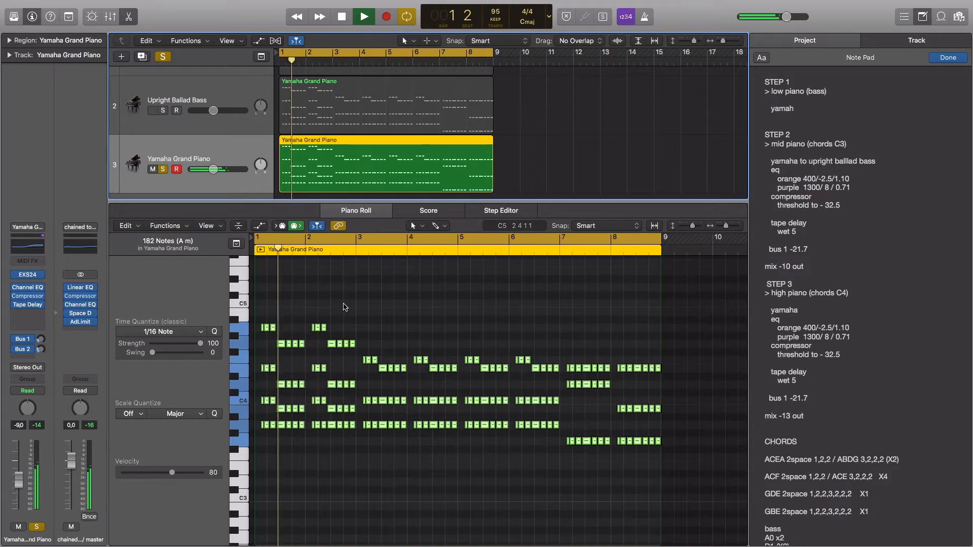
pyautogui.scroll(-1, 343, 307)
pyautogui.scroll(-1, 344, 307)
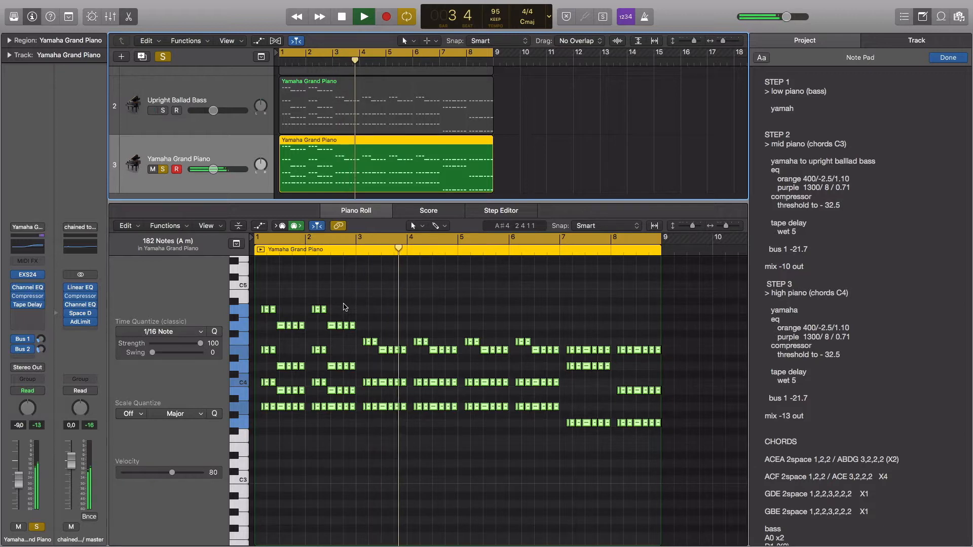
pyautogui.press('space')
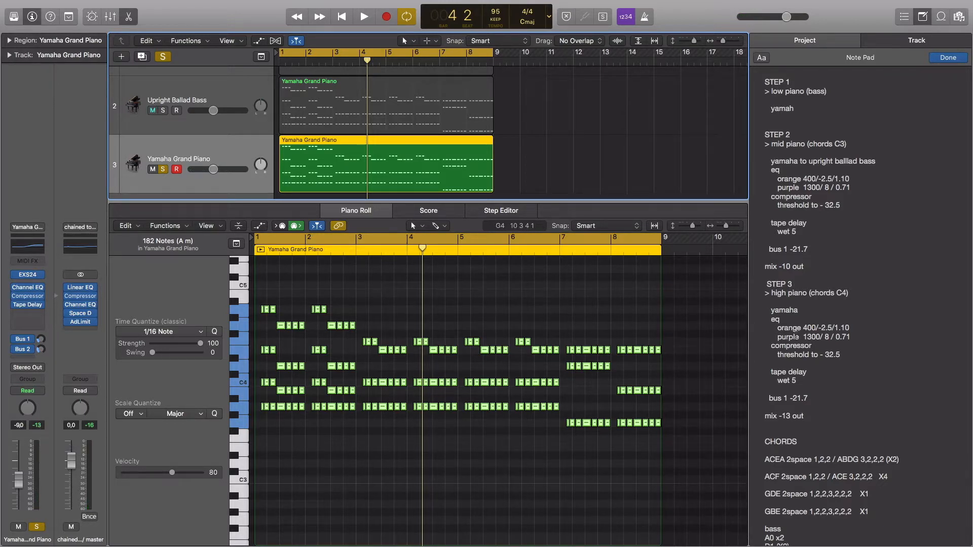
pyautogui.scroll(-1, 798, 354)
pyautogui.click(809, 412)
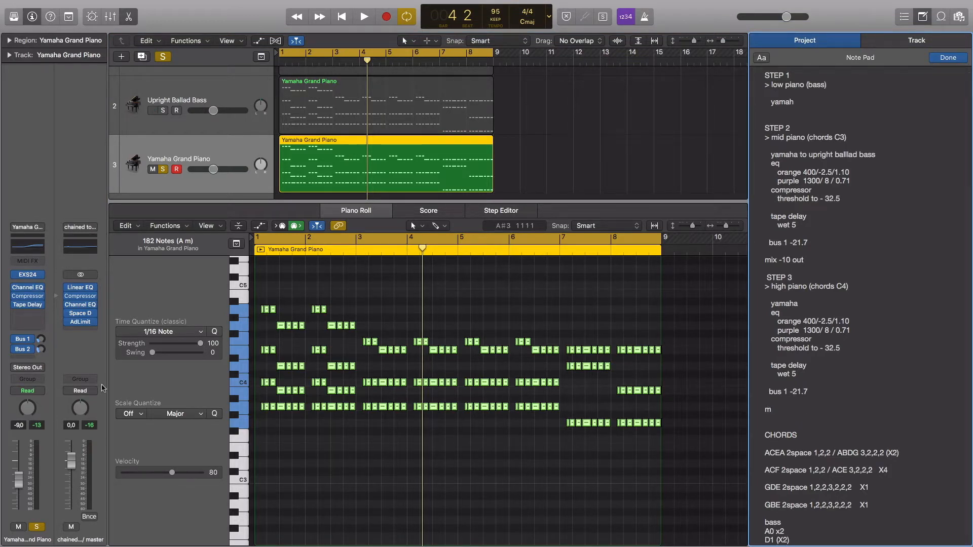
pyautogui.click(183, 287)
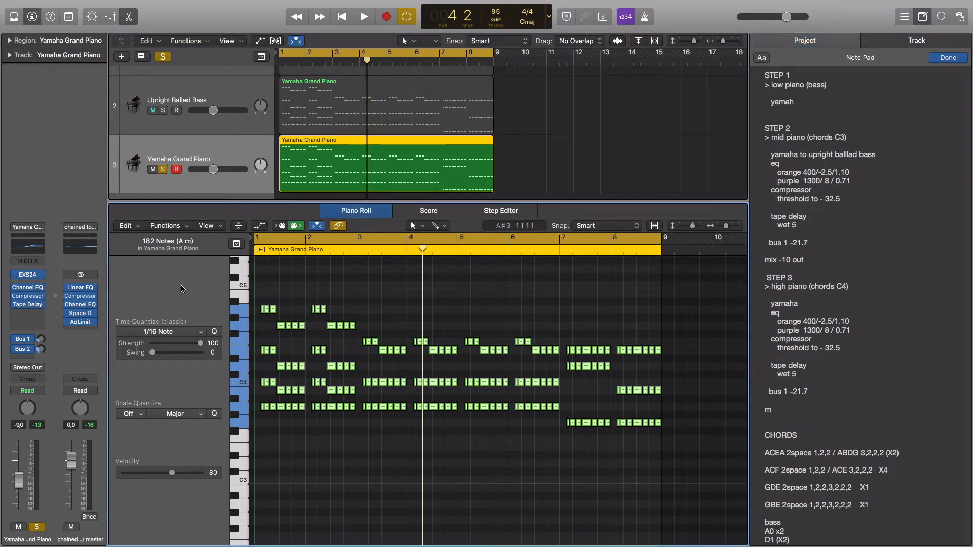
pyautogui.press('space')
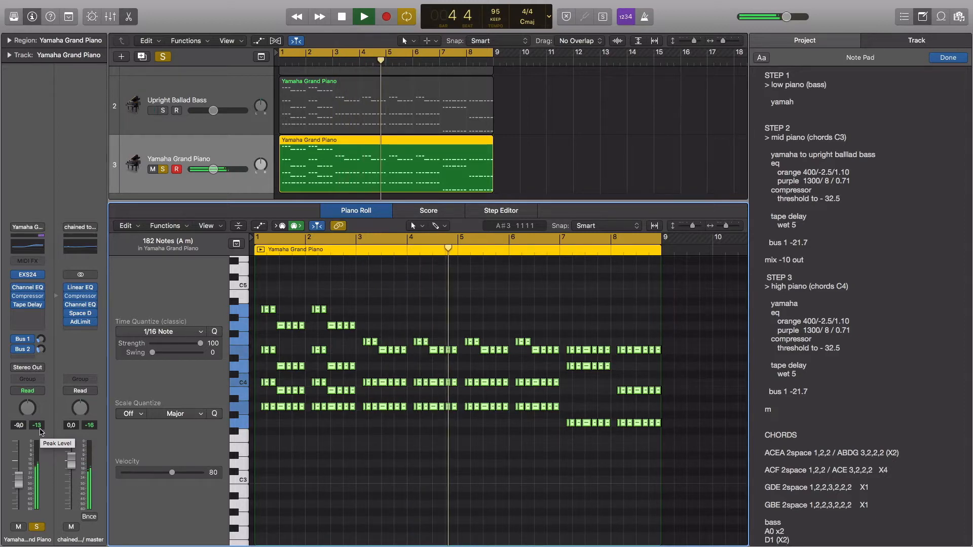
pyautogui.click(786, 415)
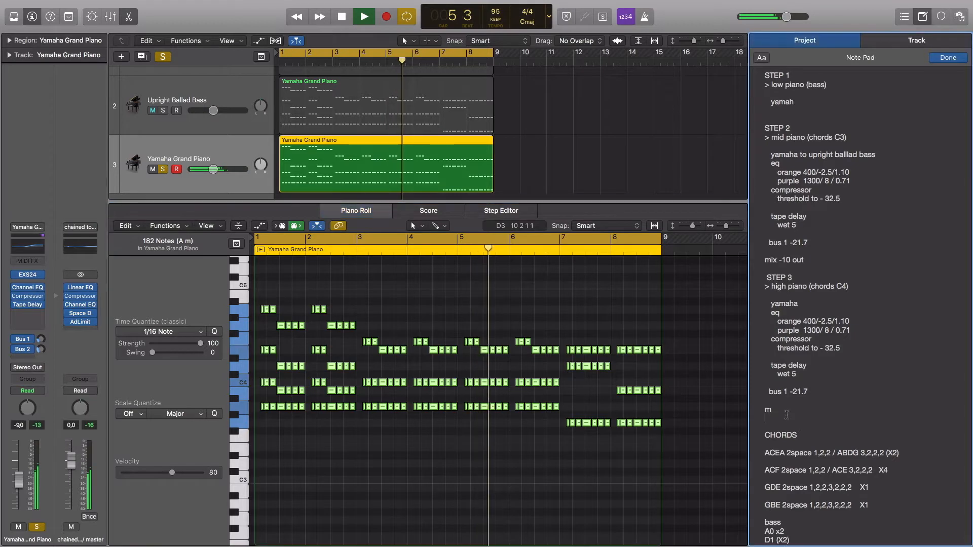
pyautogui.press('super+z')
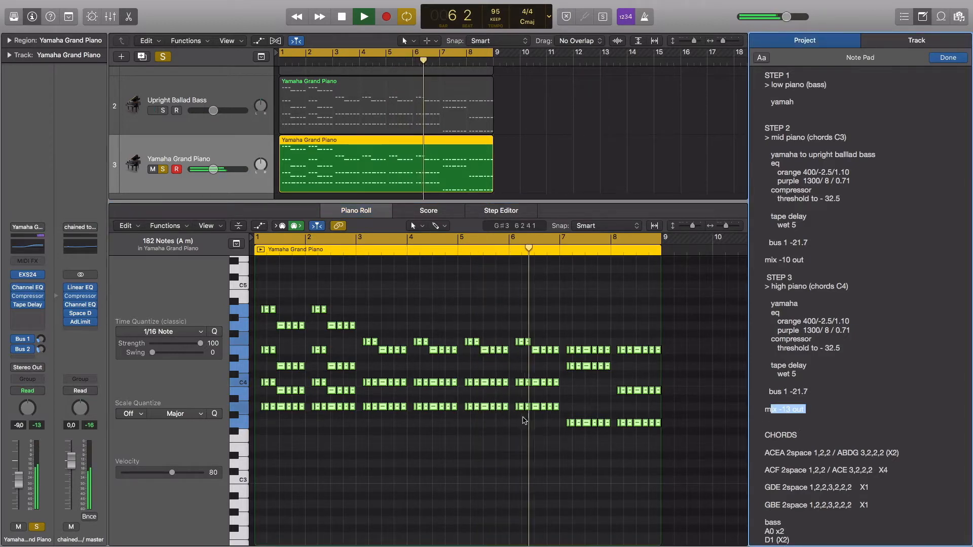
# Set the high Yamaha Grand Piano's volume fader to -8.6 dB and audition it from bar 1.
pyautogui.click(44, 445)
pyautogui.press('space')
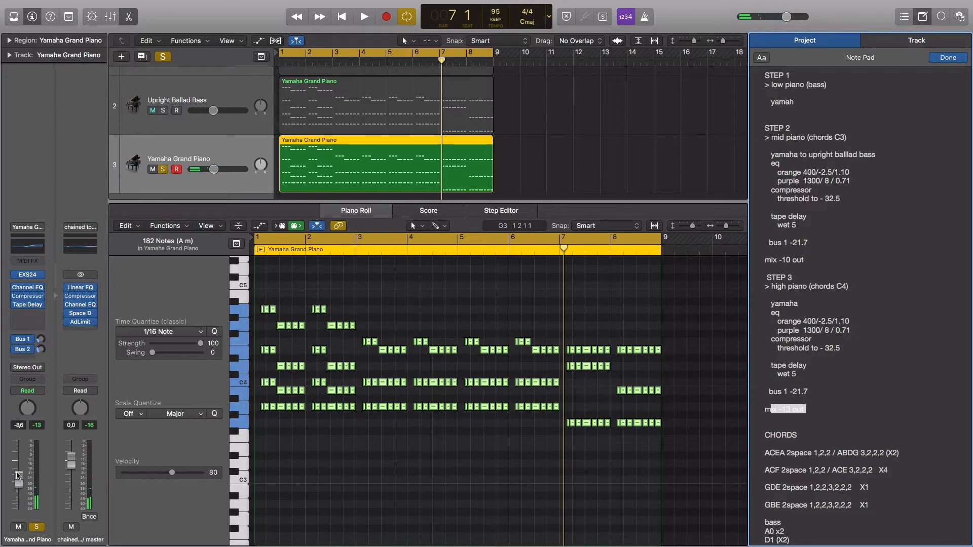
pyautogui.press('Return')
pyautogui.press('space')
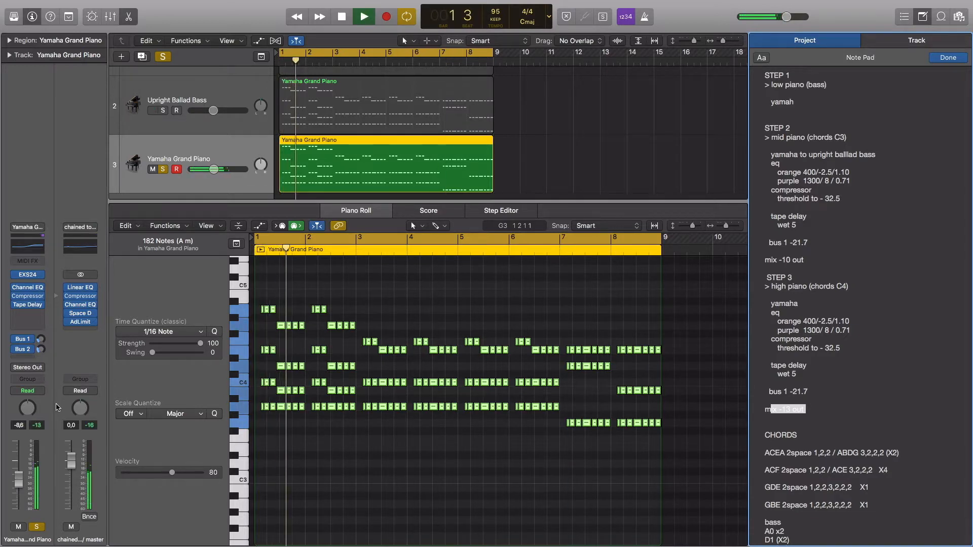
pyautogui.press('space')
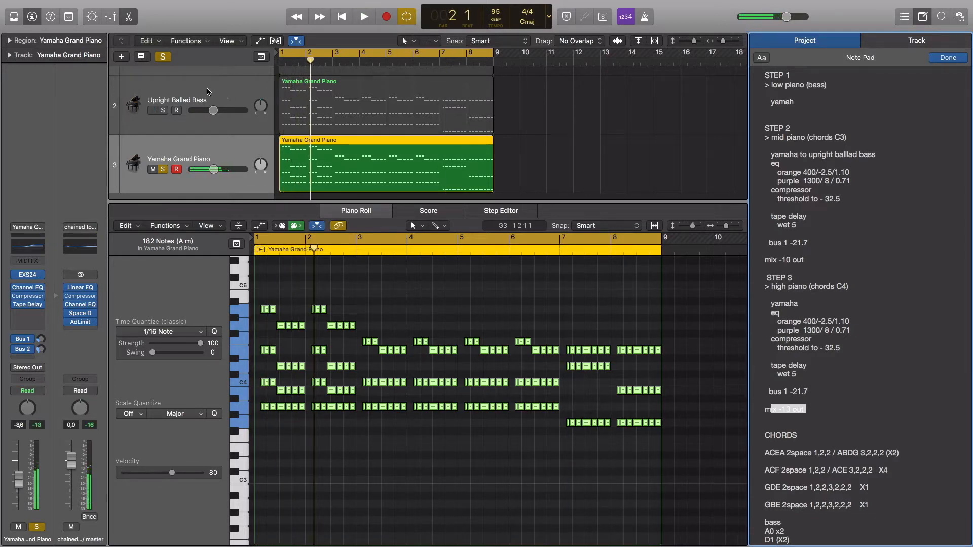
# Solo the low Yamaha Grand Piano on track 1 instead of the high one and play it from bar 1.
pyautogui.scroll(3, 170, 112)
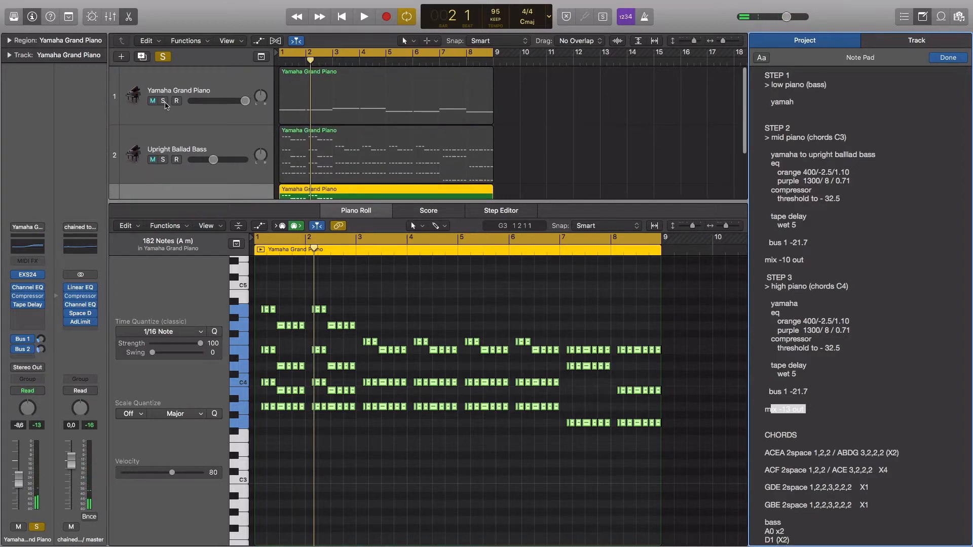
pyautogui.scroll(-3, 170, 151)
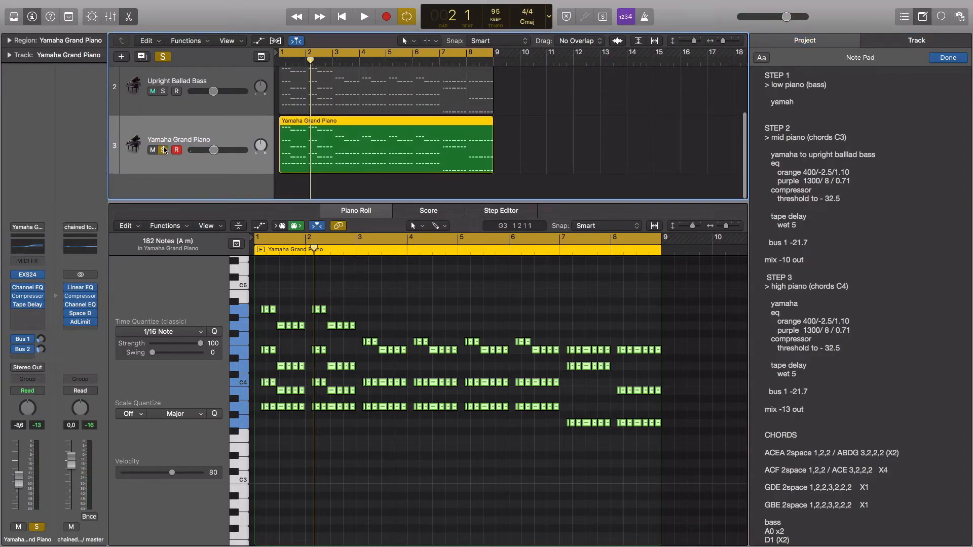
pyautogui.click(164, 148)
pyautogui.press('Return')
pyautogui.press('space')
pyautogui.scroll(5, 219, 188)
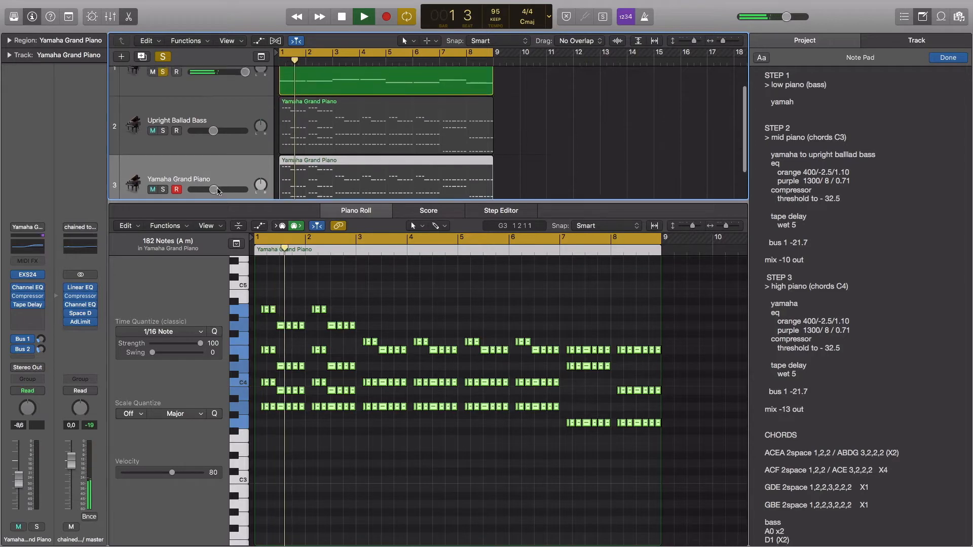
# Add Upright Ballad Bass and the high Yamaha Grand Piano to the soloed playback, setting the high piano's volume to -8.2 dB.
pyautogui.click(165, 143)
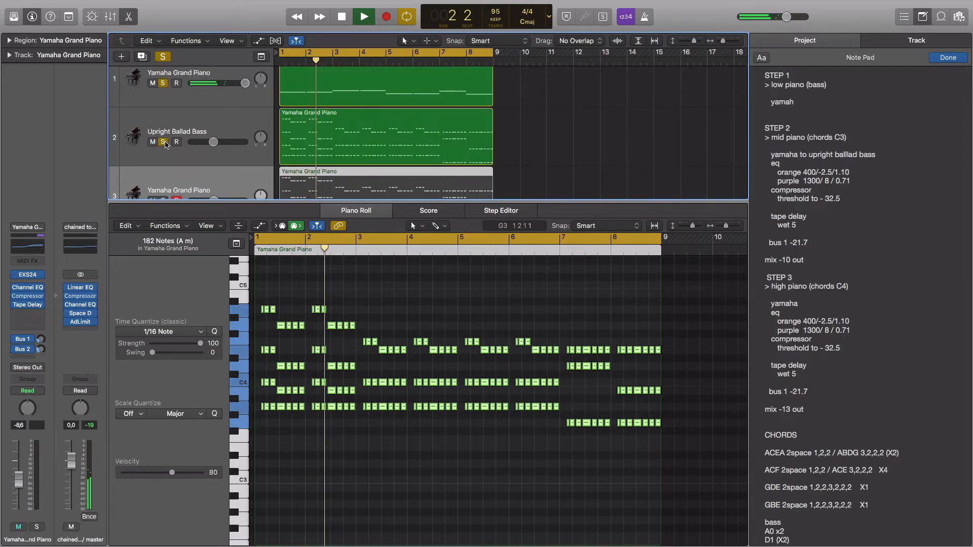
pyautogui.scroll(-1, 164, 172)
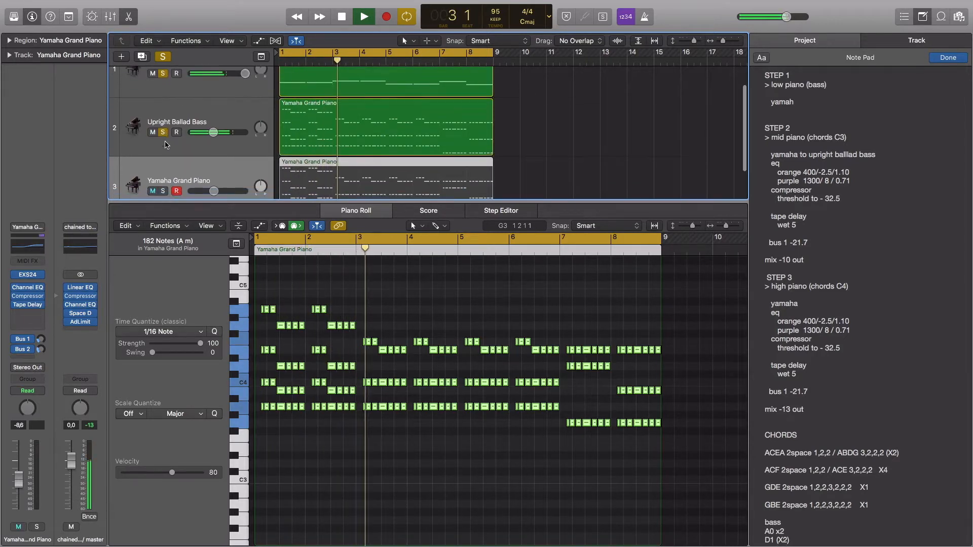
pyautogui.click(163, 189)
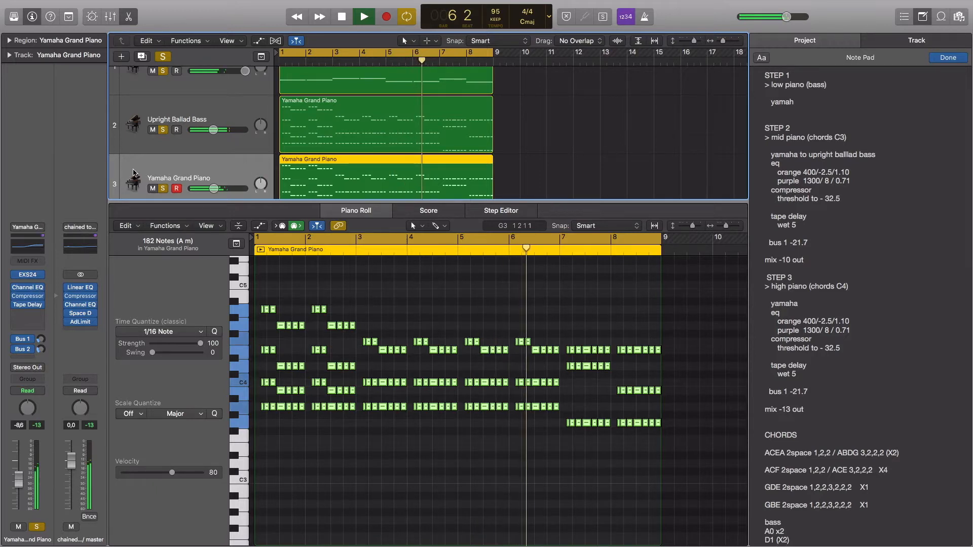
pyautogui.scroll(-3, 178, 162)
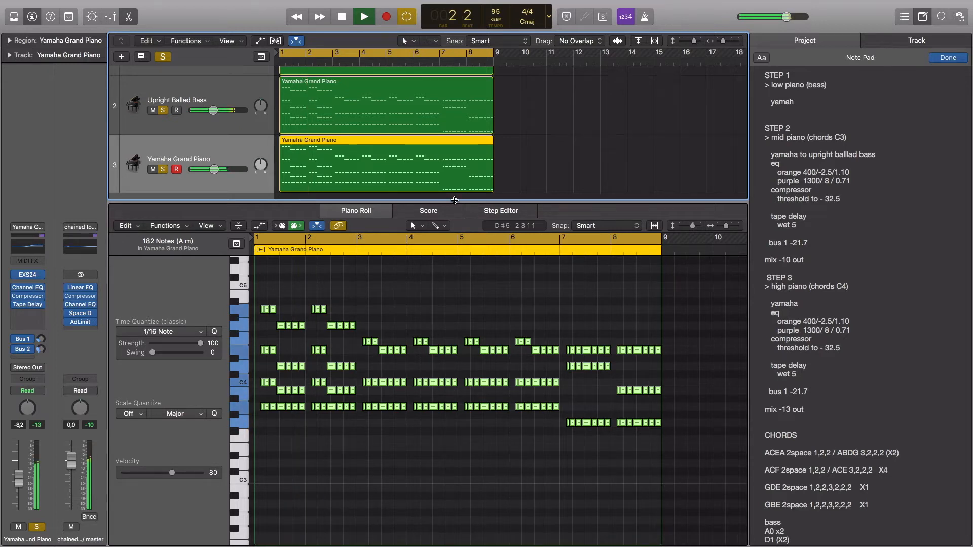
# Close the Piano Roll, clear all track solos, and stop playback with the playhead returned to bar 1.
pyautogui.press('e')
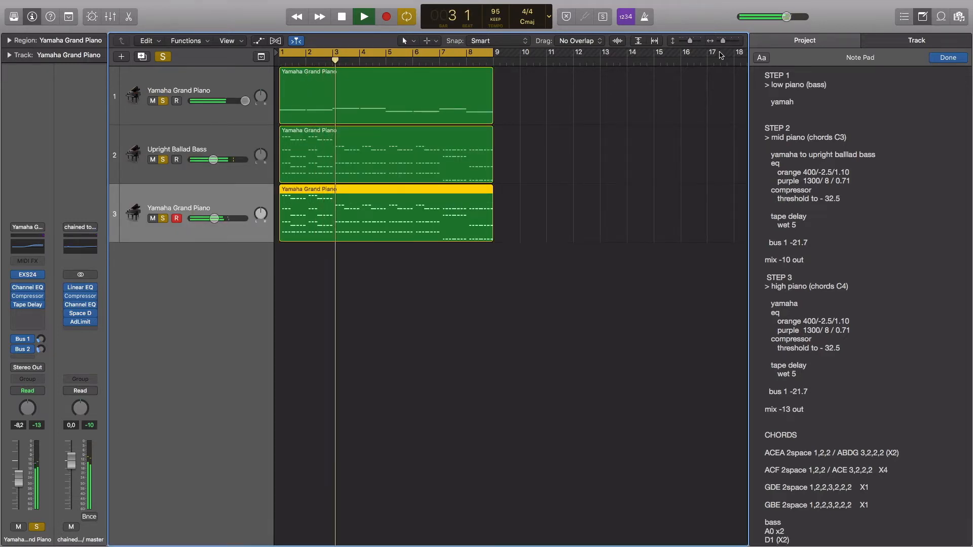
pyautogui.click(163, 56)
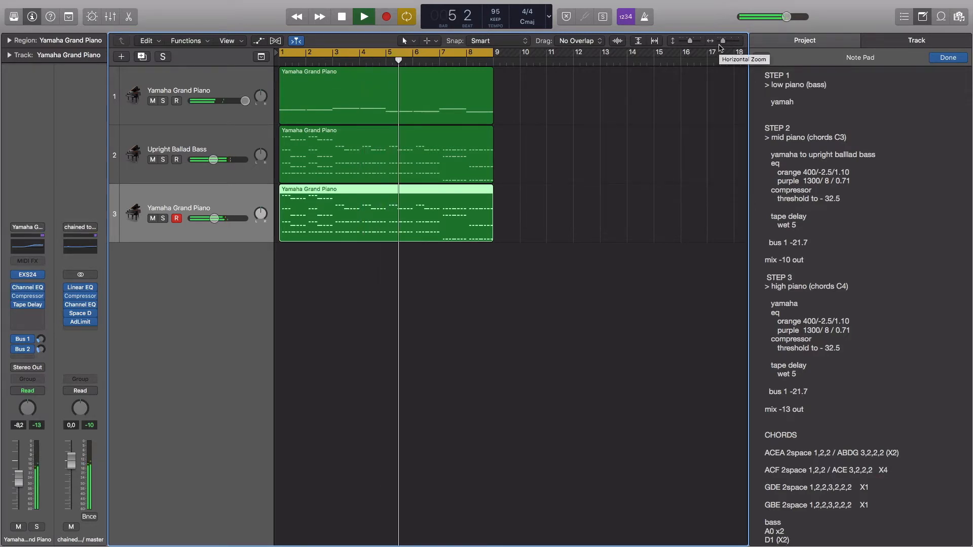
pyautogui.press('space')
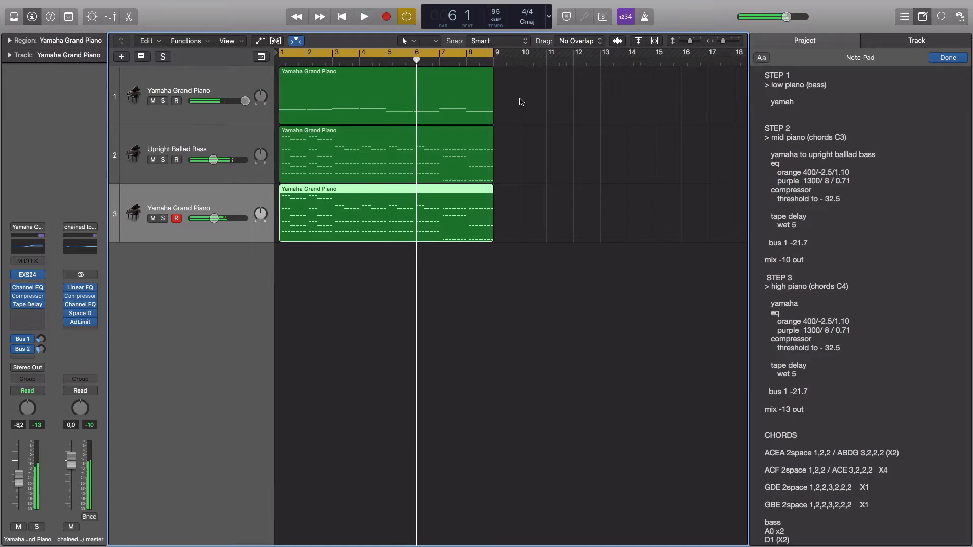
pyautogui.moveTo(416, 61); pyautogui.dragTo(277, 59)
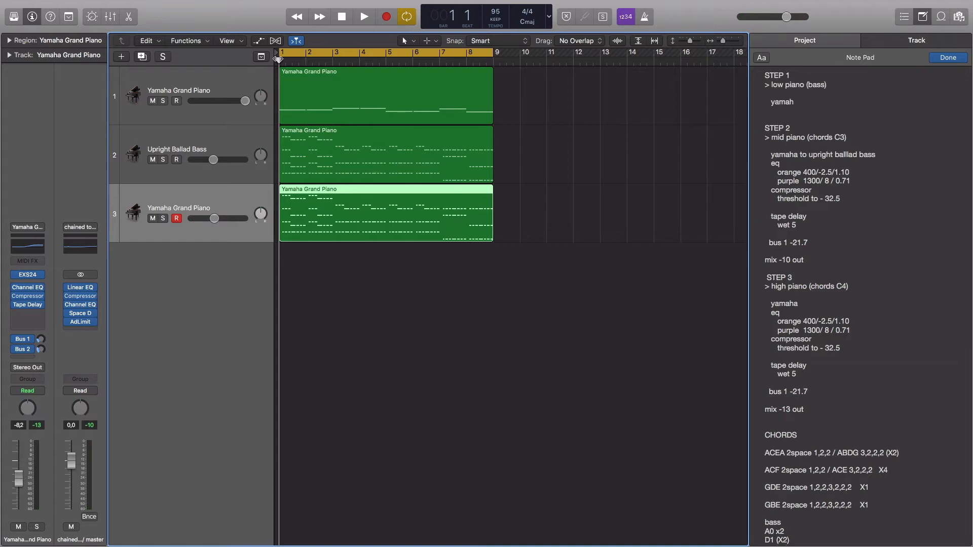
# Select the regions on all three piano tracks and bounce them in place to a new audio track.
pyautogui.click(501, 263)
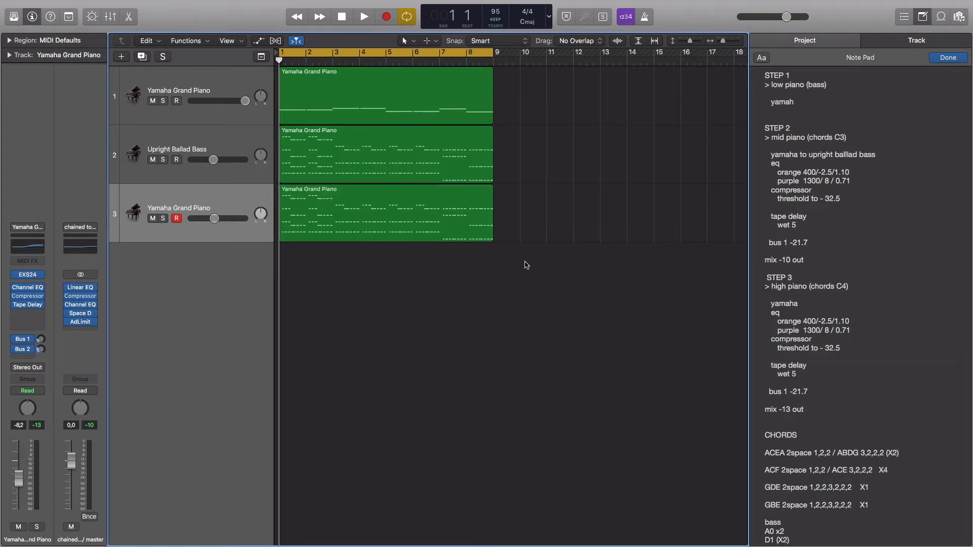
pyautogui.moveTo(526, 265); pyautogui.dragTo(322, 77)
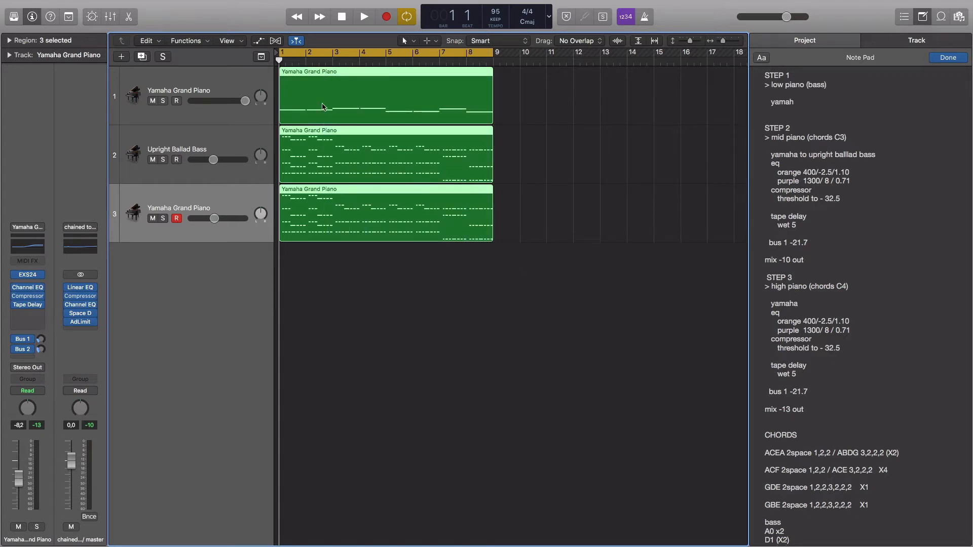
pyautogui.rightClick(355, 107)
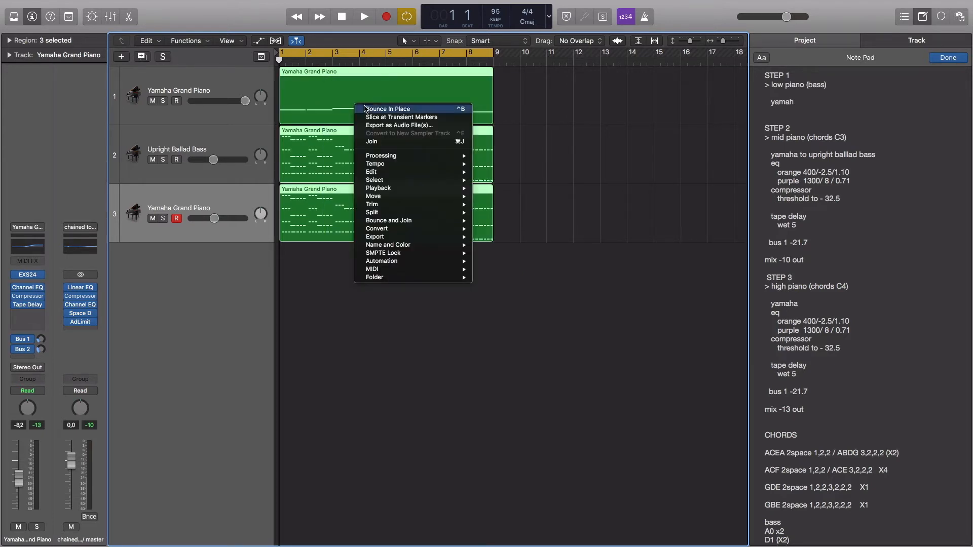
pyautogui.click(379, 109)
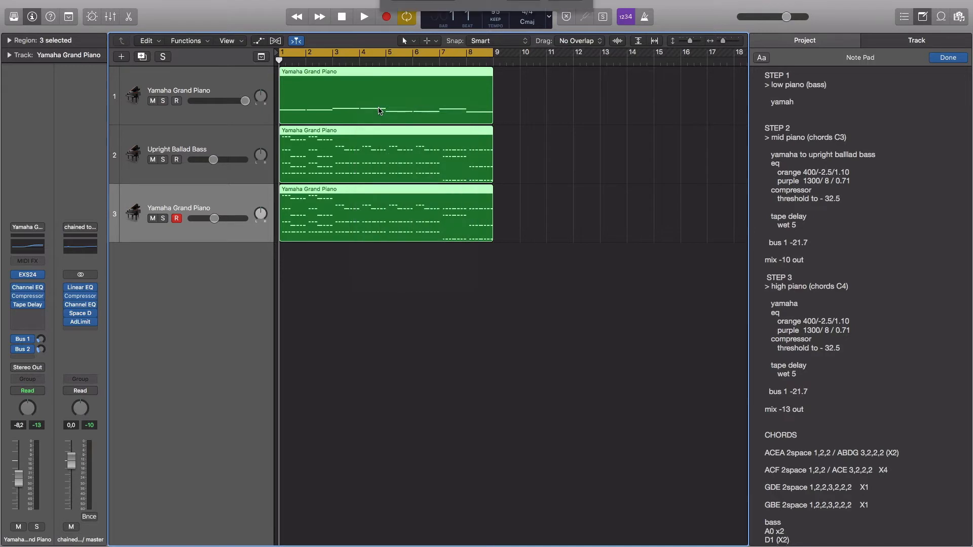
pyautogui.click(563, 191)
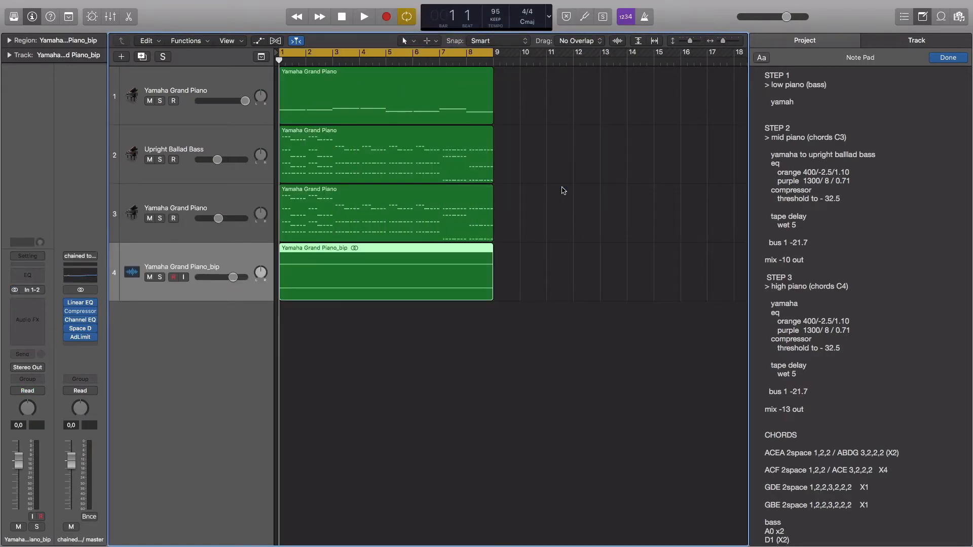
pyautogui.click(160, 100)
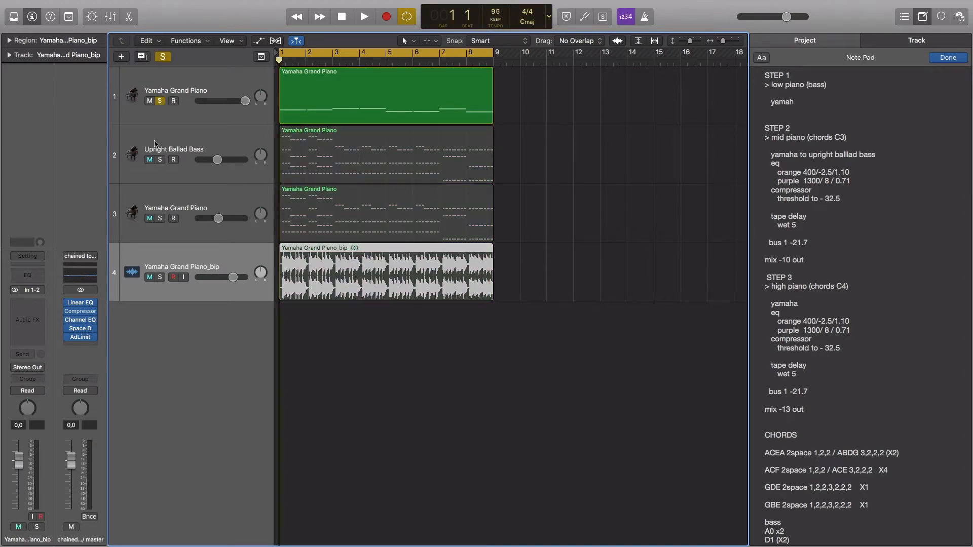
pyautogui.doubleClick(160, 162)
pyautogui.click(160, 101)
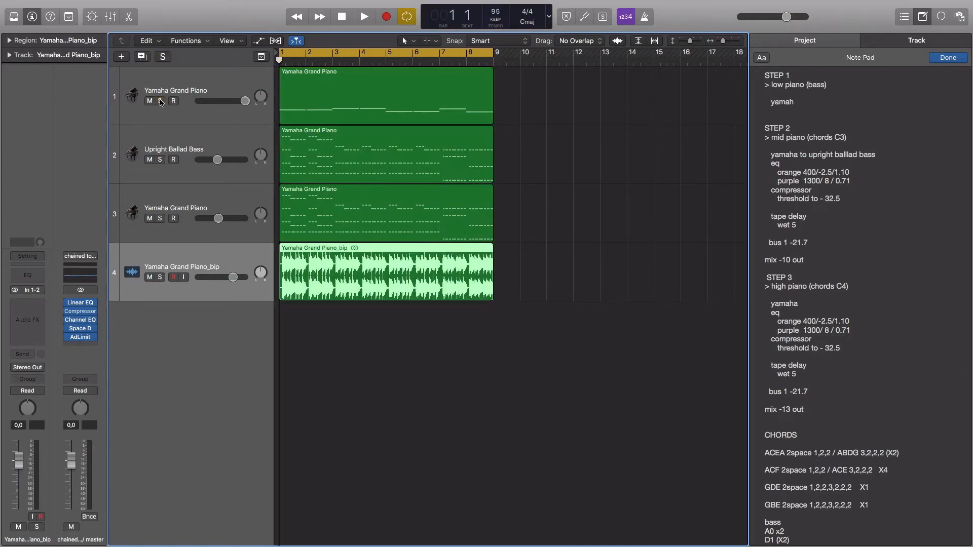
# Solo the bounced piano track, play it from bar 1, and set its volume to -8.6 dB.
pyautogui.click(161, 277)
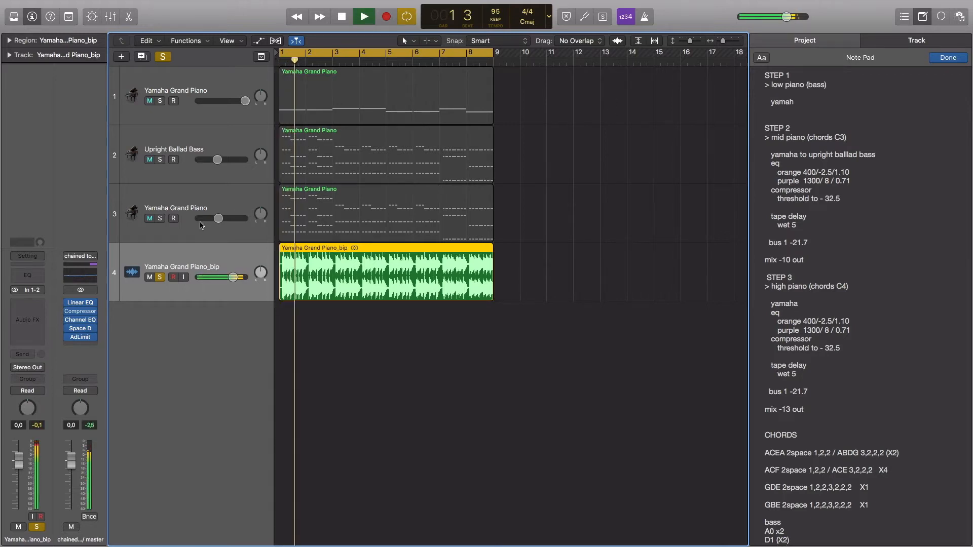
pyautogui.moveTo(233, 277); pyautogui.dragTo(219, 277)
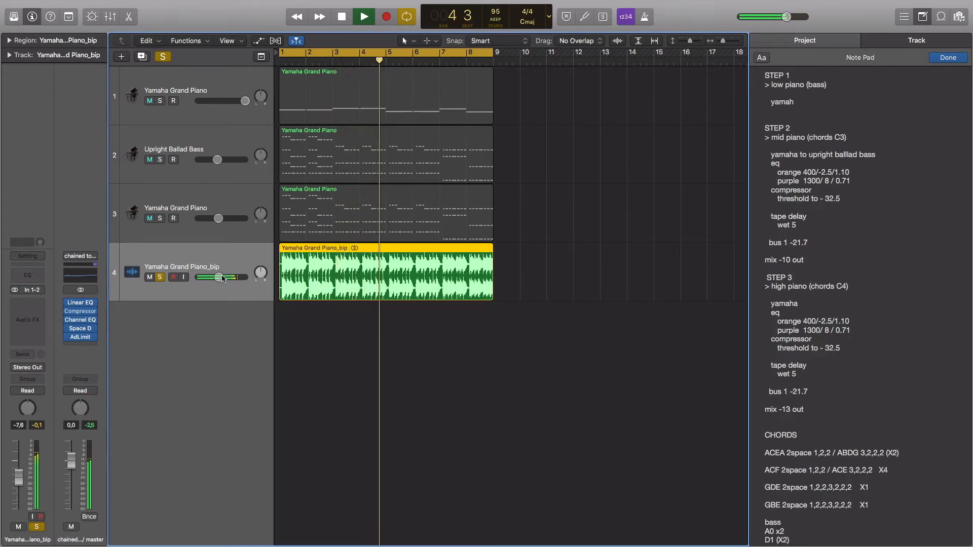
pyautogui.moveTo(223, 278); pyautogui.dragTo(220, 278)
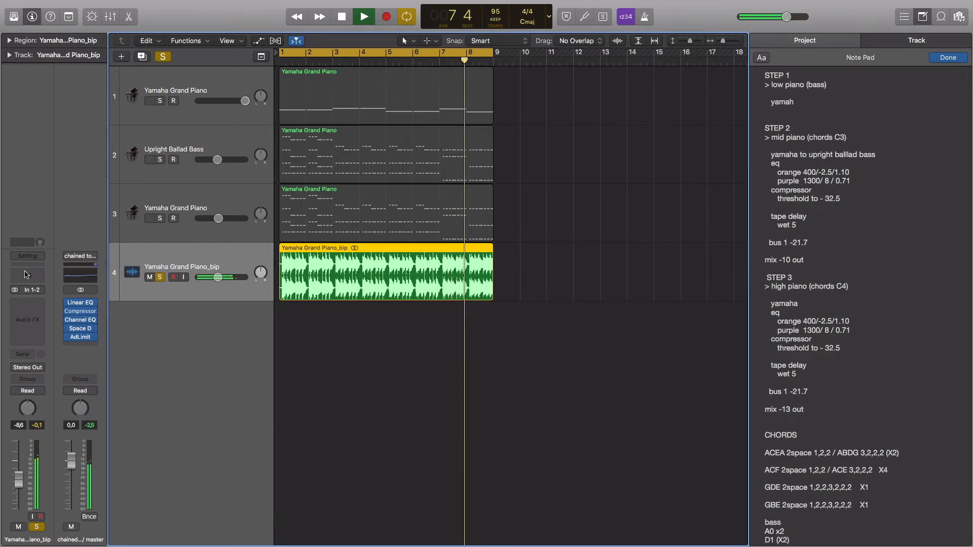
# Add a Channel EQ to the bounced piano track with -2.5 dB at 75 Hz and +2.5 dB at 7500 Hz.
pyautogui.click(42, 310)
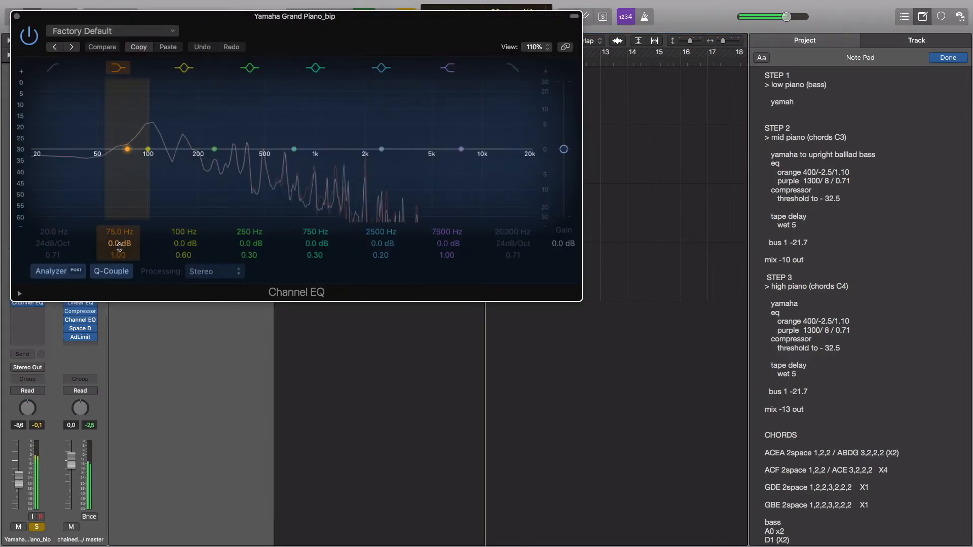
pyautogui.moveTo(120, 246)
pyautogui.mouseDown()
pyautogui.moveTo(120, 261)
pyautogui.moveTo(120, 251)
pyautogui.mouseUp()
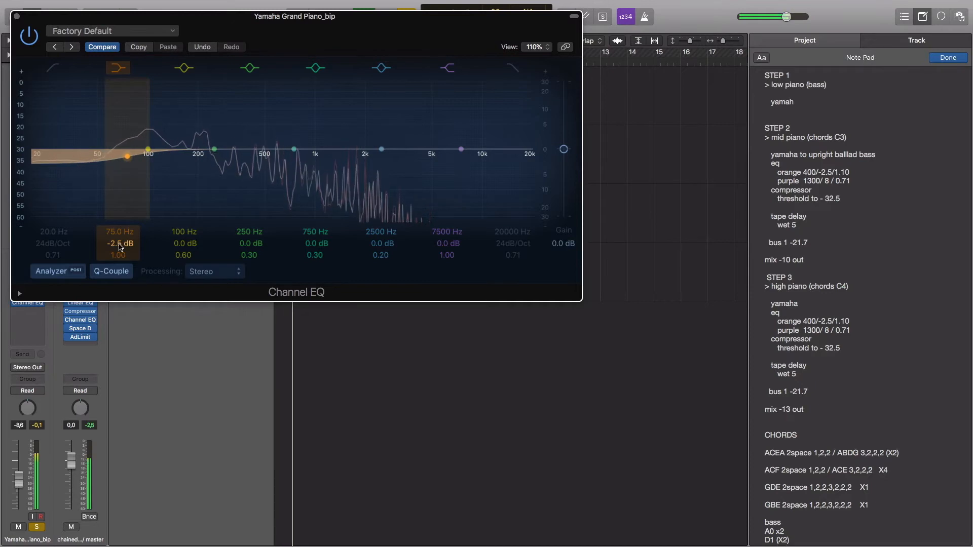
pyautogui.click(443, 243)
pyautogui.moveTo(442, 244); pyautogui.dragTo(443, 245)
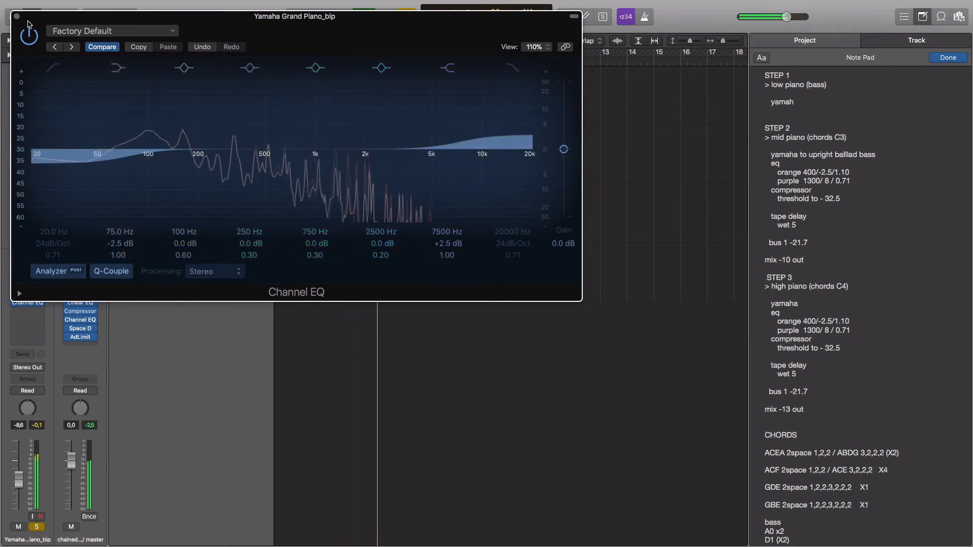
pyautogui.press('super+w')
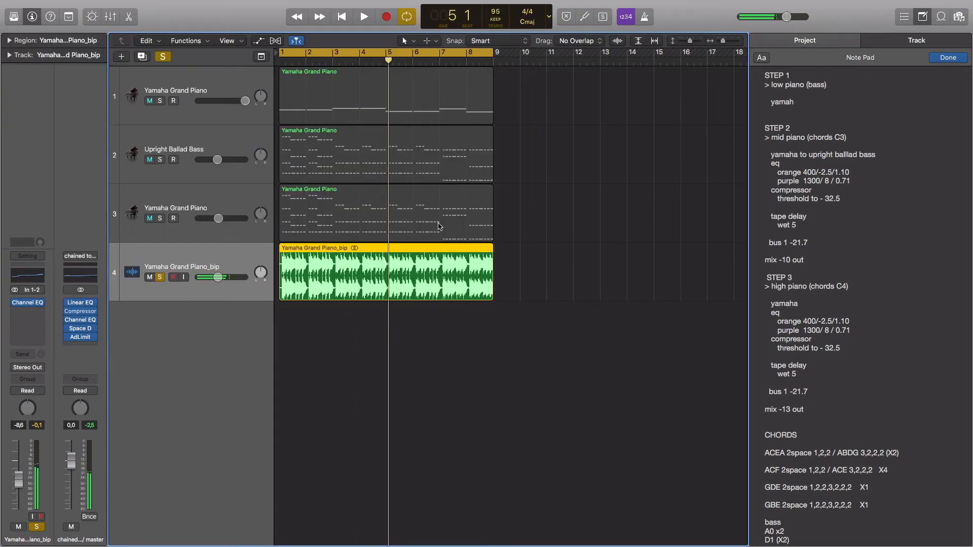
# Remove the Channel EQ from the bounced piano track.
pyautogui.click(27, 312)
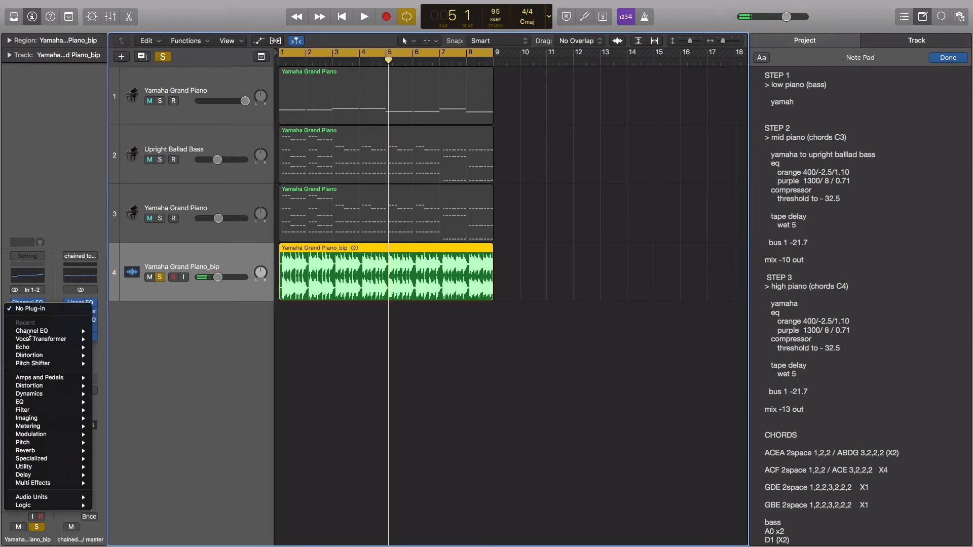
pyautogui.click(186, 332)
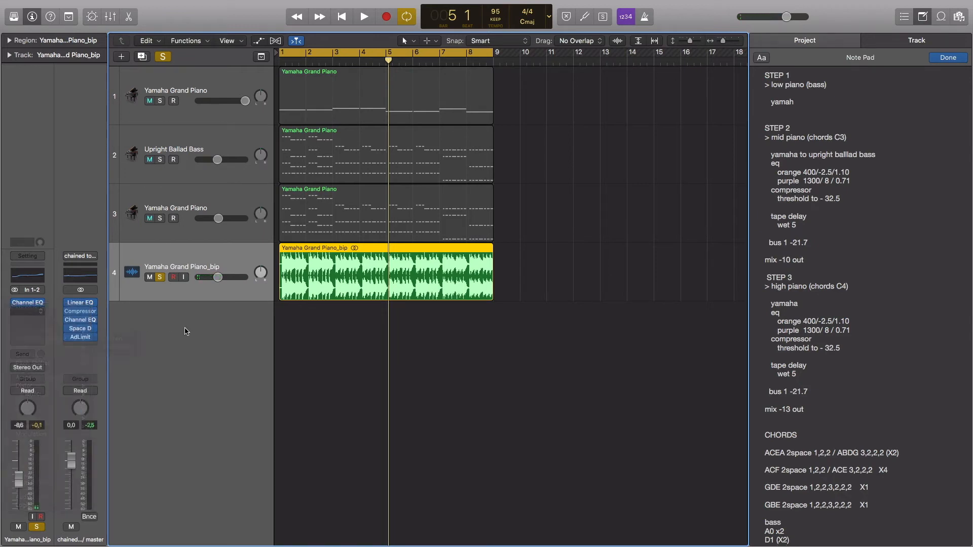
pyautogui.click(42, 305)
pyautogui.click(102, 307)
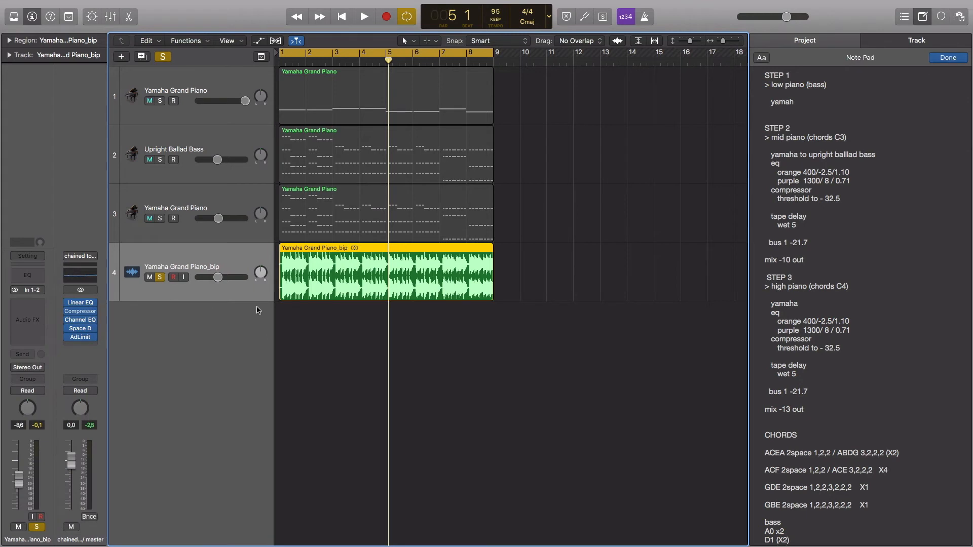